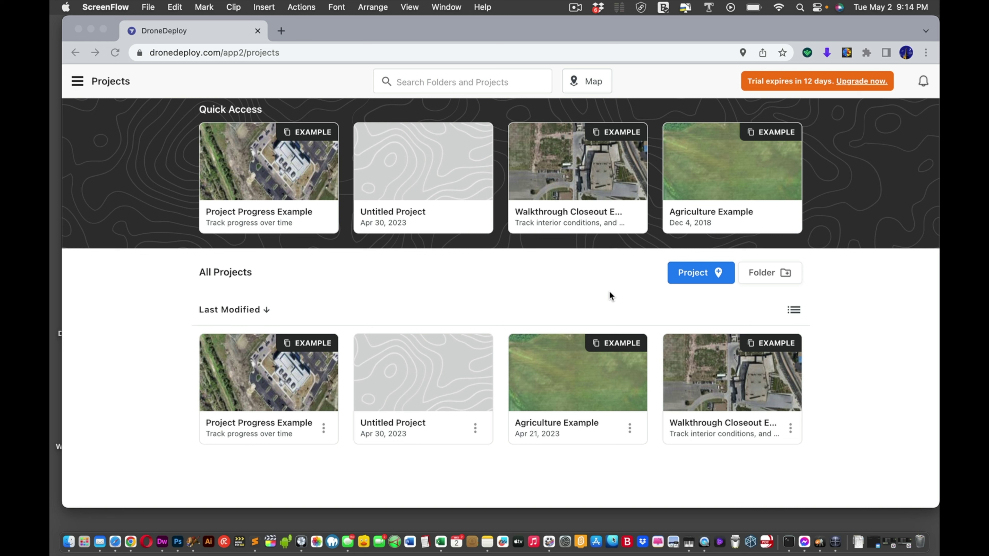
Step: Create a DroneDeploy project at the chosen map spot and name it 'Soccer Field'
click(683, 274)
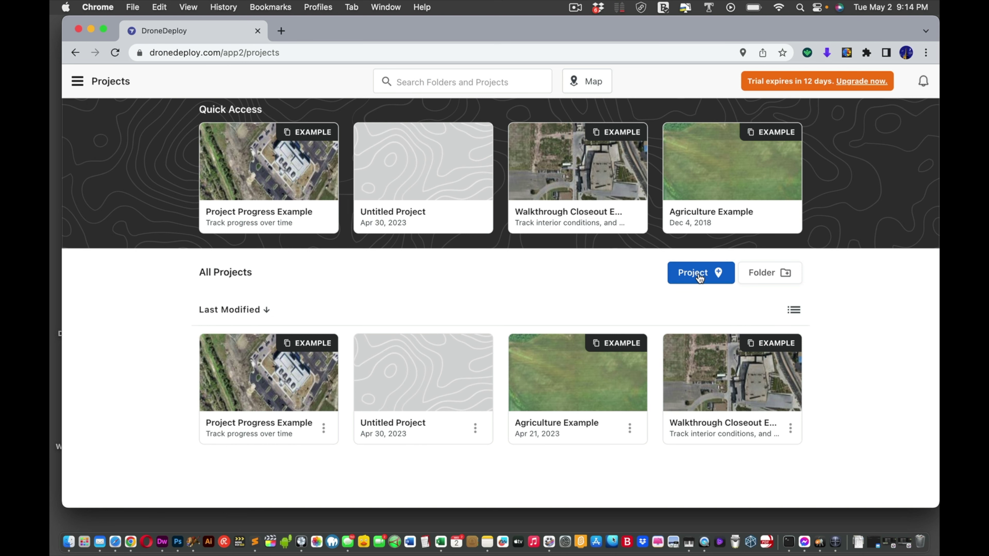
click(707, 274)
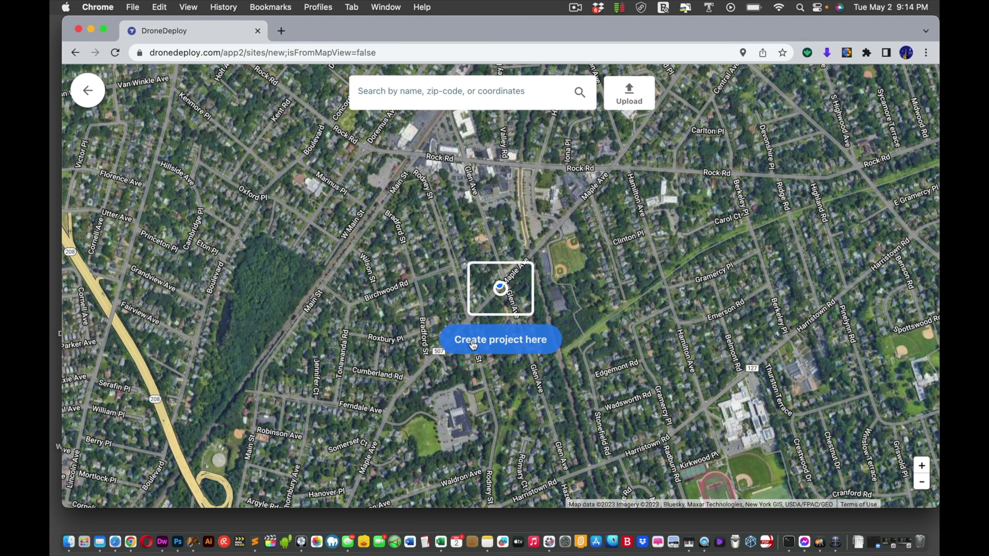
click(473, 343)
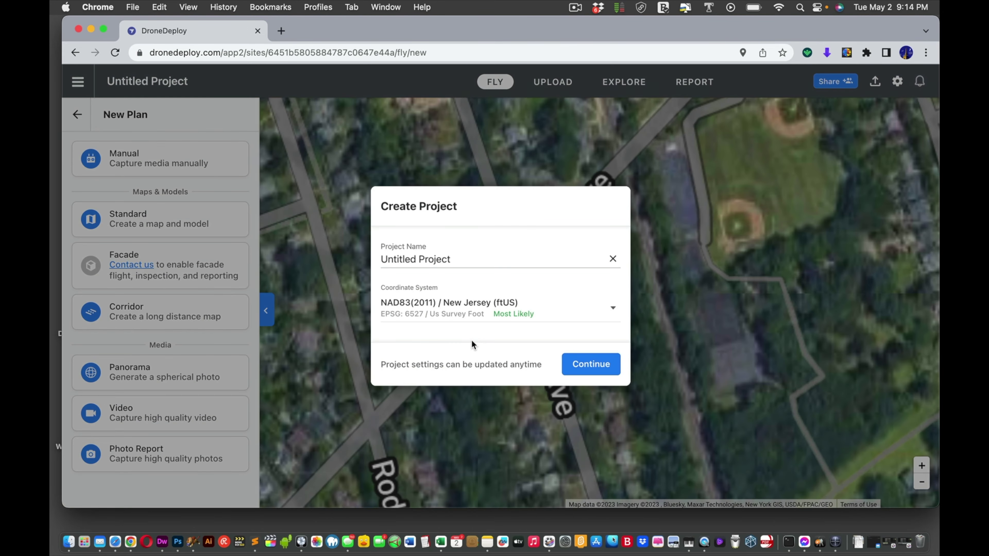
triple_click(423, 255)
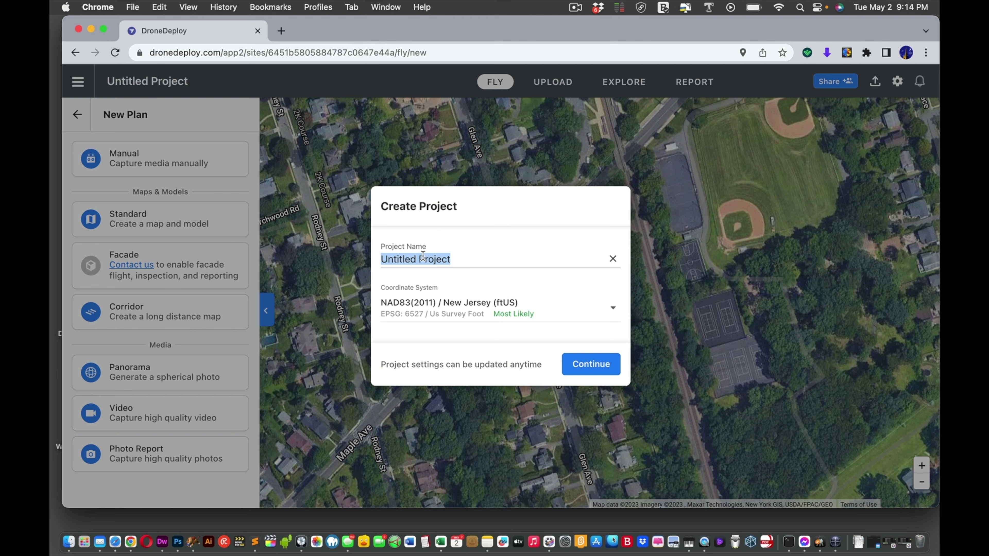
text(Socc)
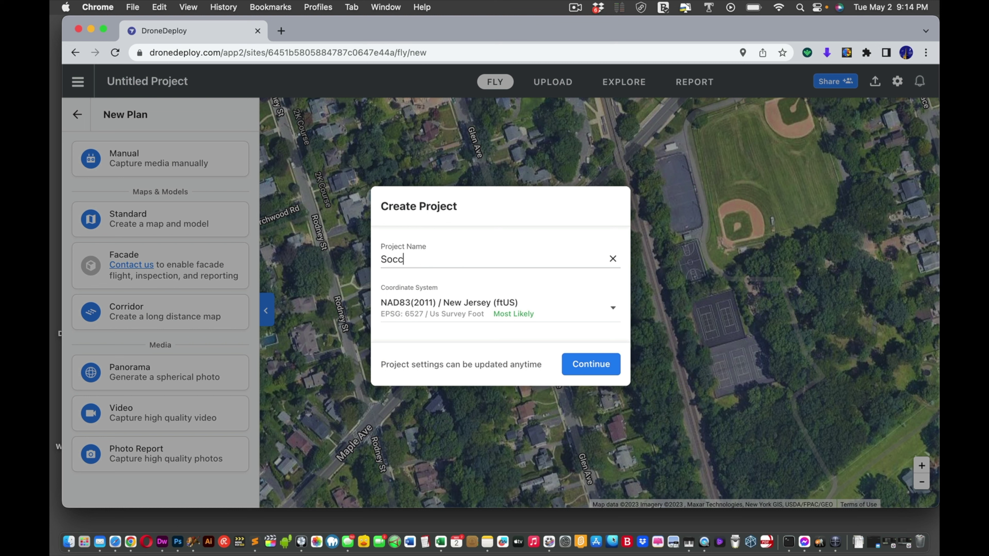
text(er Field)
Step: Confirm the Soccer Field project, start a new upload, and switch to the Finder desktop
click(600, 365)
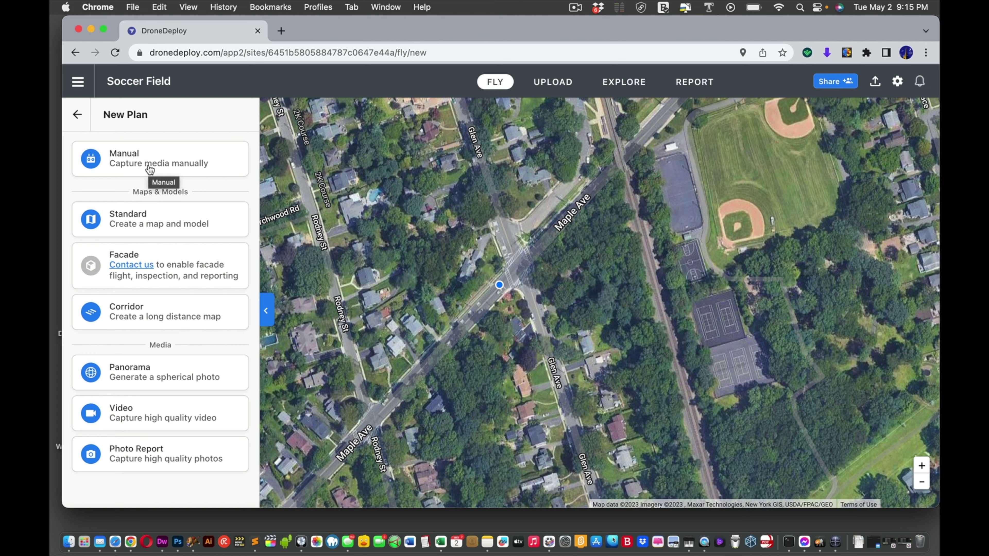
click(548, 86)
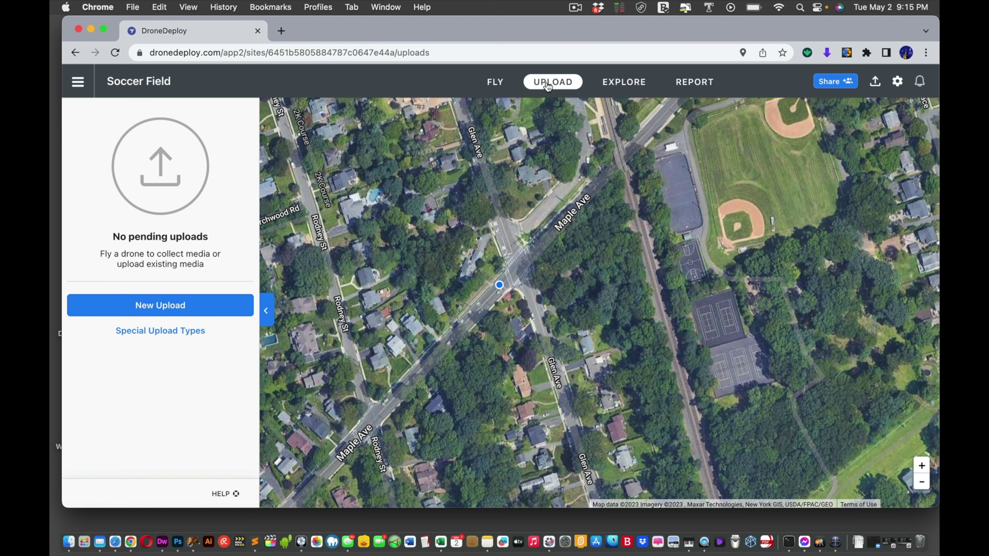
click(151, 311)
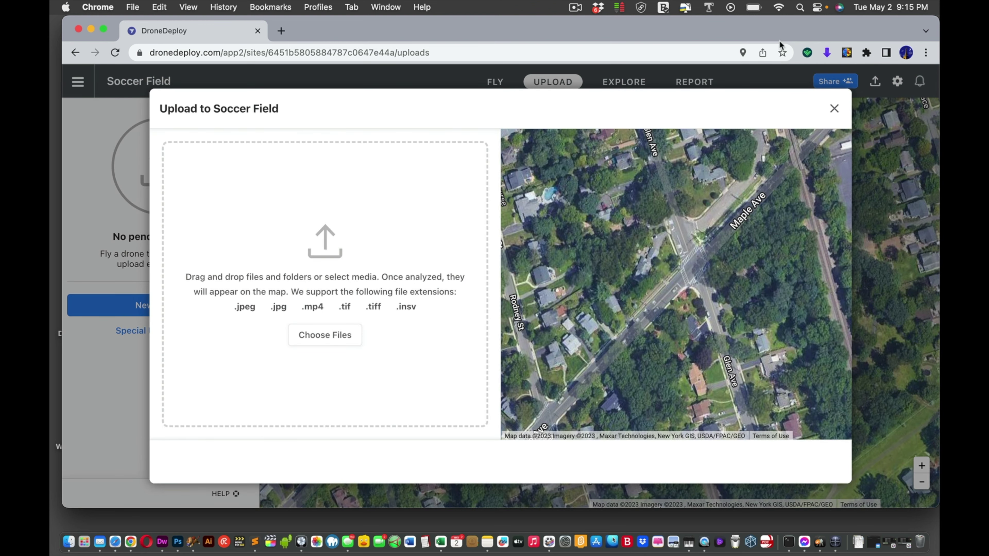
key(ctrl+Up)
click(534, 26)
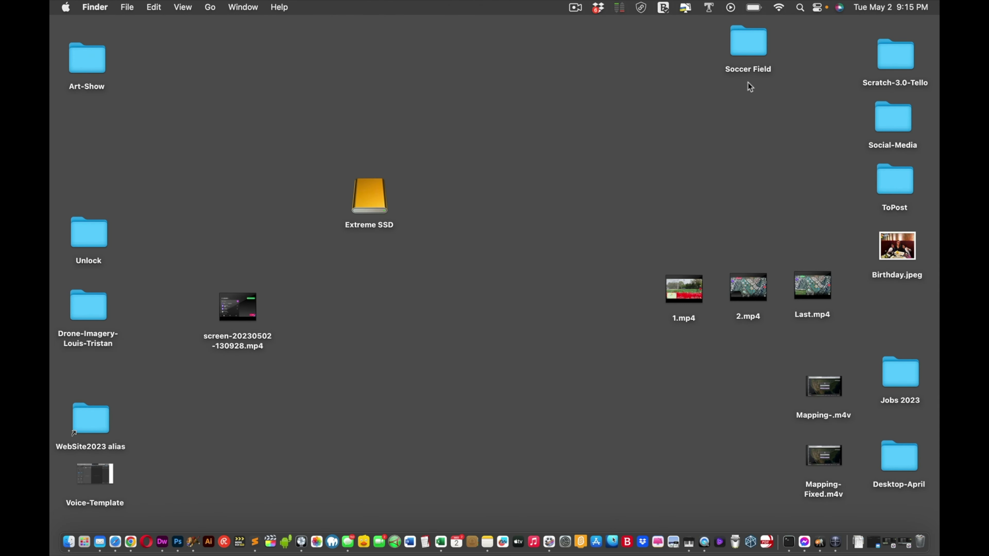
Step: Move the Soccer Field folder to mid-desktop and review its 61 DJI JPG photos
drag(743, 50, 609, 156)
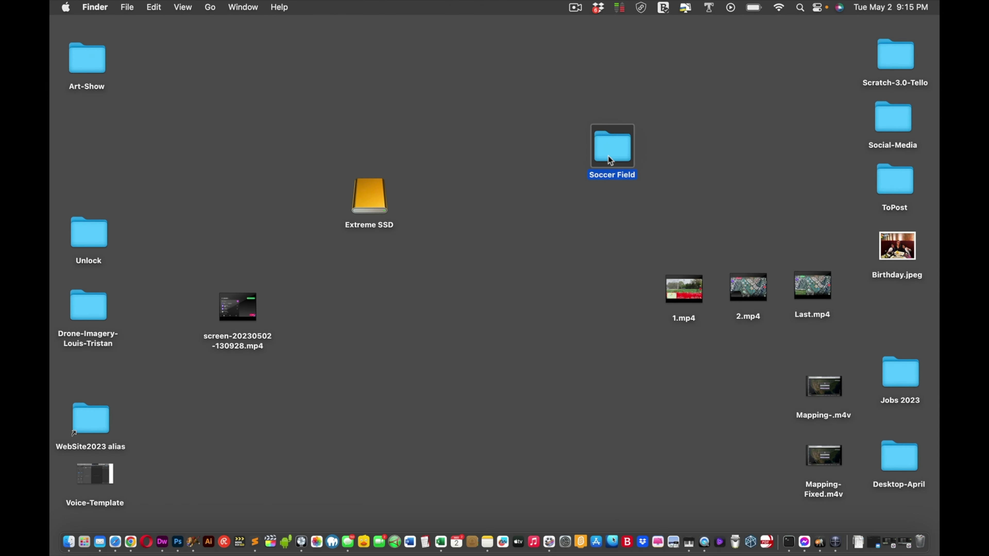
double_click(608, 156)
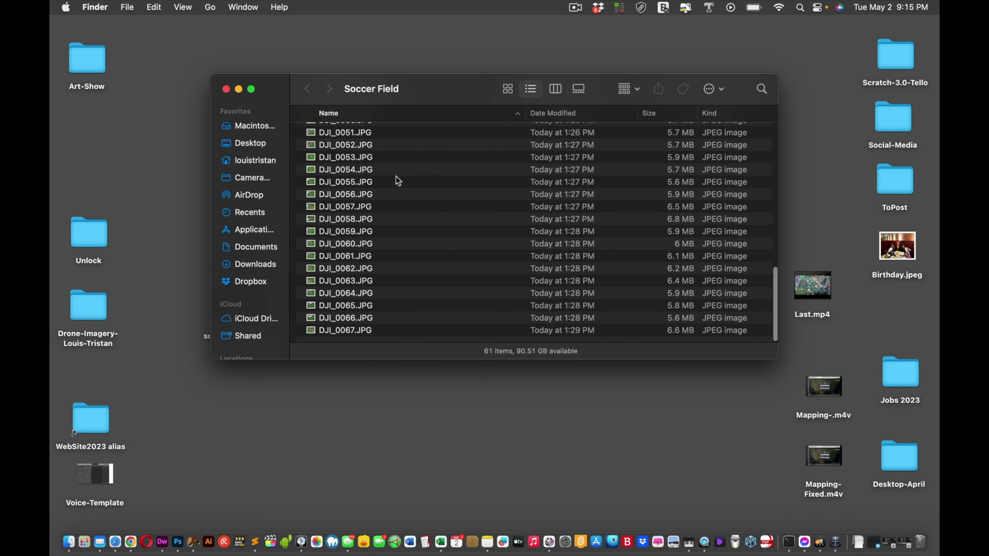
scroll(392, 177, up, 15)
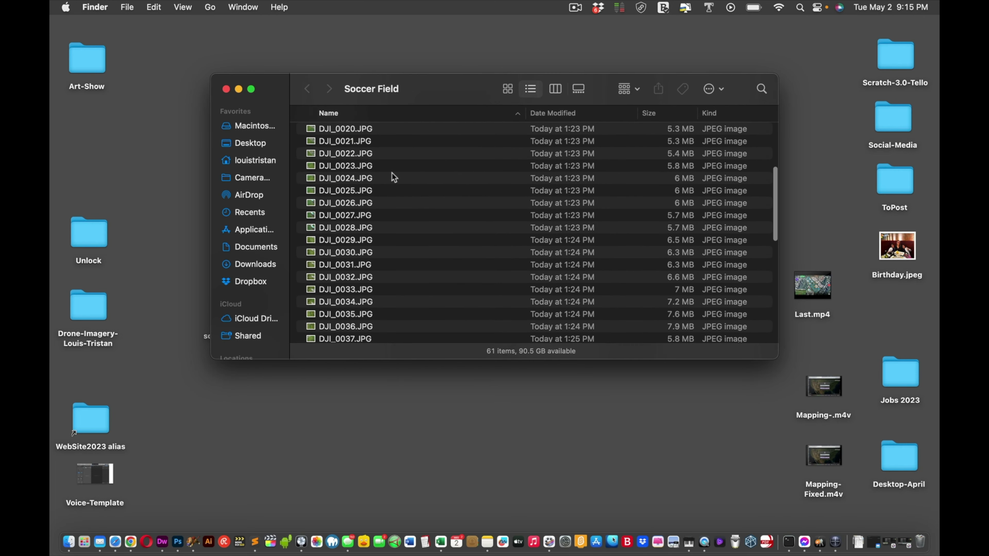
scroll(392, 176, down, 15)
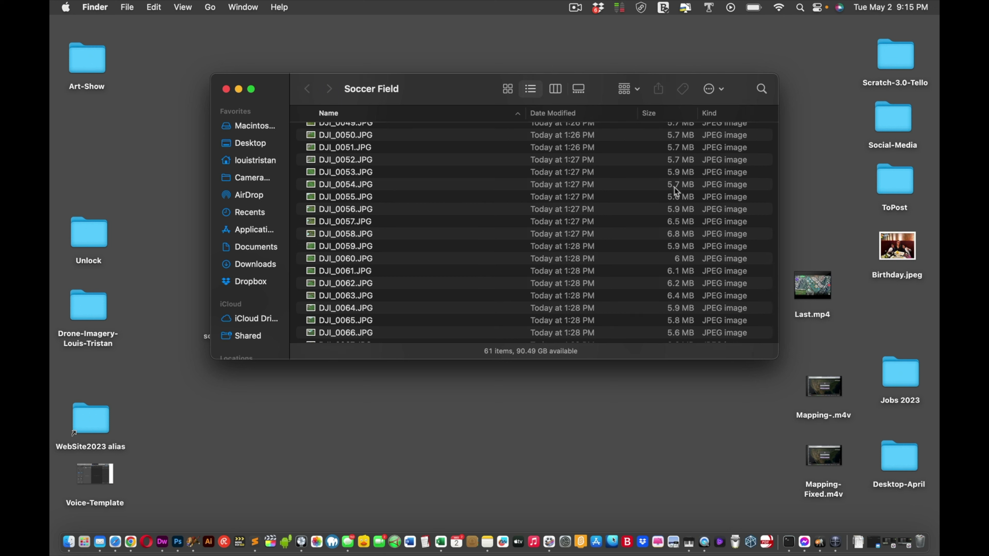
click(226, 89)
double_click(625, 147)
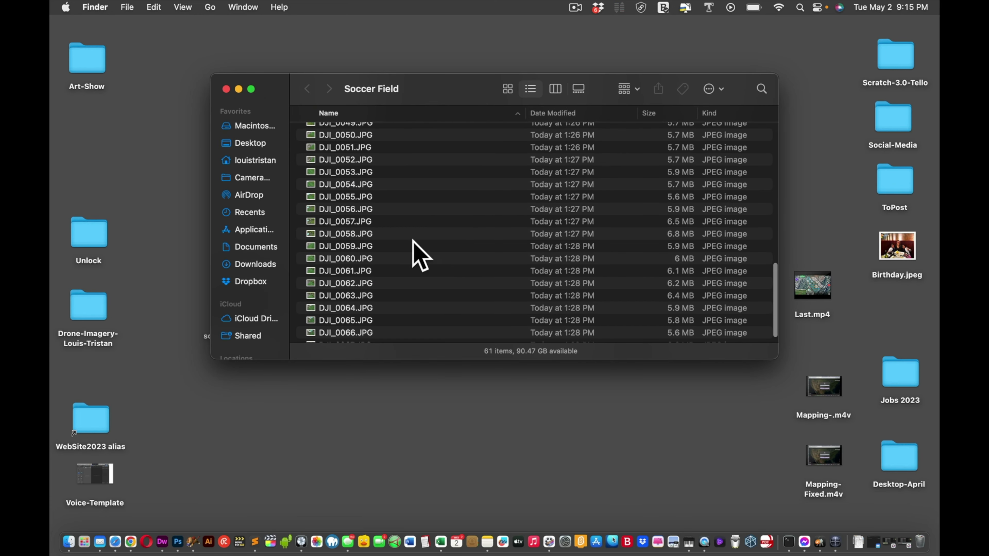
click(226, 89)
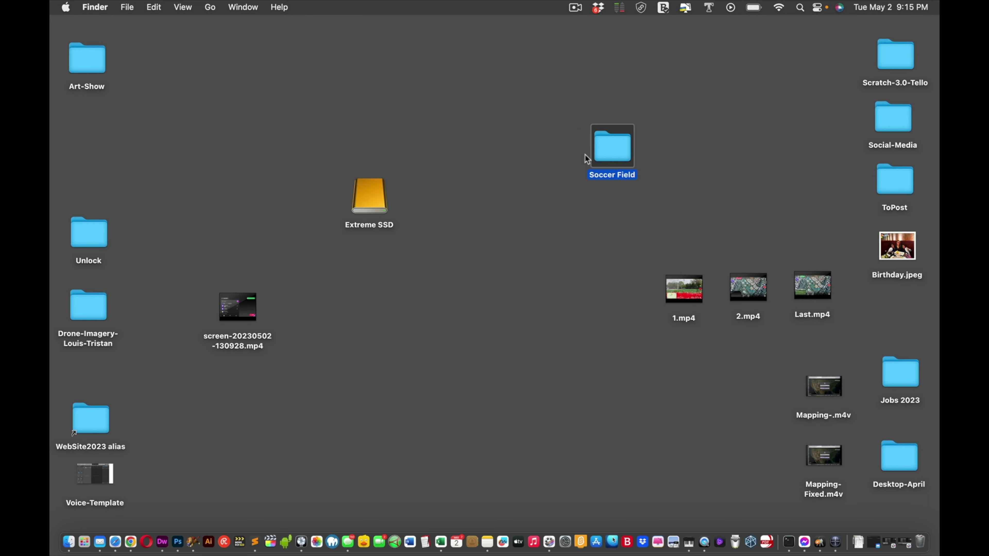
Step: Add DJI_0007 through DJI_0067 from Desktop > Soccer Field as upload data set Map #1
click(131, 541)
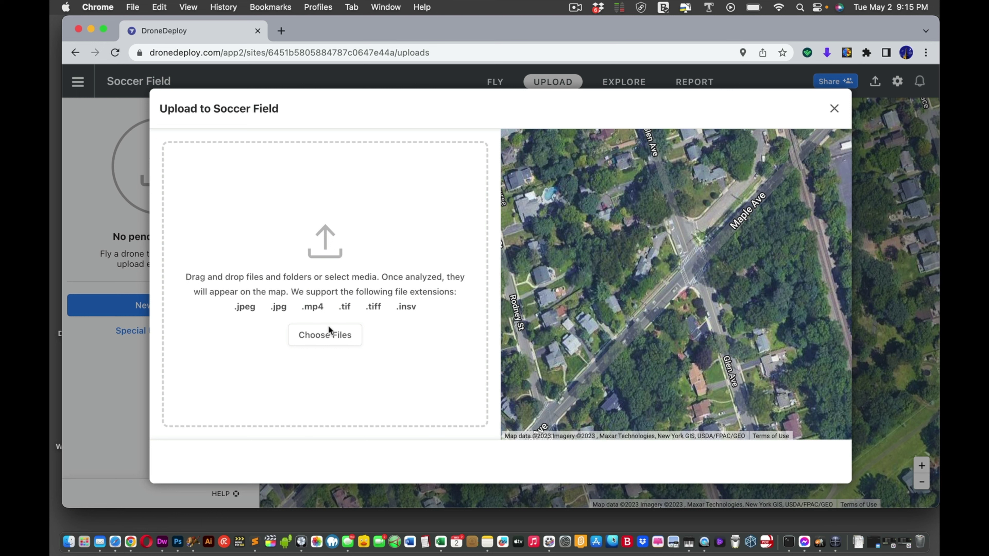
click(336, 341)
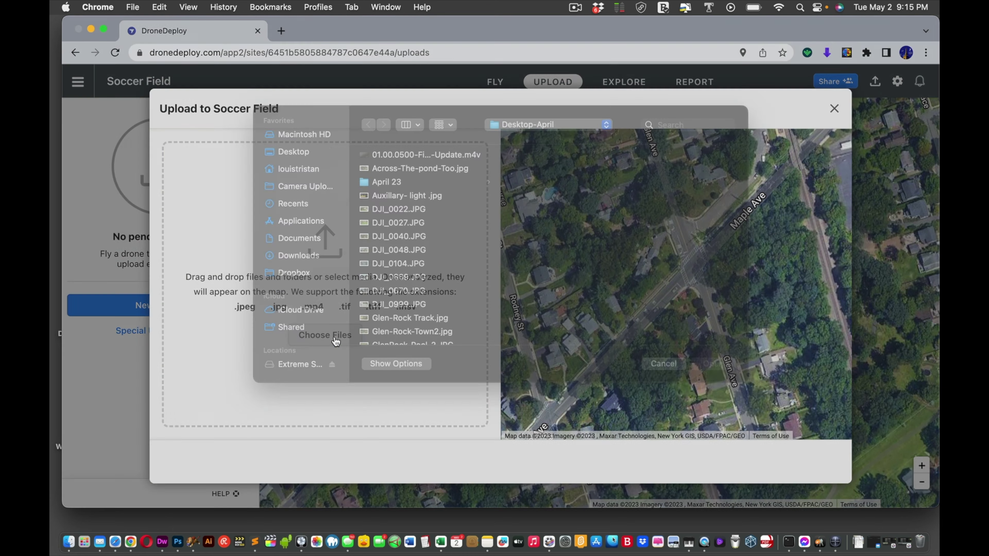
scroll(394, 273, down, 5)
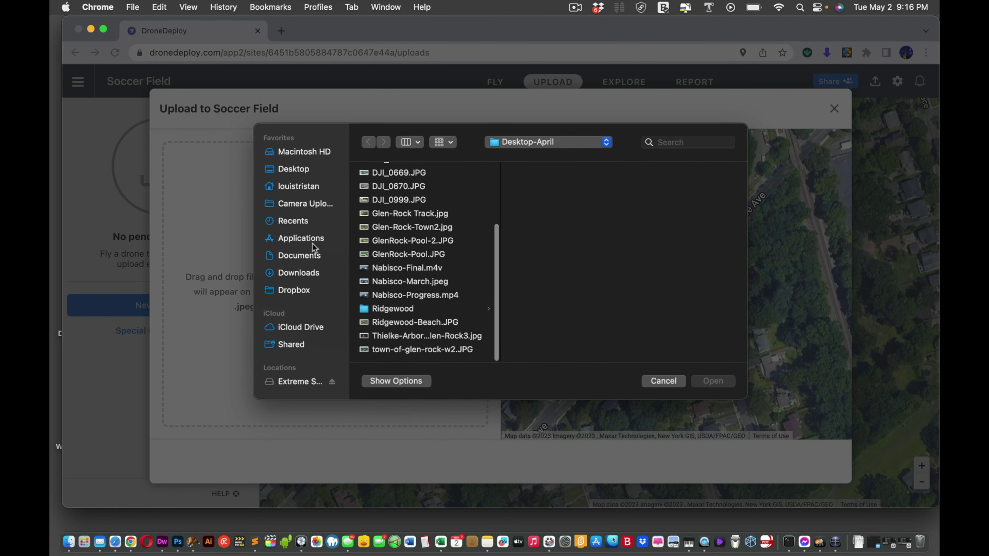
click(289, 167)
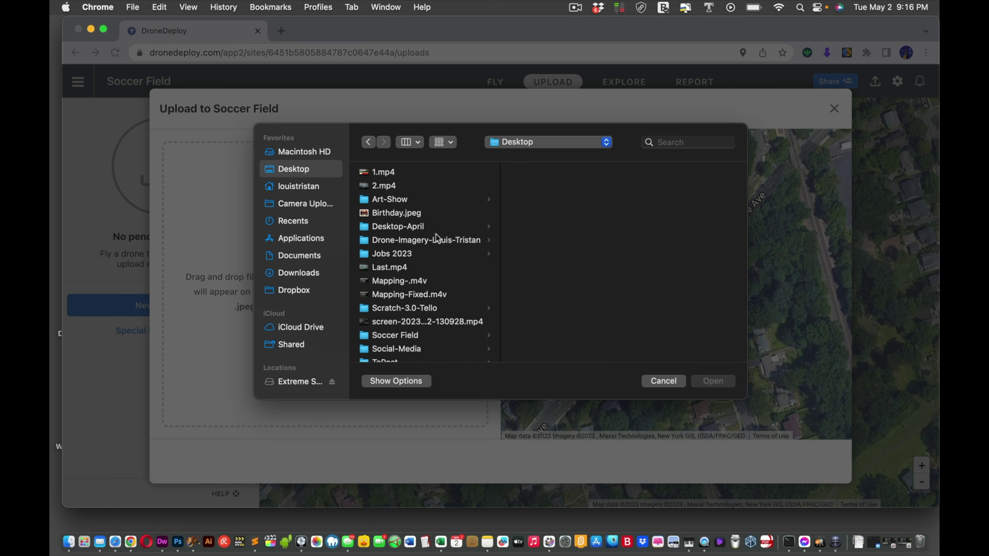
scroll(436, 234, down, 2)
click(385, 314)
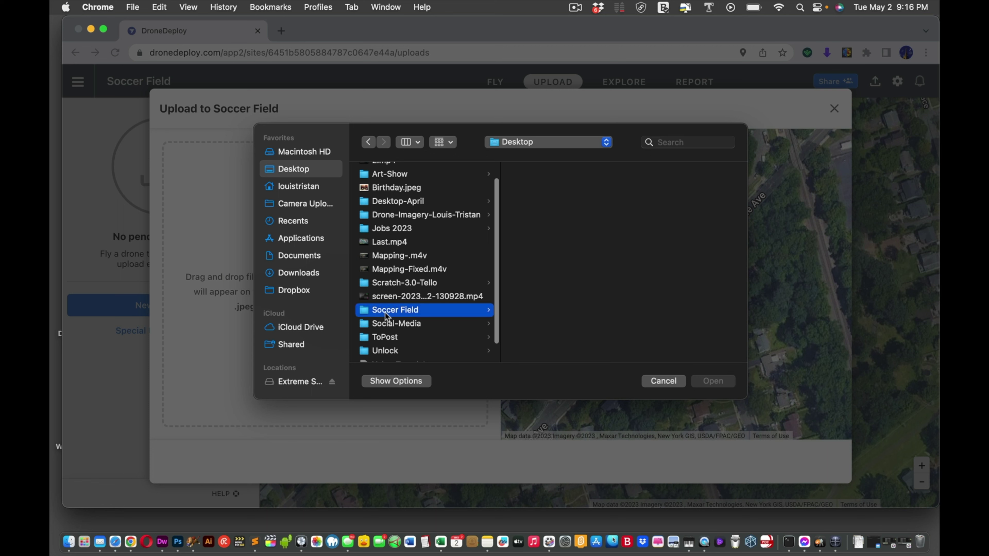
click(527, 172)
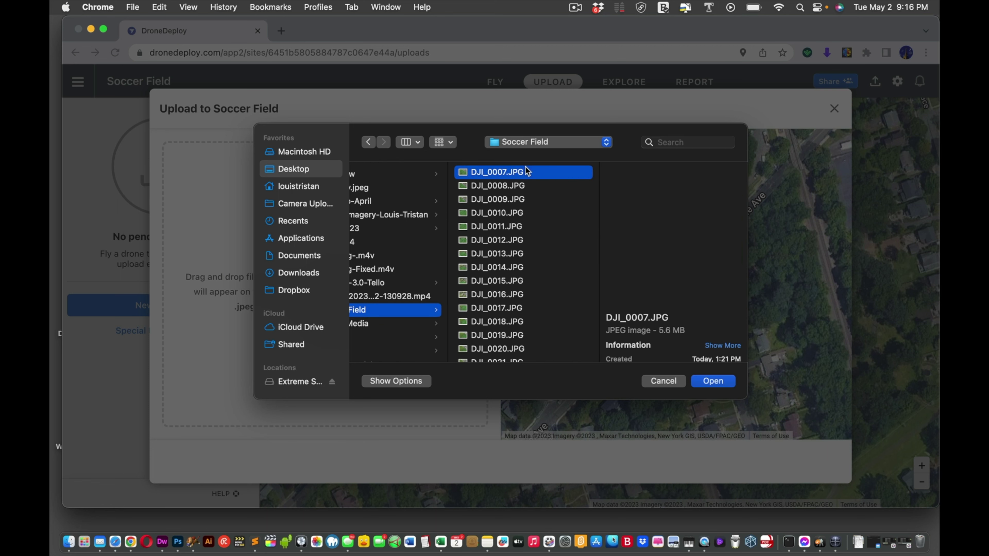
scroll(538, 268, down, 5)
scroll(537, 264, down, 15)
shift+click(482, 349)
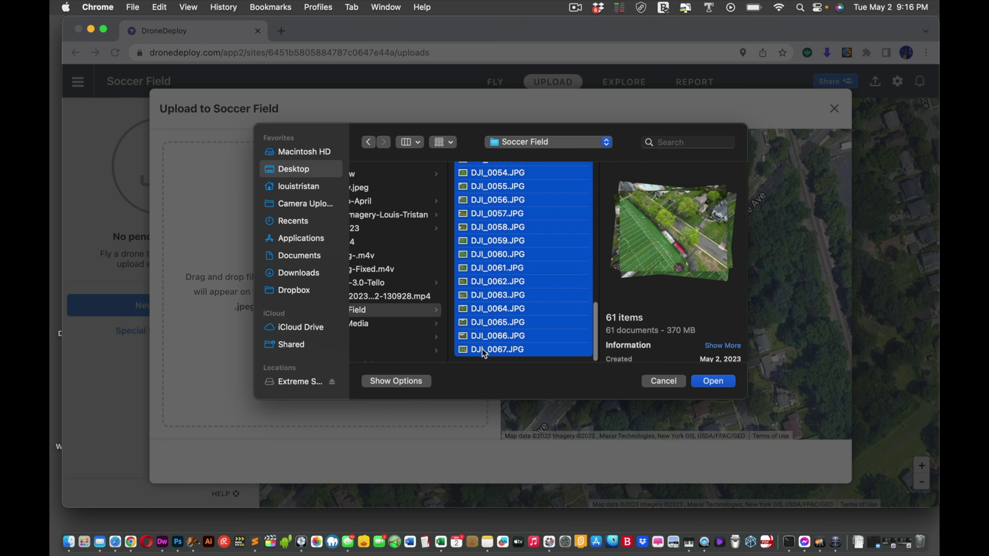
click(713, 381)
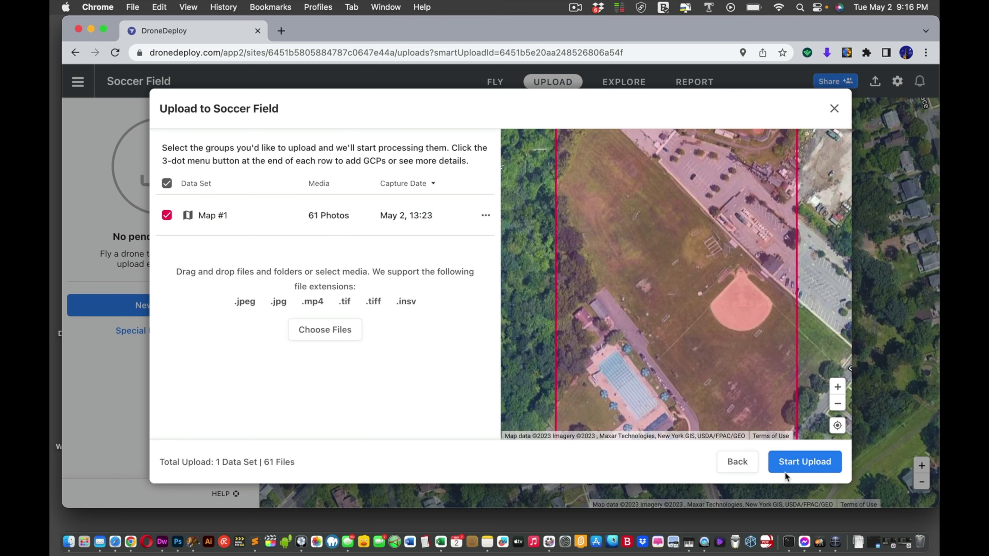
Step: Submit the 61-photo Map #1 upload and glance at its options menu without deleting
click(789, 466)
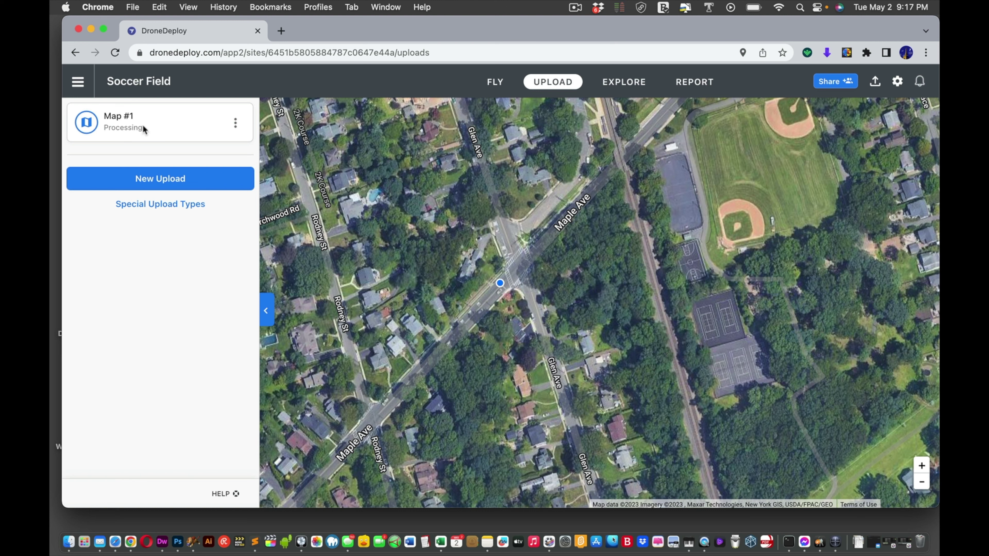
click(236, 124)
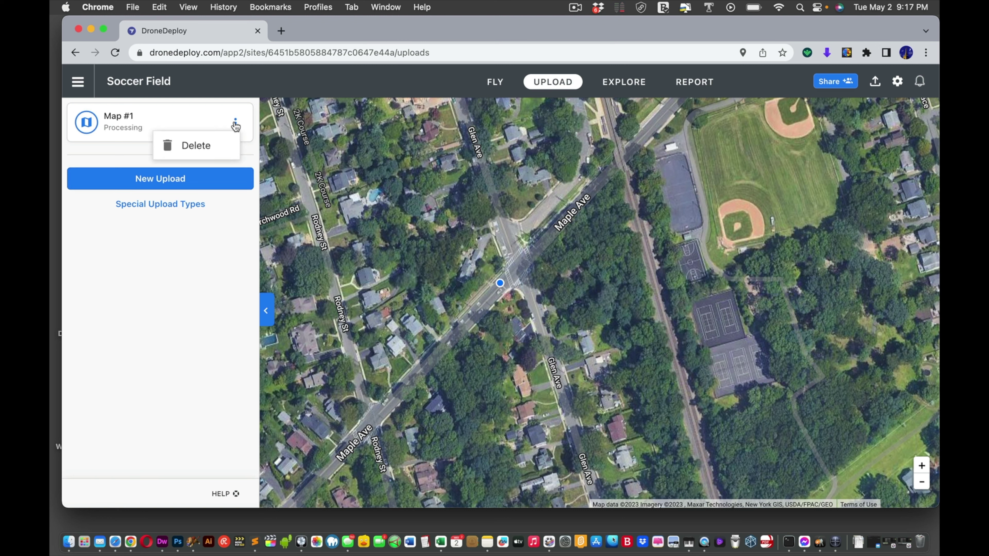
click(190, 111)
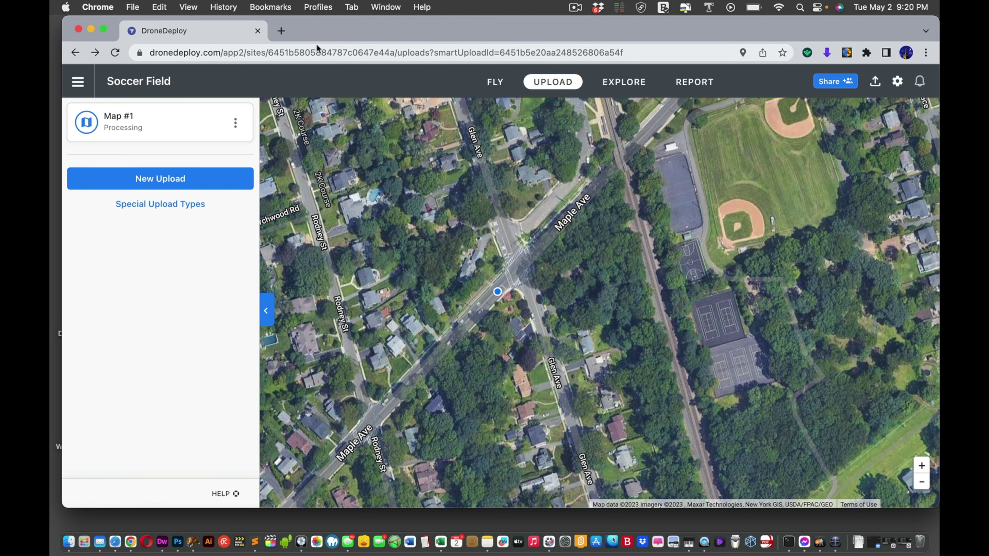
Step: Open the Maps Made Easy site in a new browser tab
click(281, 31)
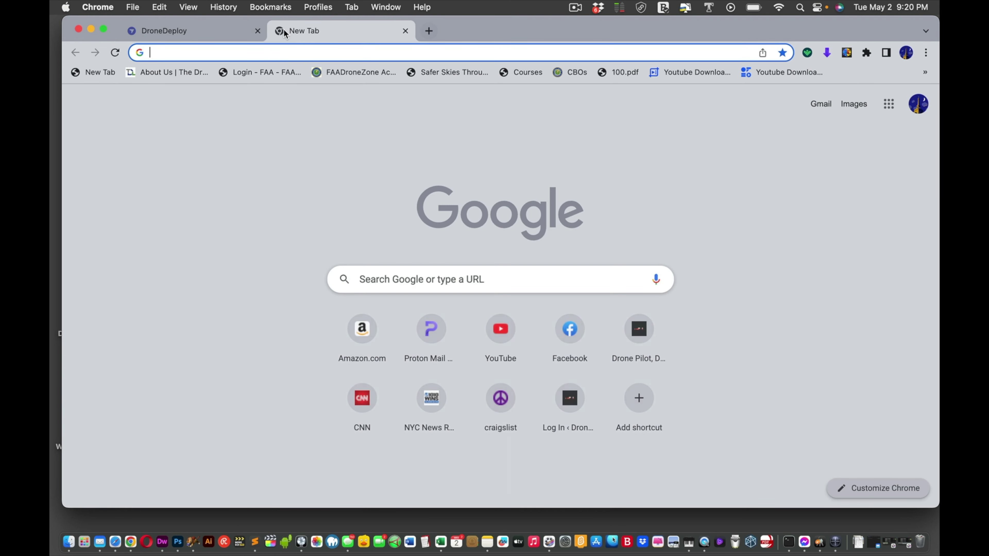
click(296, 50)
text(maps)
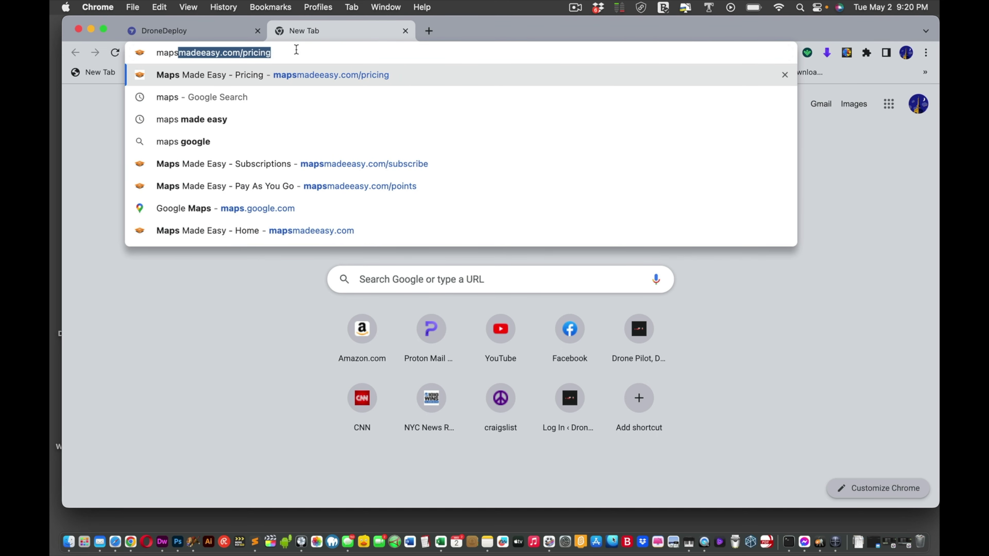
key(Return)
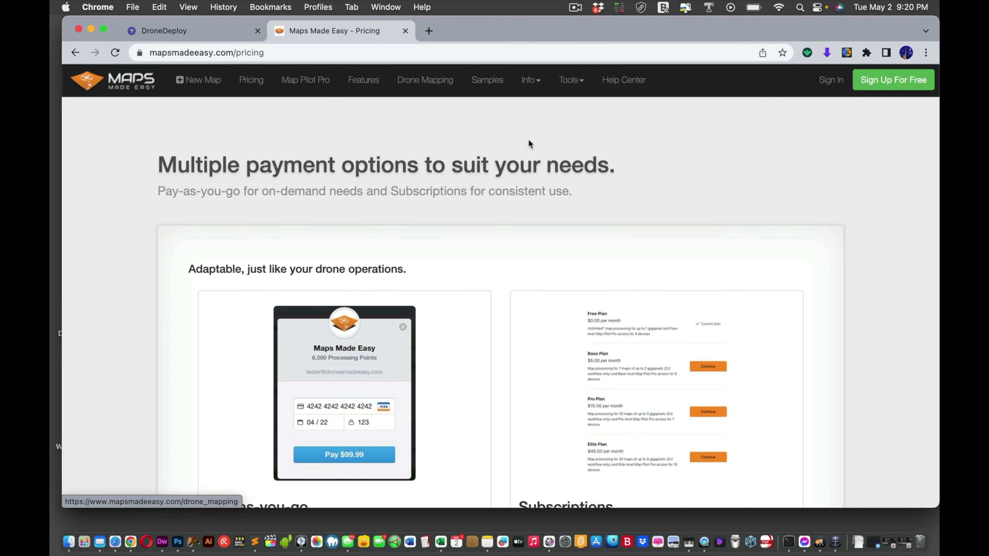
Step: Sign in to Maps Made Easy and close the mail inbox tab
click(831, 80)
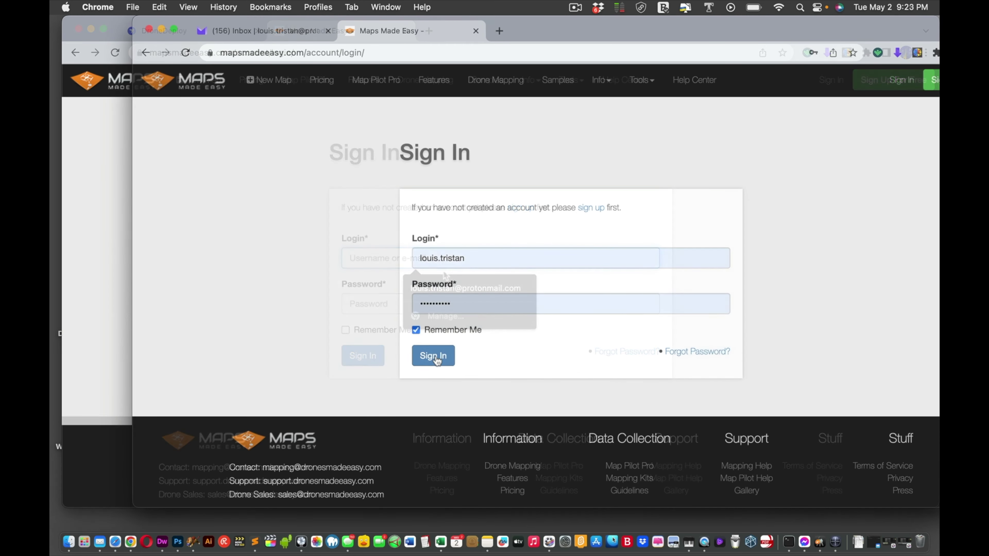
click(433, 356)
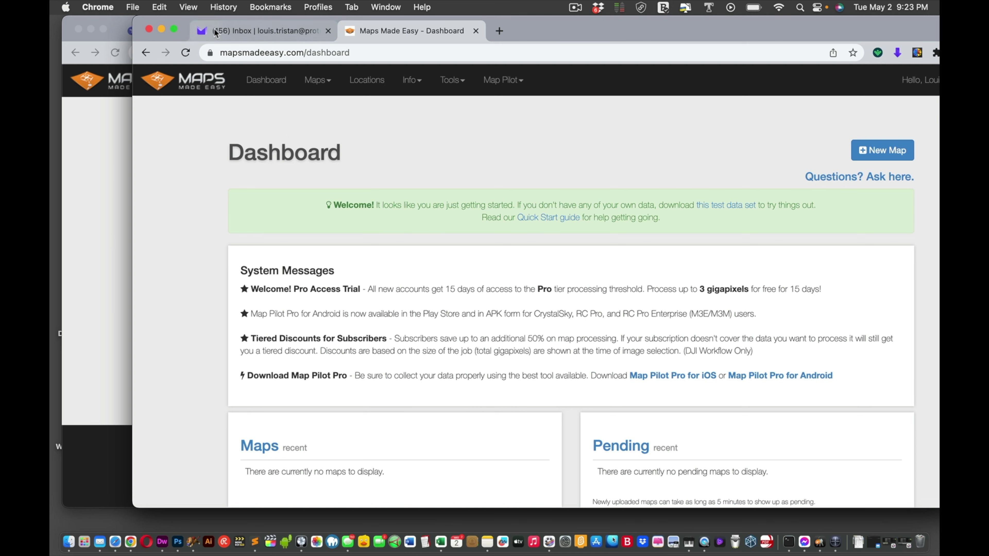
click(328, 31)
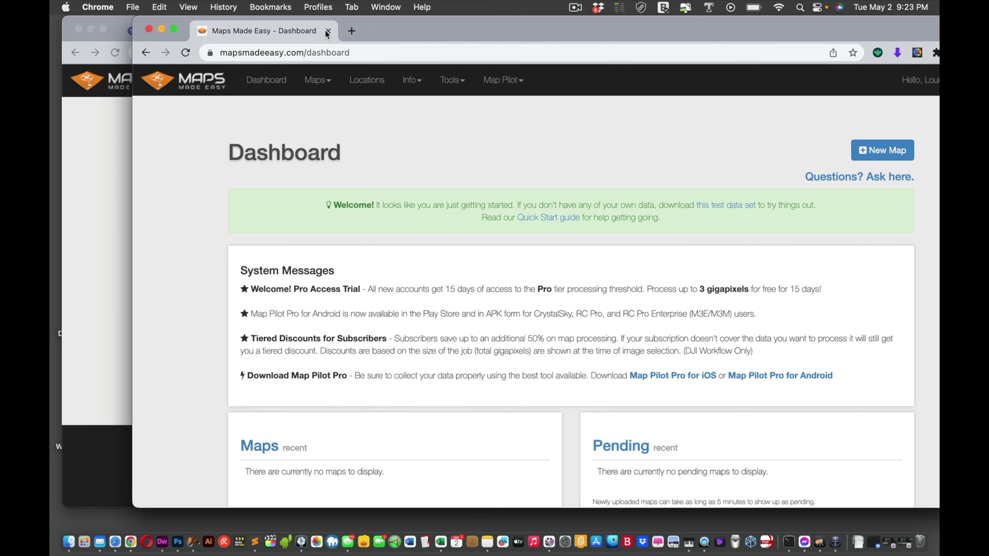
drag(463, 31, 430, 60)
Step: Confirm DroneDeploy's Map #1 is still Processing, then return to the Maps Made Easy tab
click(186, 32)
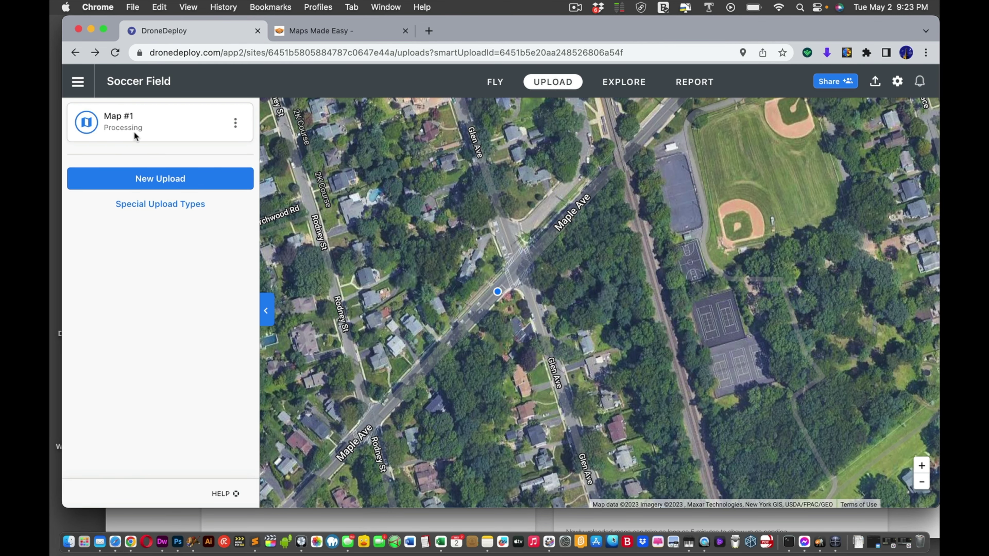
click(341, 31)
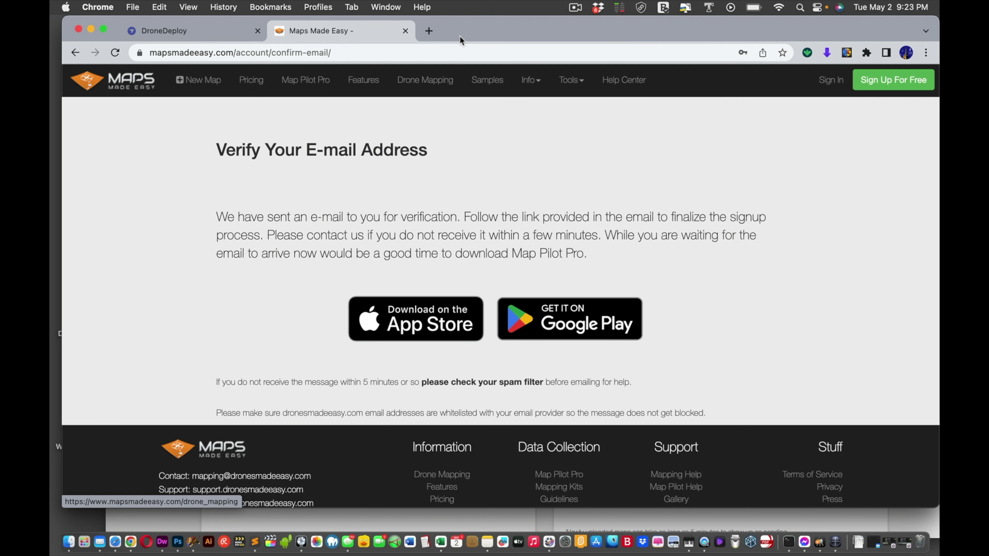
Step: Move the Maps Made Easy dashboard to the top-left and start a New Map to view workflows
click(357, 522)
drag(599, 58, 570, 5)
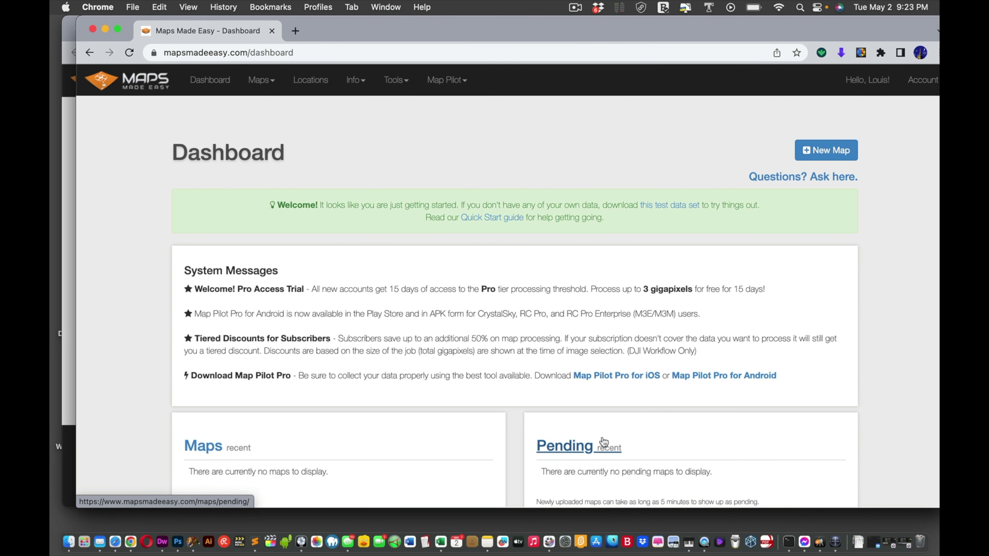
scroll(650, 399, down, 3)
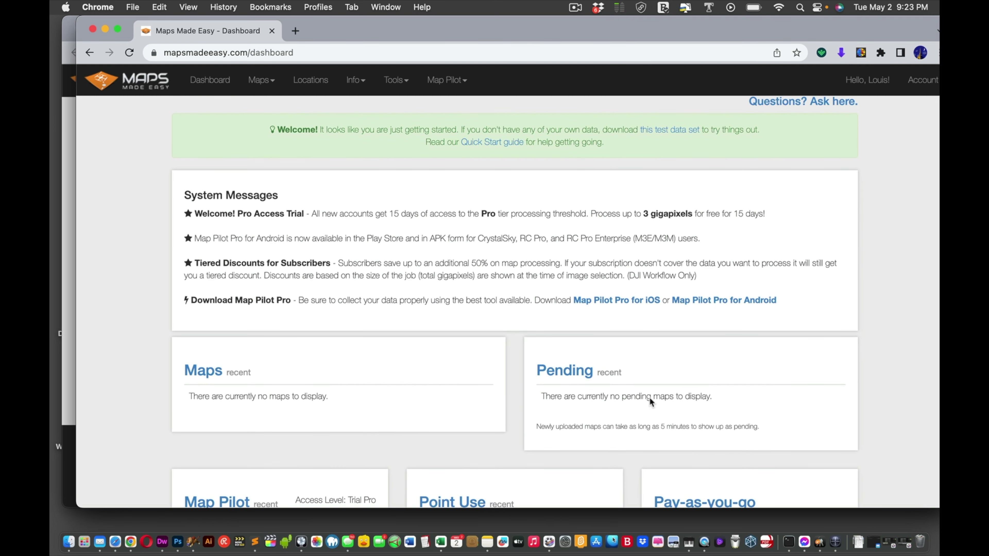
right_click(650, 397)
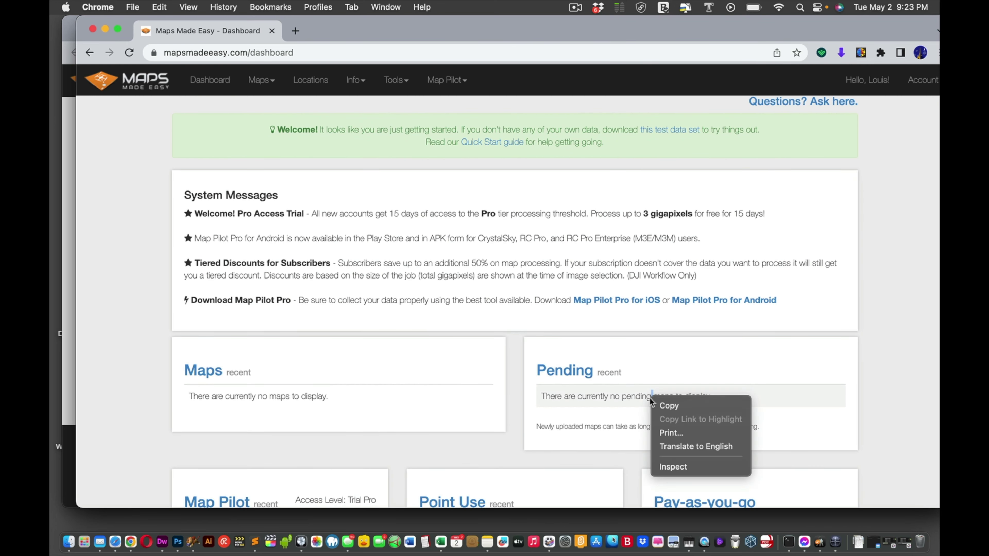
click(658, 350)
scroll(656, 342, up, 3)
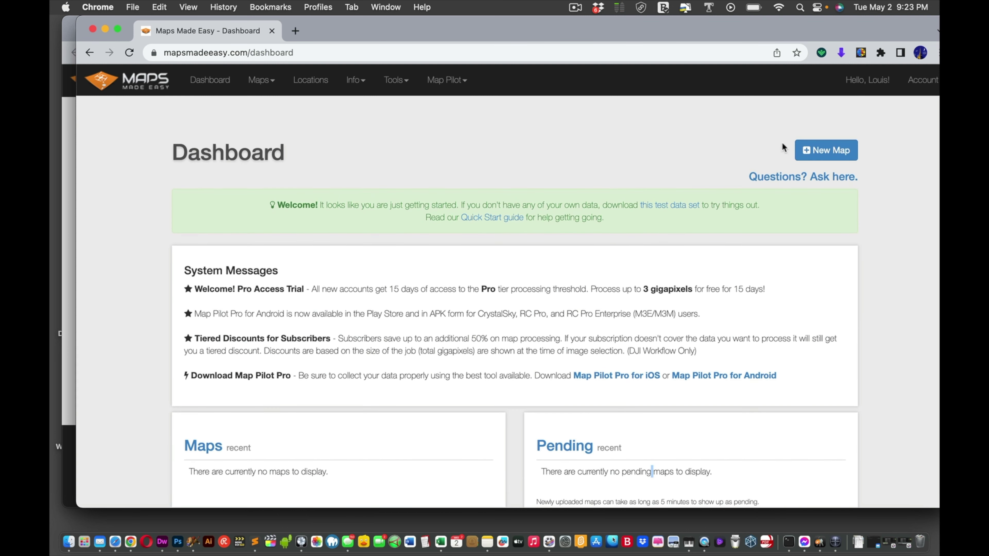
click(810, 150)
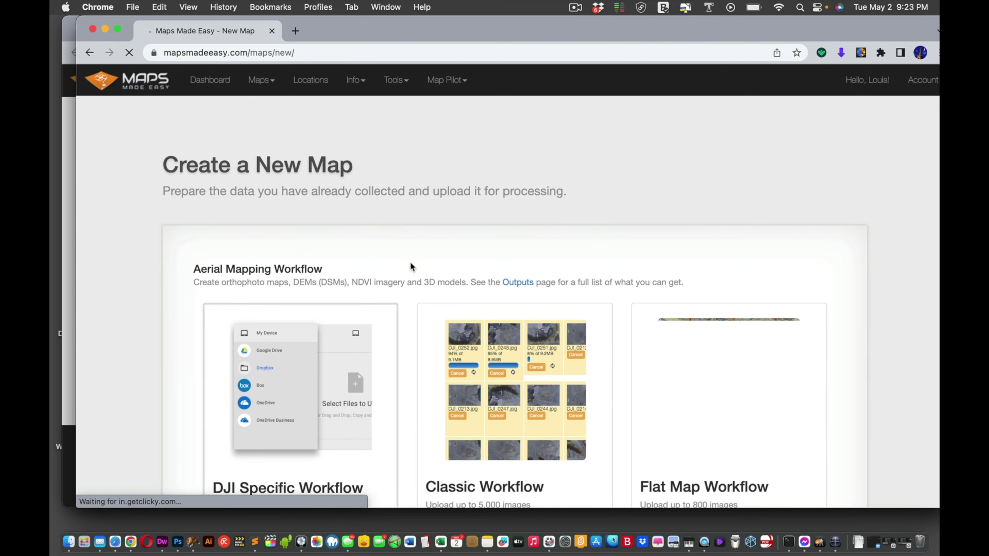
scroll(411, 262, down, 2)
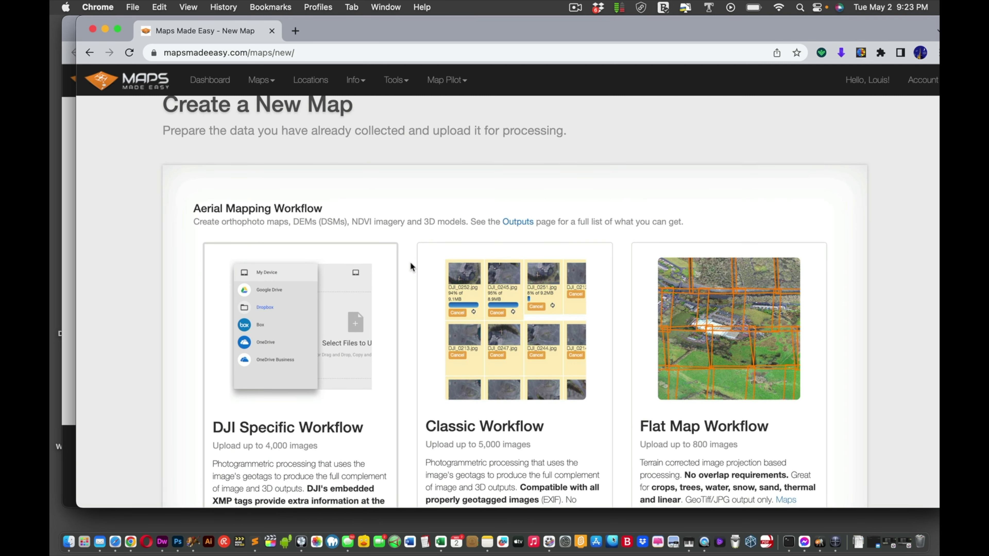
scroll(411, 262, down, 3)
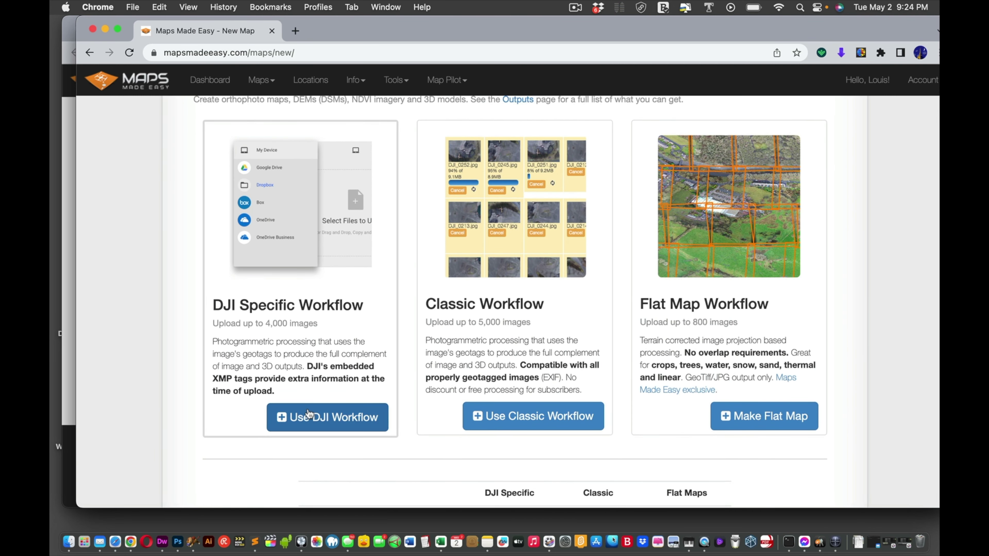
Step: Choose the DJI Specific workflow and preview DJI_0007 and DJI_0067 in the sample file picker
click(341, 419)
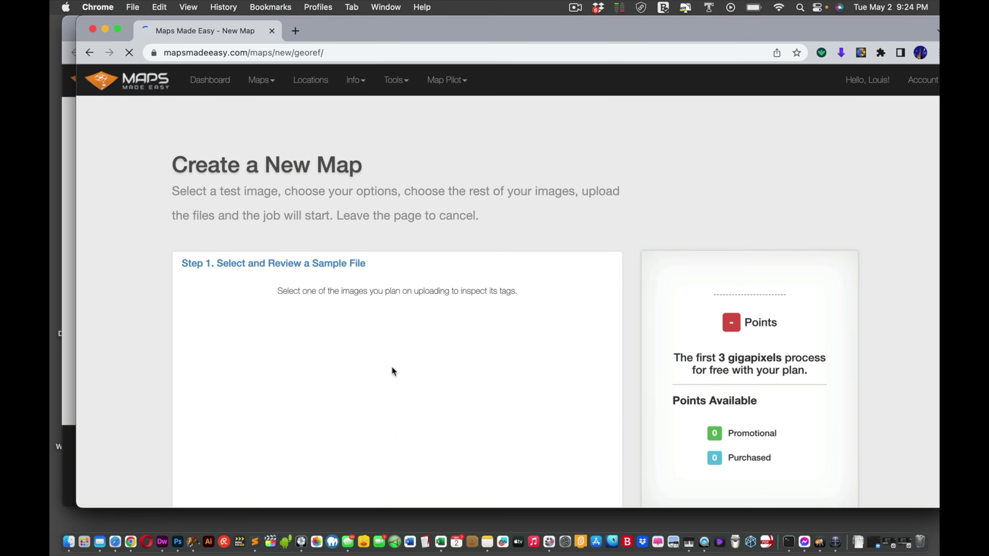
scroll(464, 308, down, 5)
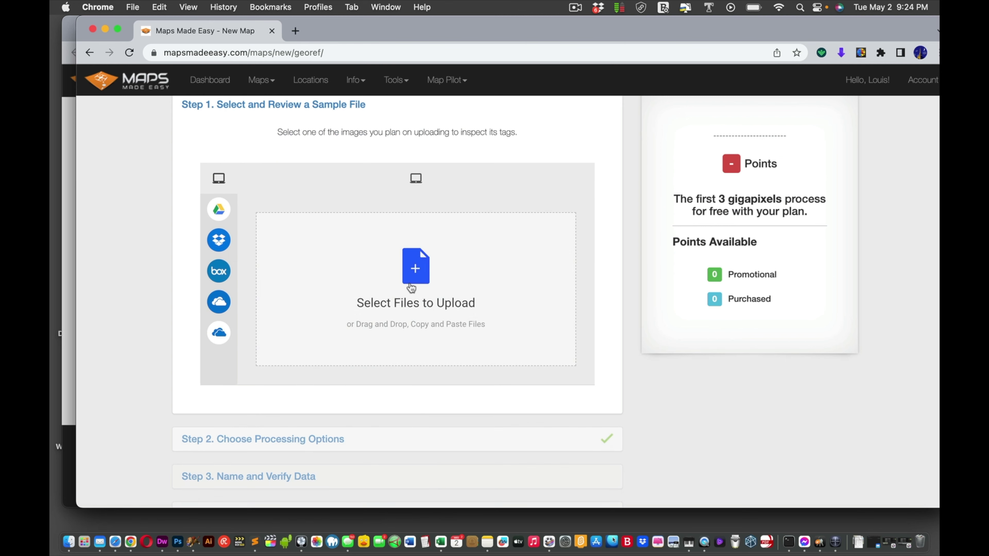
click(411, 287)
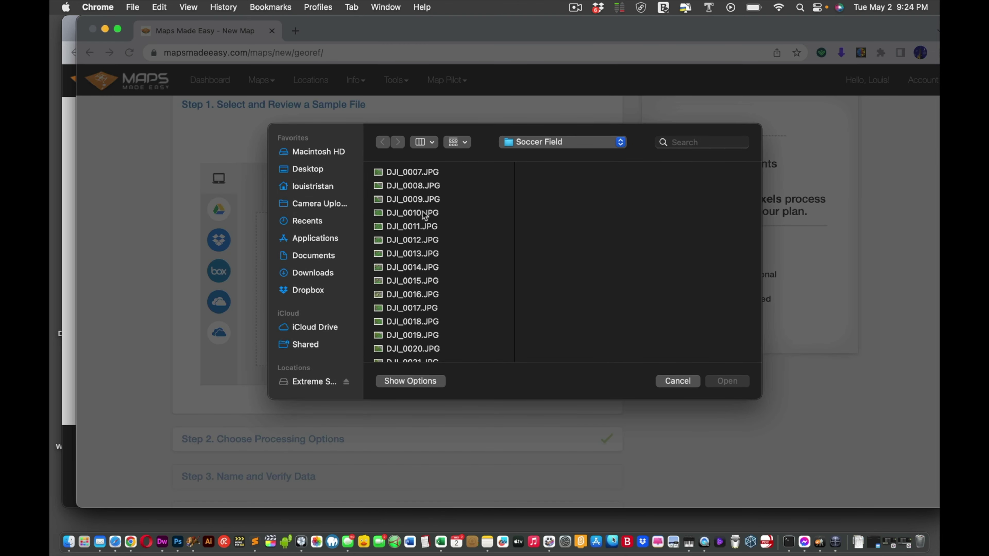
click(402, 178)
scroll(401, 180, down, 15)
scroll(401, 180, down, 2)
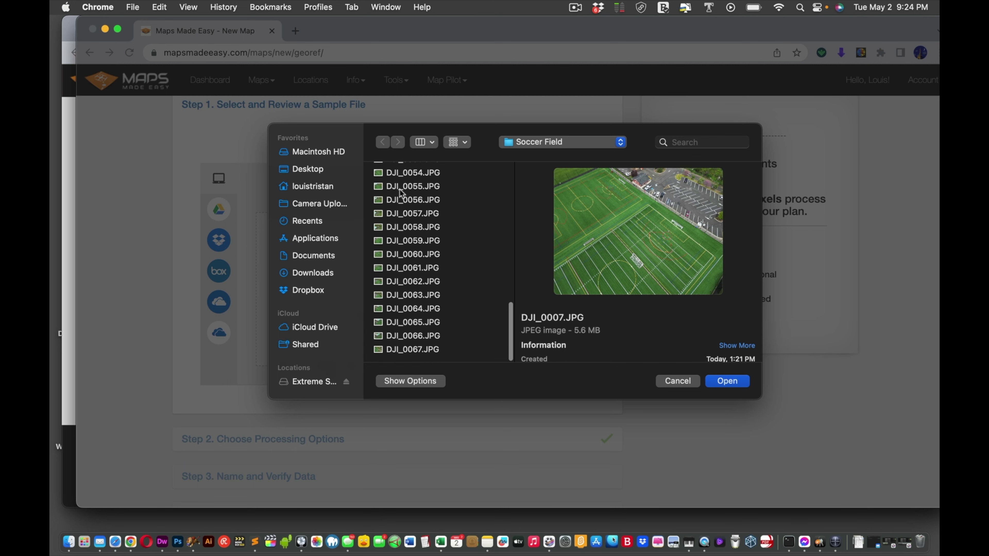
click(391, 350)
scroll(396, 343, up, 15)
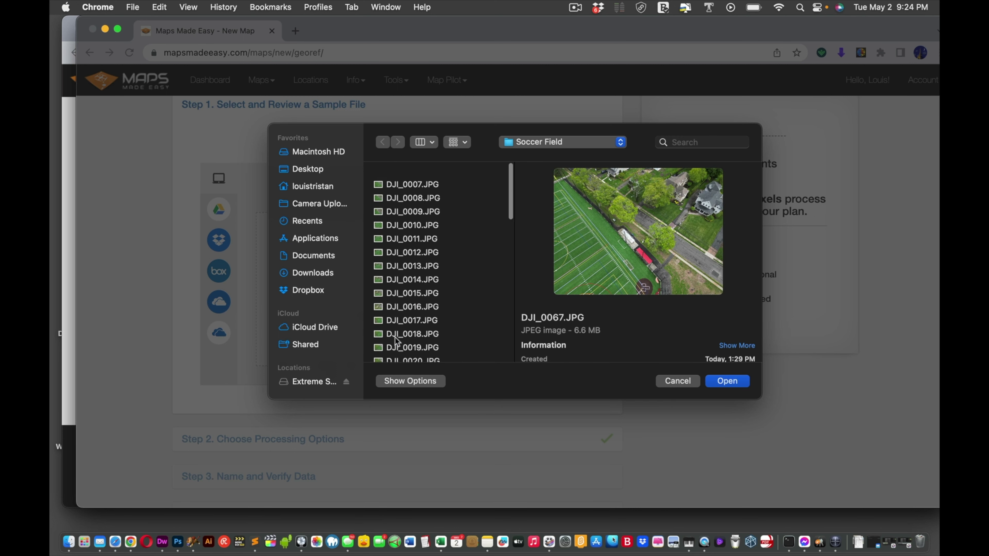
click(405, 176)
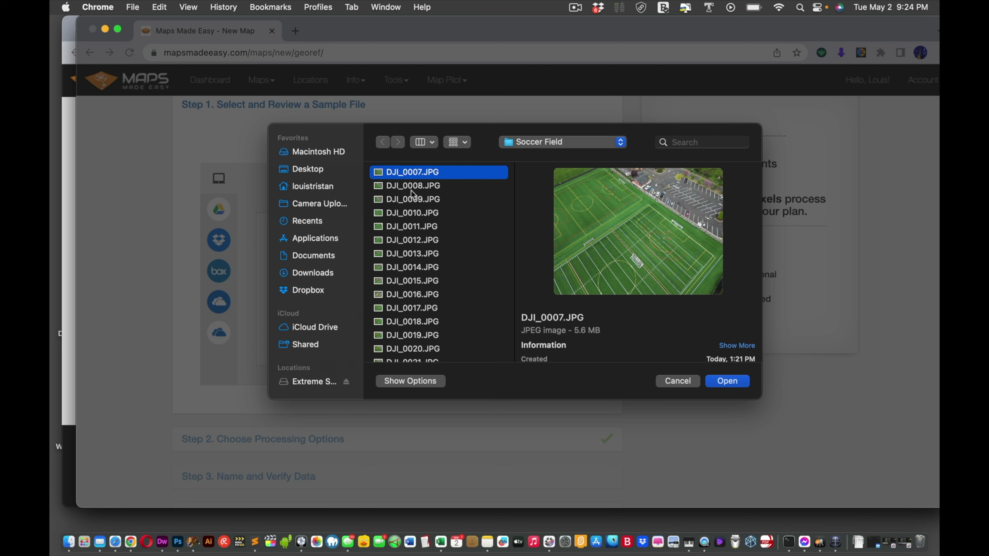
scroll(420, 315, down, 15)
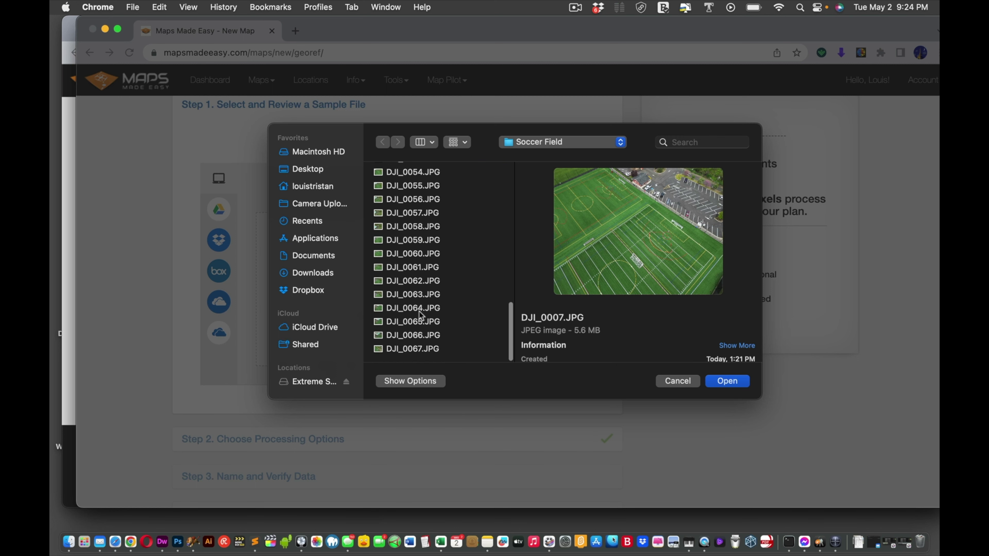
Step: Show All Files, preview DJI_0008, DJI_0010 and DJI_0015, then cancel without choosing a sample
click(403, 381)
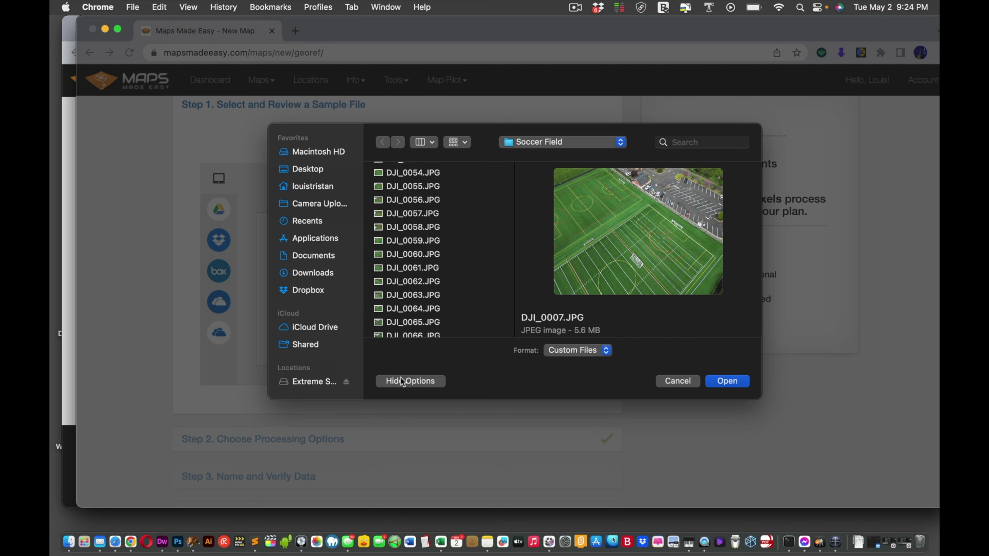
click(577, 355)
click(567, 366)
scroll(424, 226, up, 15)
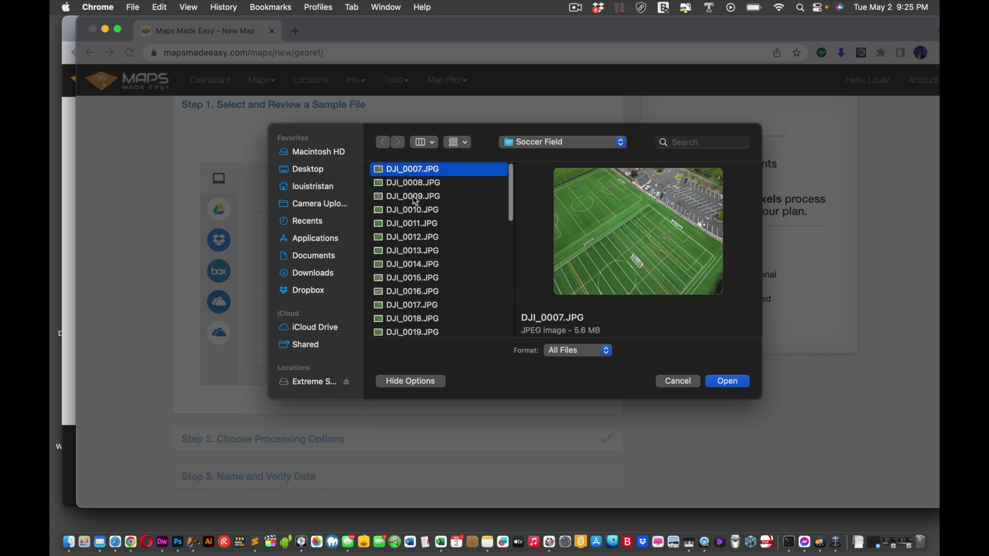
click(414, 184)
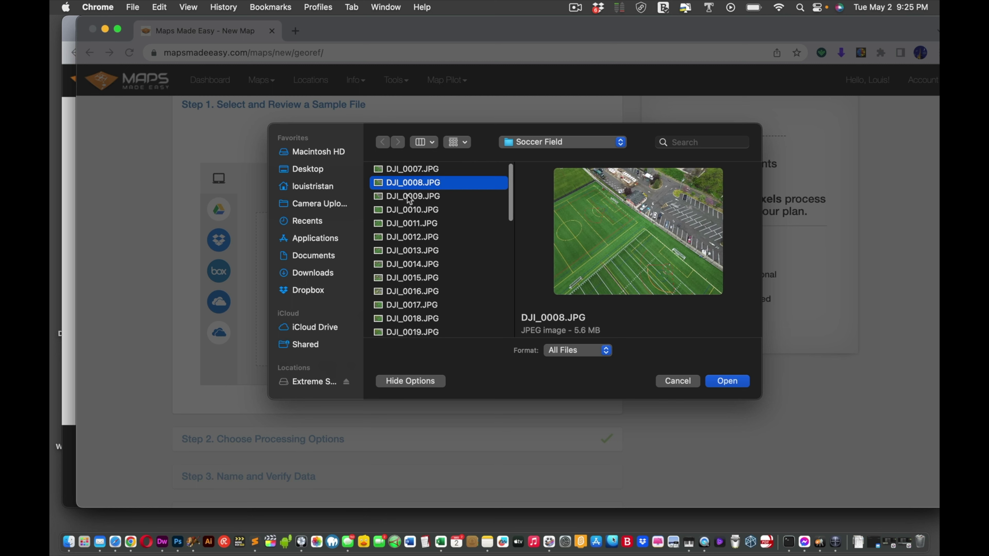
click(415, 212)
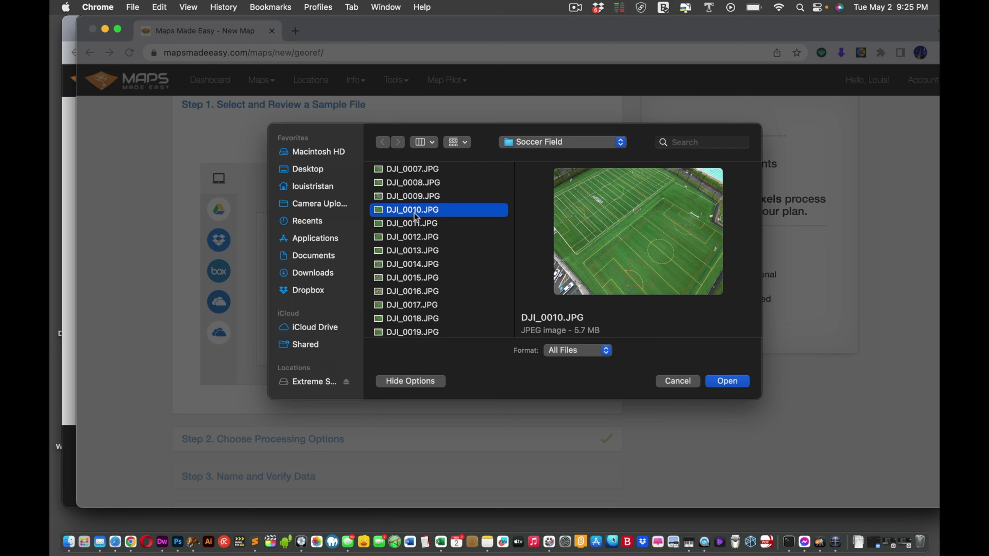
click(428, 279)
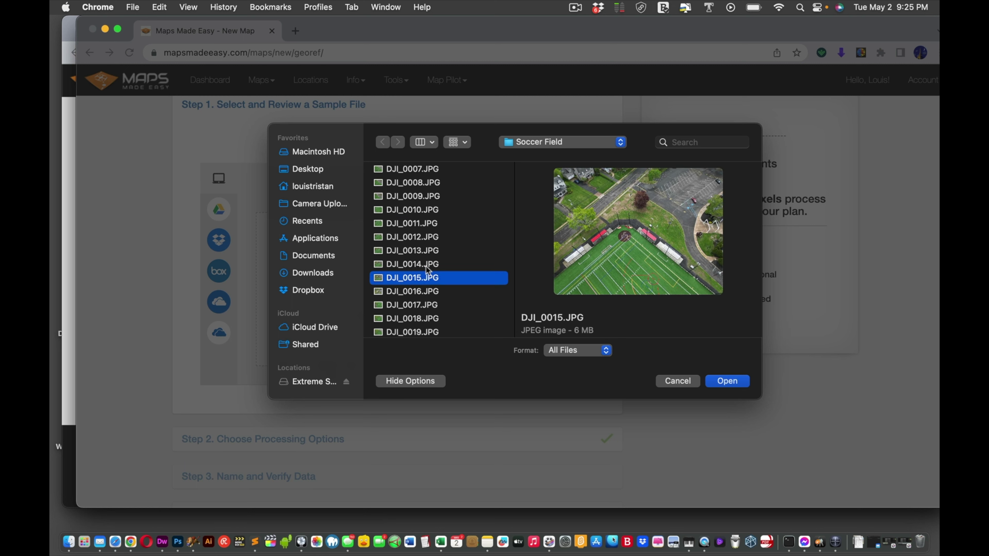
click(423, 171)
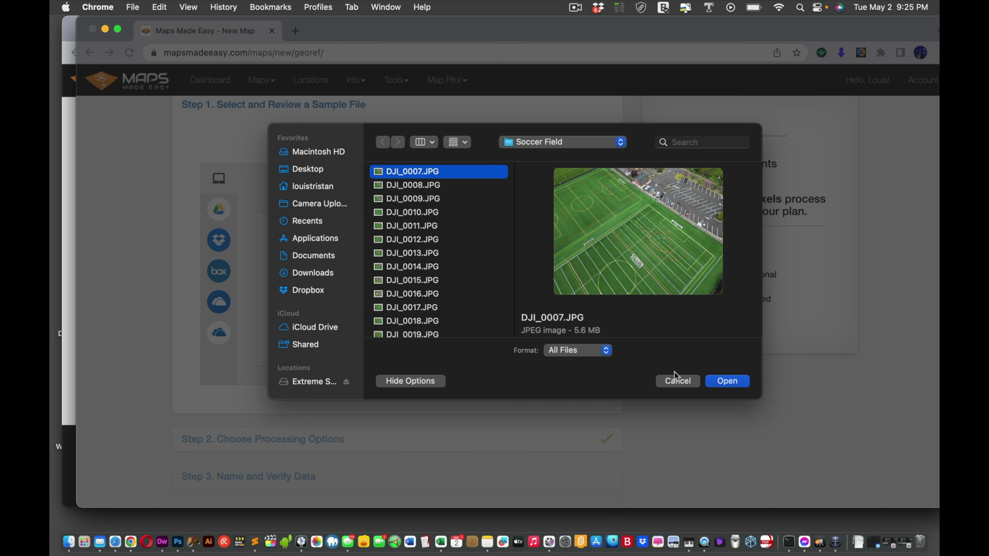
click(677, 381)
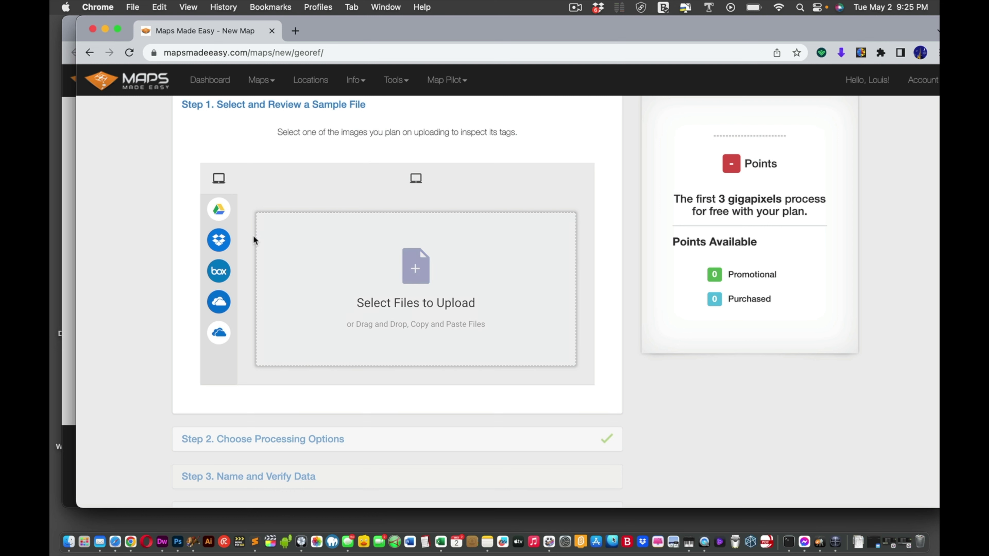
Step: Reopen the sample file picker and preview DJI_0007.JPG from the Soccer Field folder
mouse_move(221, 215)
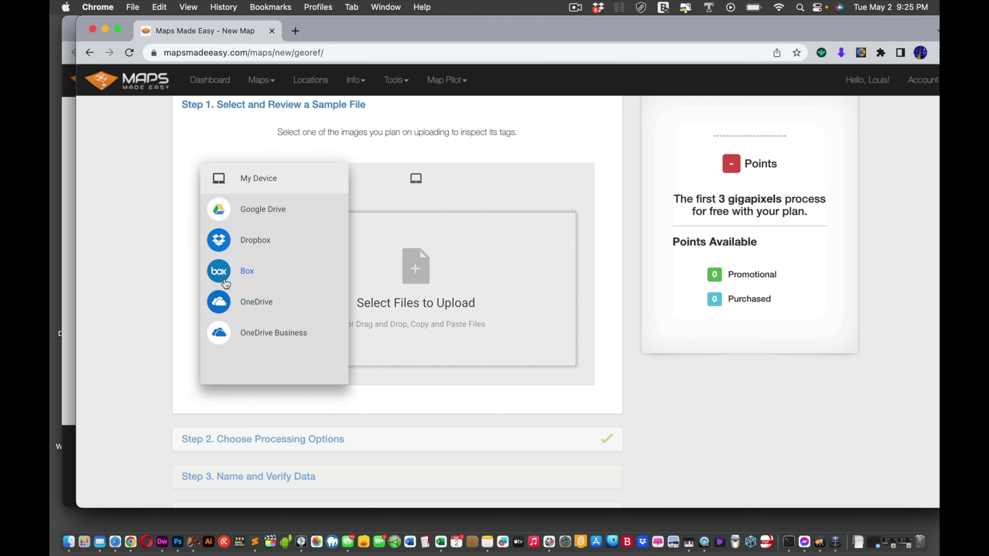
click(425, 274)
click(398, 177)
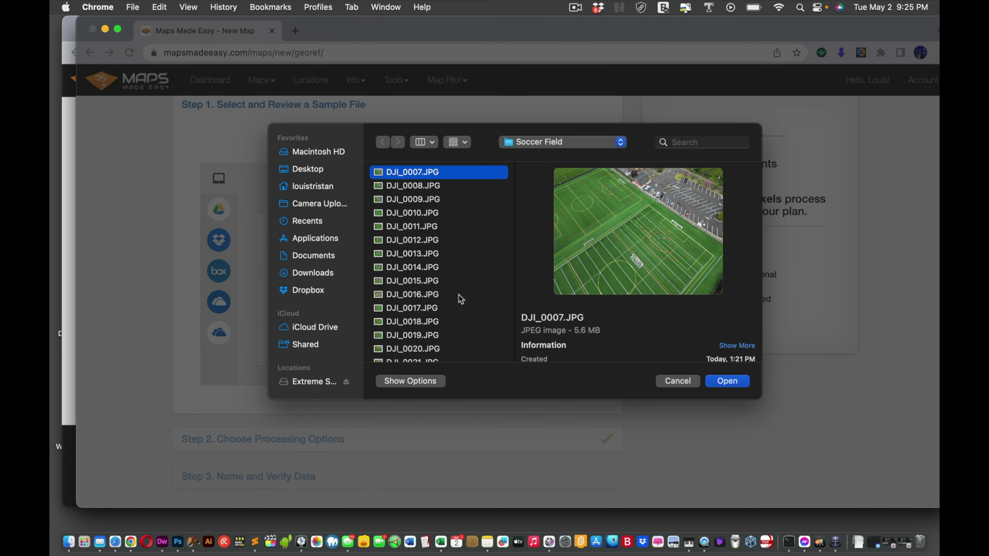
scroll(435, 308, down, 15)
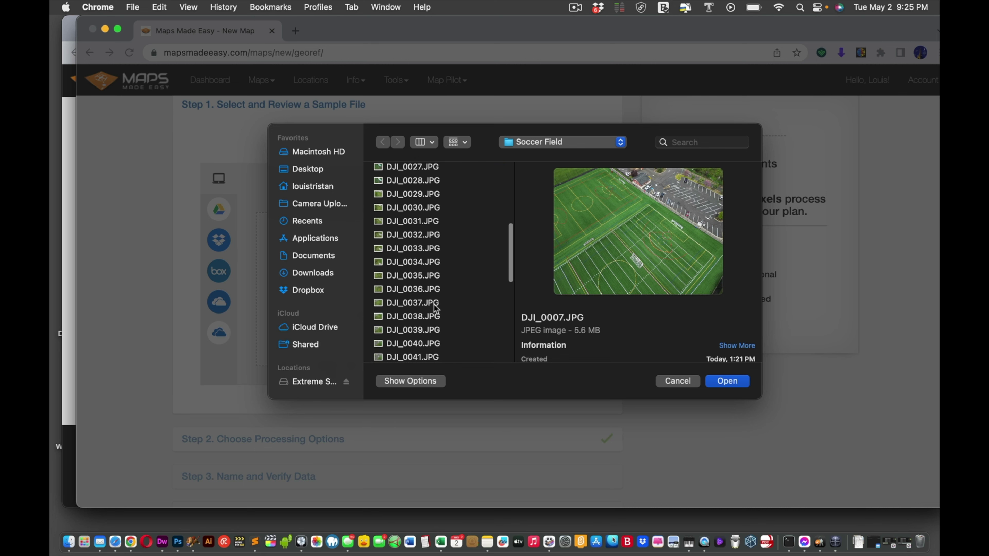
scroll(435, 308, down, 6)
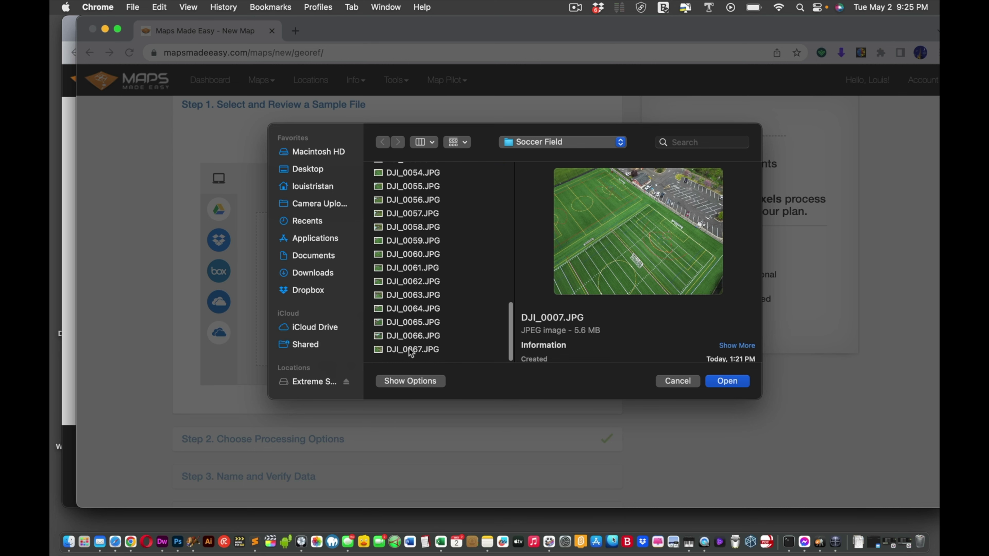
scroll(428, 254, up, 20)
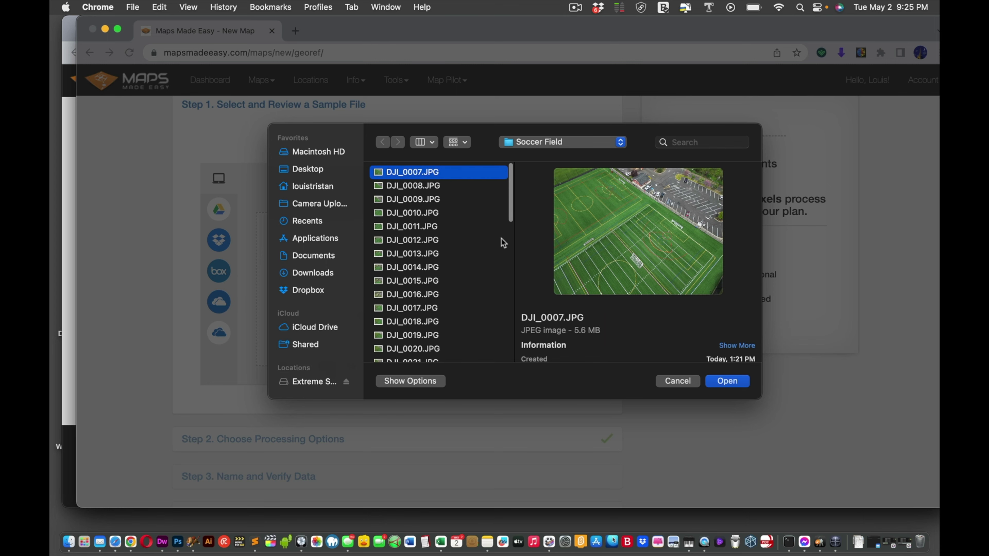
Step: Close the file picker and move Chrome to Desktop 5, shrunk to uncover the desktop folders
click(678, 381)
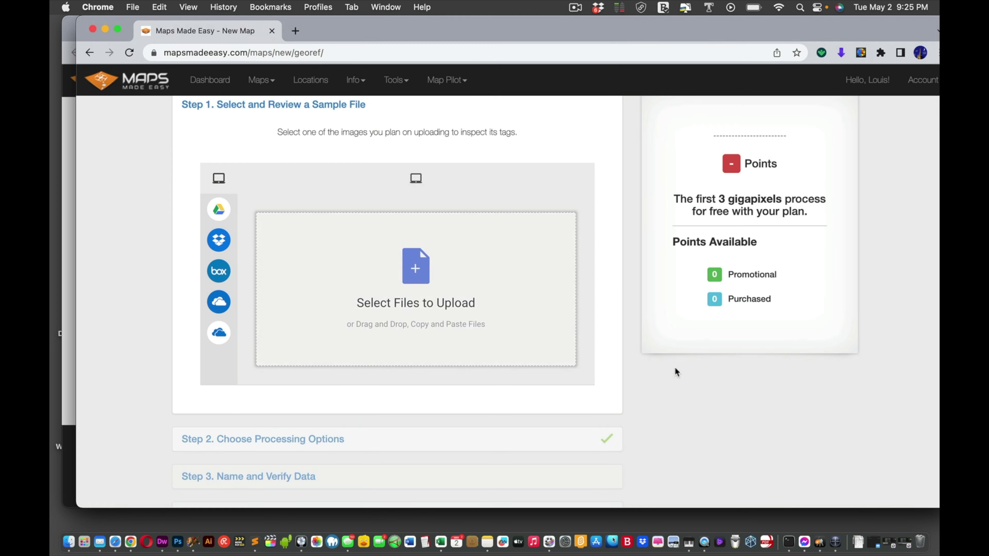
key(ctrl+Up)
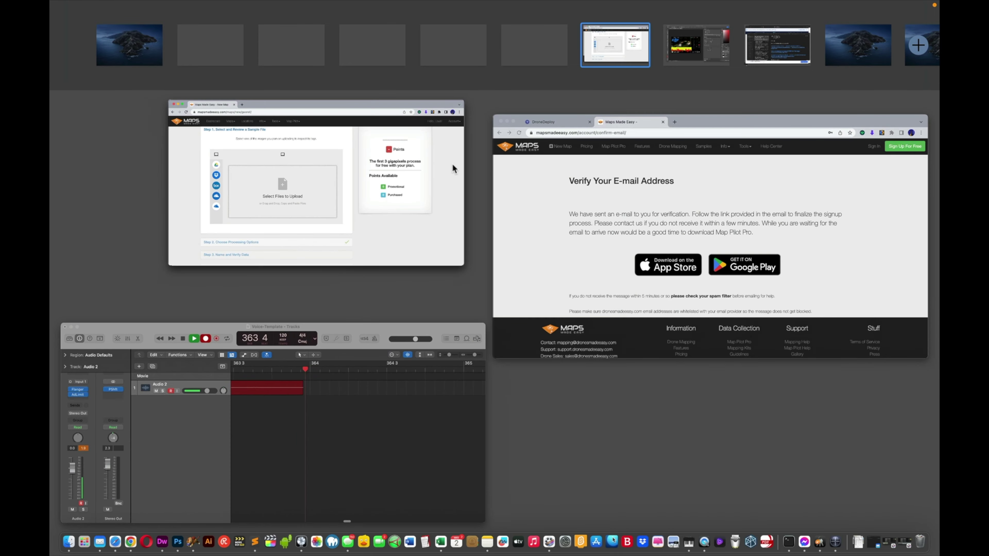
drag(452, 164, 477, 39)
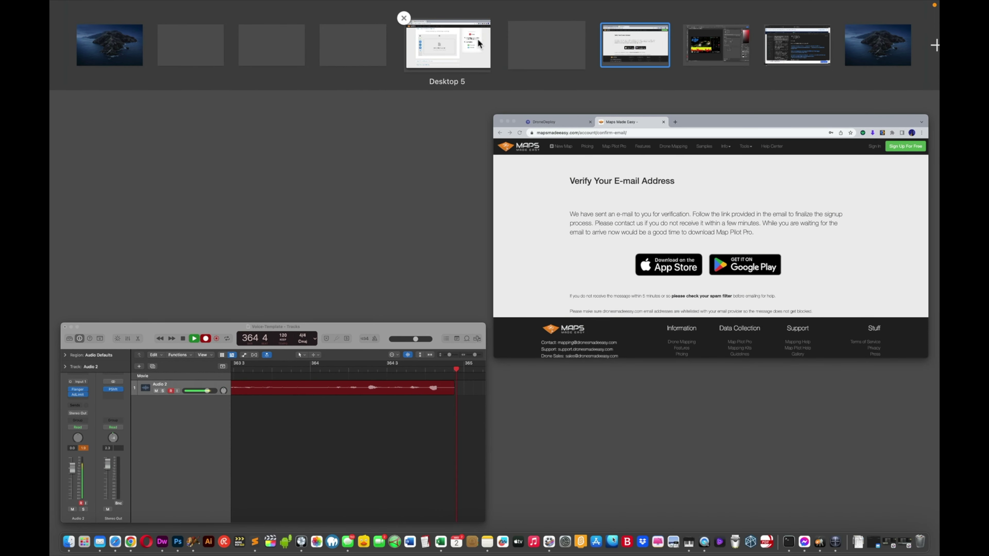
click(477, 39)
mouse_move(939, 554)
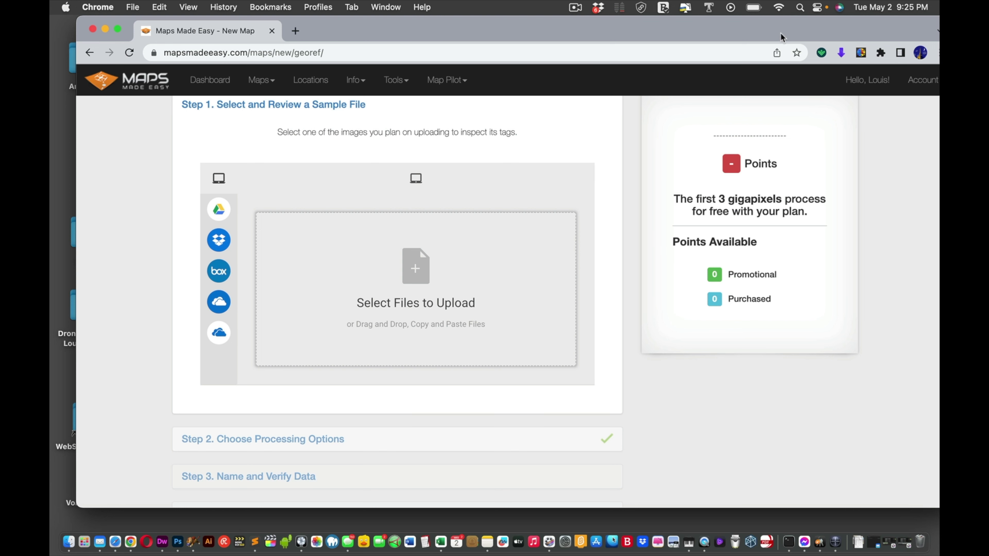
drag(782, 37, 754, 38)
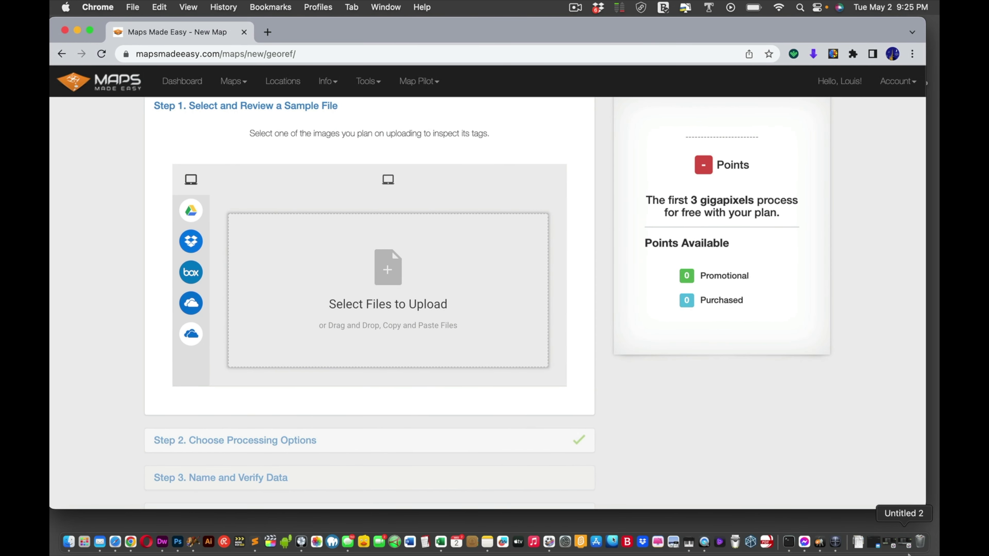
drag(924, 504, 773, 451)
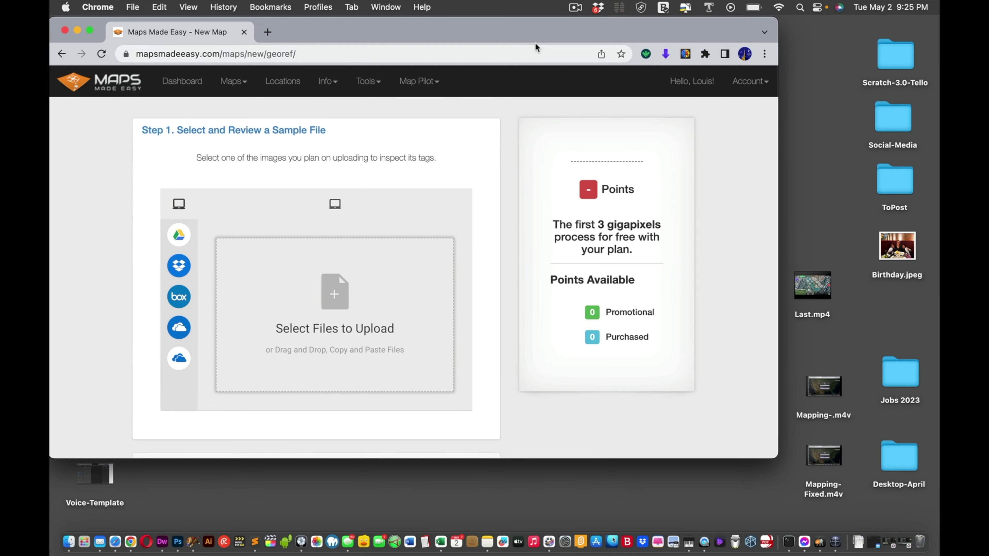
drag(532, 36, 499, 172)
Step: Open the Soccer Field folder and drag all 61 drone images onto the sample upload area
drag(620, 144, 815, 61)
double_click(814, 60)
drag(293, 94, 586, 36)
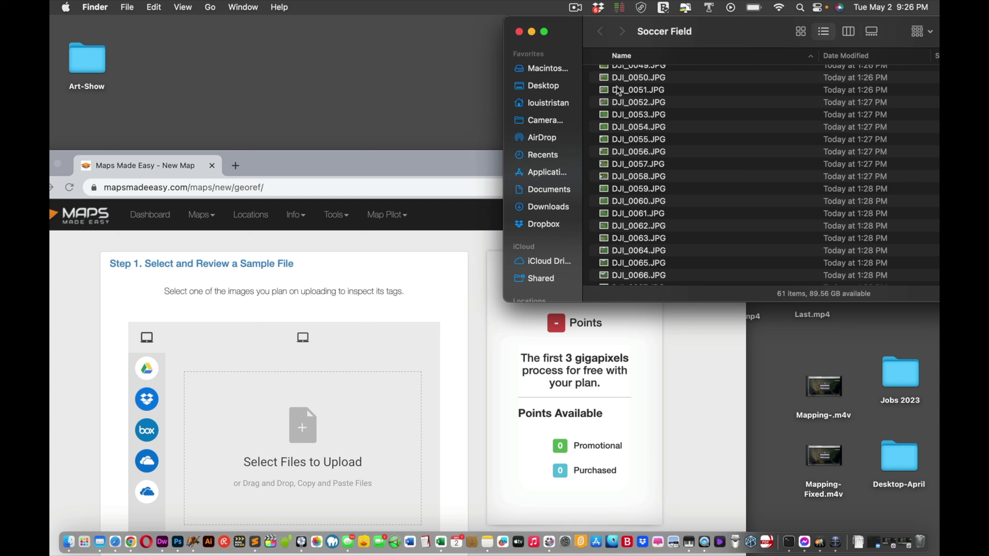
scroll(619, 96, up, 10)
key(super+a)
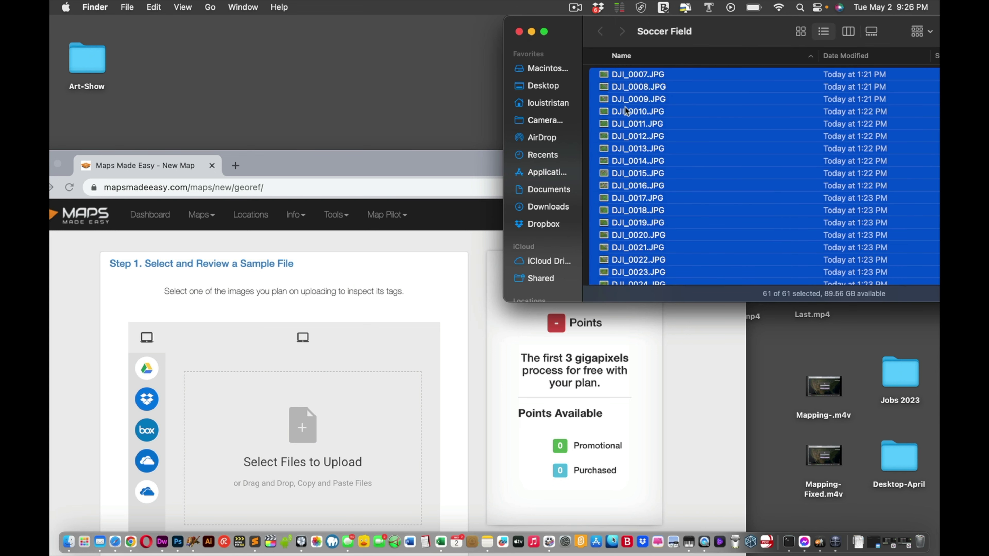
drag(626, 112, 326, 403)
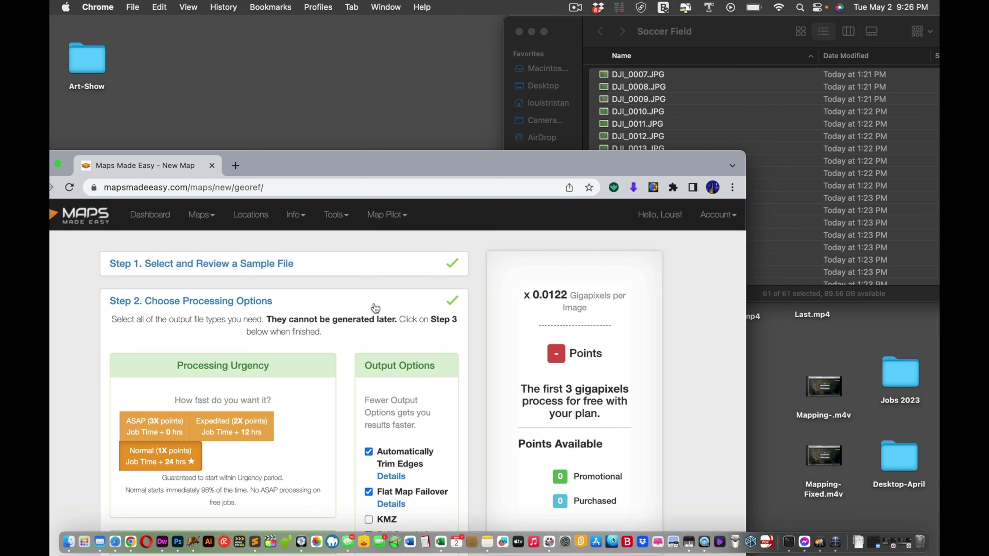
Step: Pick Normal (1X points) urgency so processing runs within 24 hours
drag(382, 165, 516, 4)
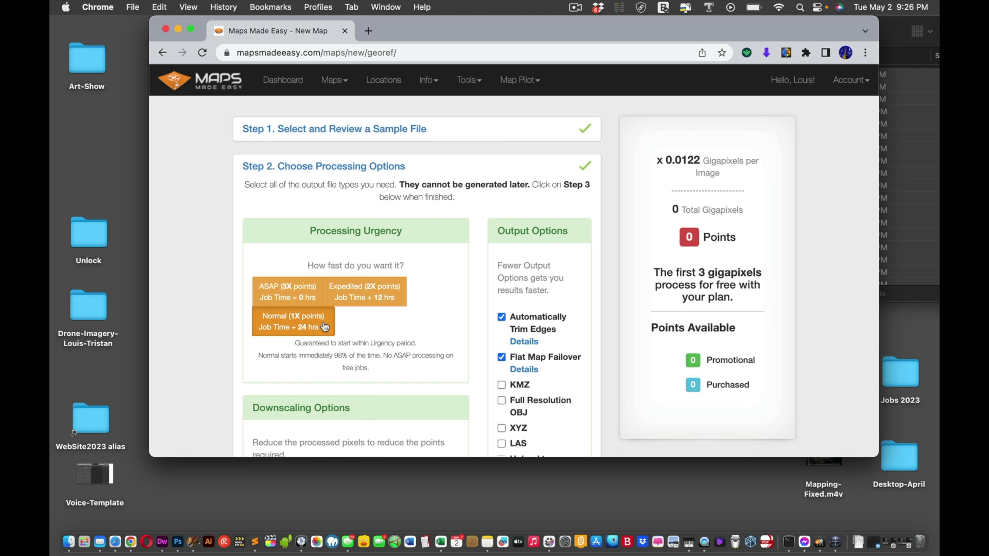
click(324, 327)
Step: Review the Output Options, leaving the output at native resolution
scroll(530, 257, down, 5)
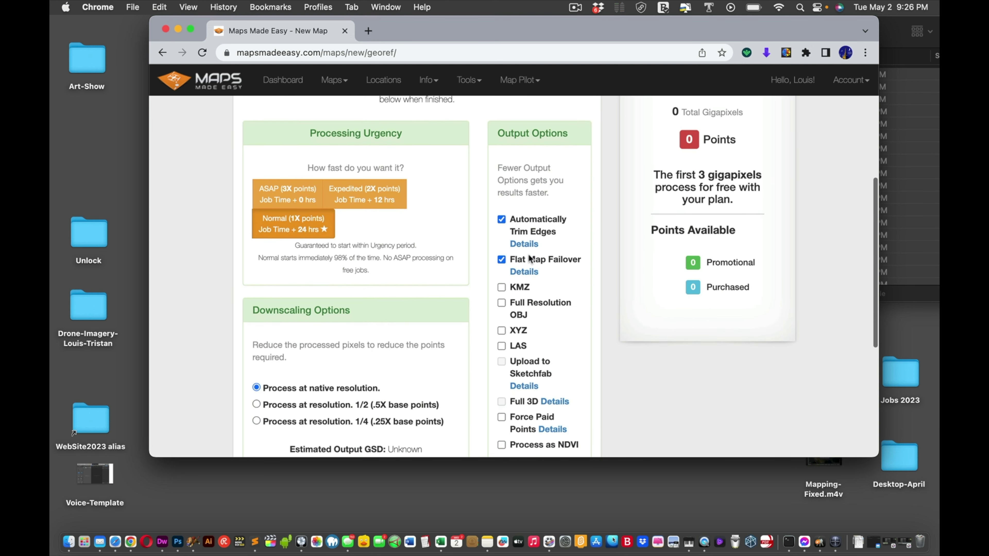
scroll(530, 258, down, 1)
mouse_move(503, 360)
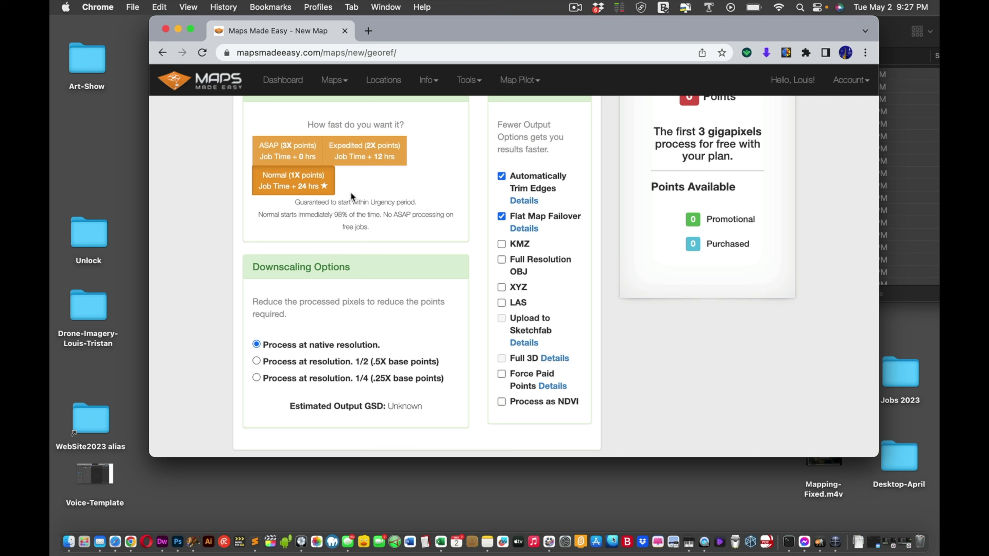
mouse_move(514, 290)
scroll(446, 208, up, 5)
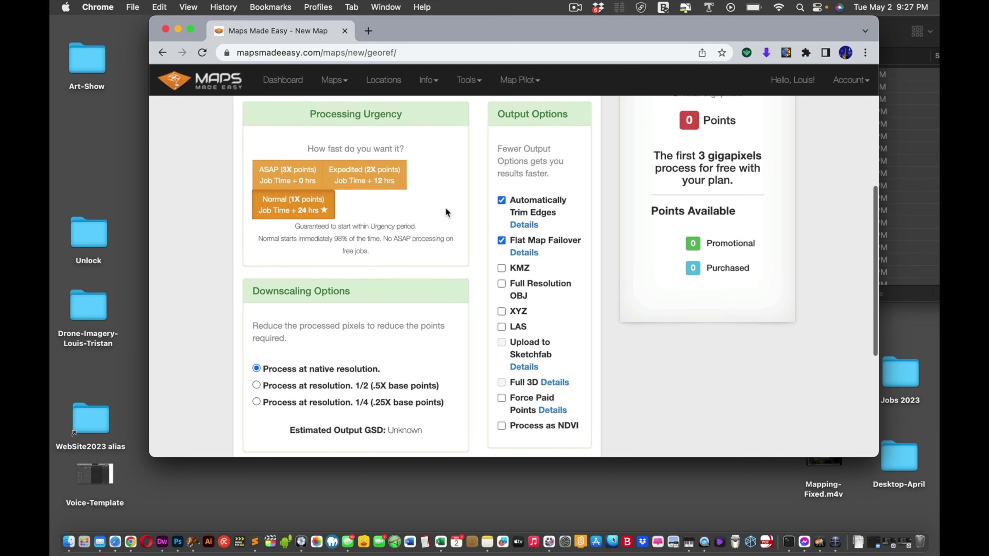
scroll(446, 208, down, 2)
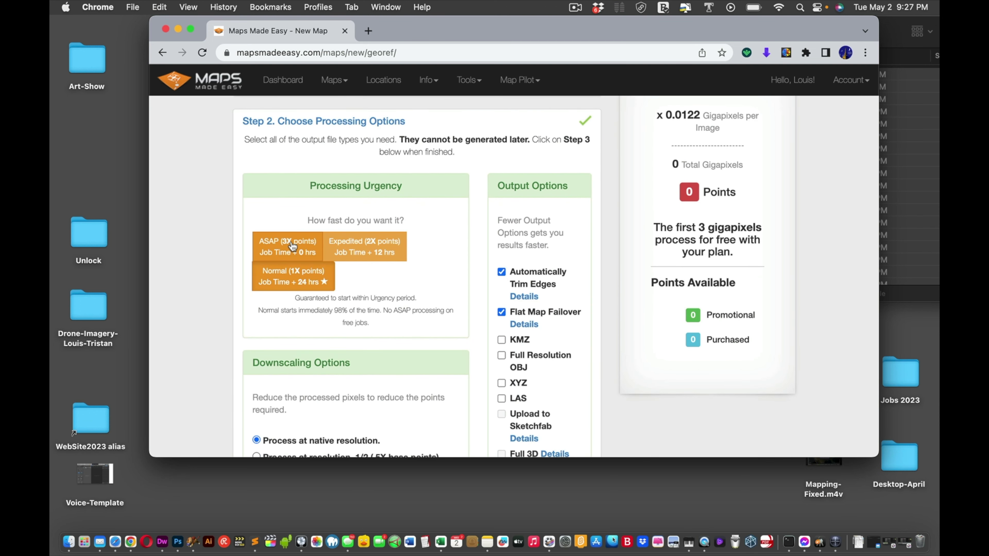
scroll(412, 277, down, 5)
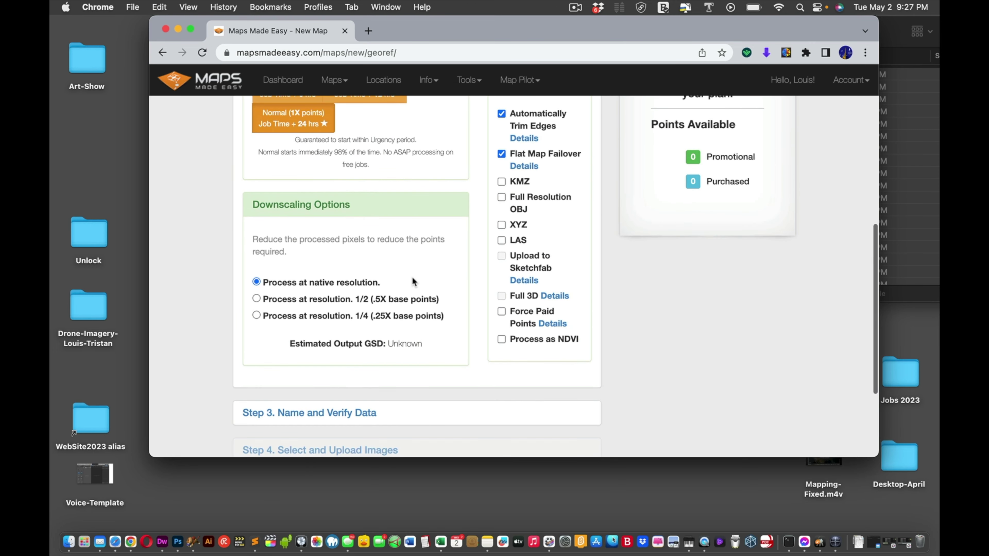
scroll(412, 277, down, 2)
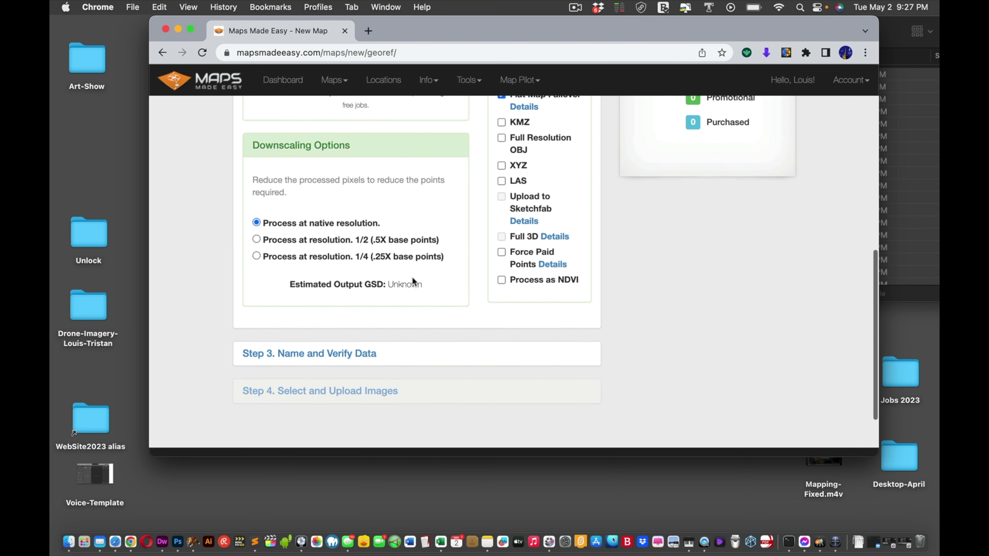
scroll(412, 277, up, 7)
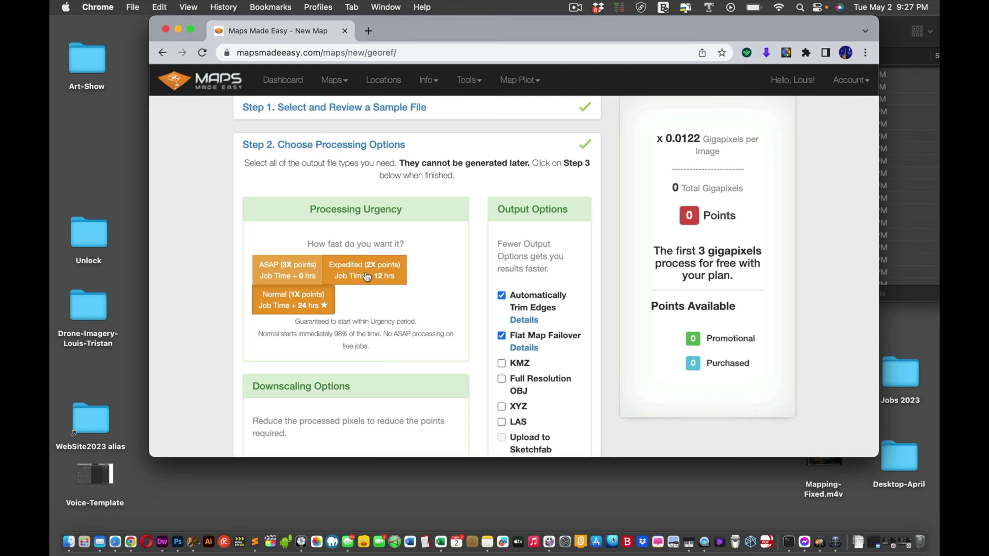
Step: Switch processing urgency to ASAP (3X points) and move down toward Step 3
click(291, 276)
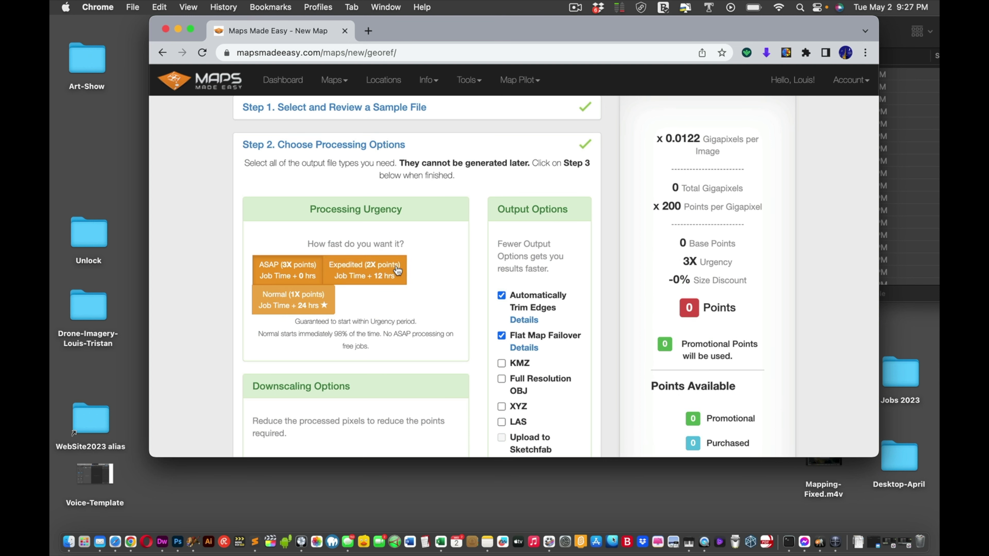
scroll(676, 247, down, 3)
scroll(676, 248, down, 5)
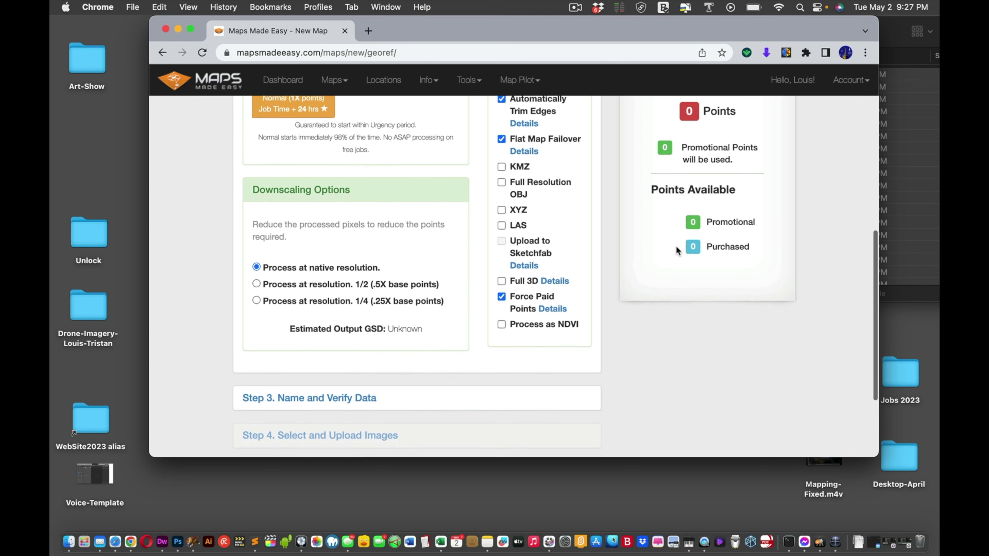
scroll(676, 251, up, 10)
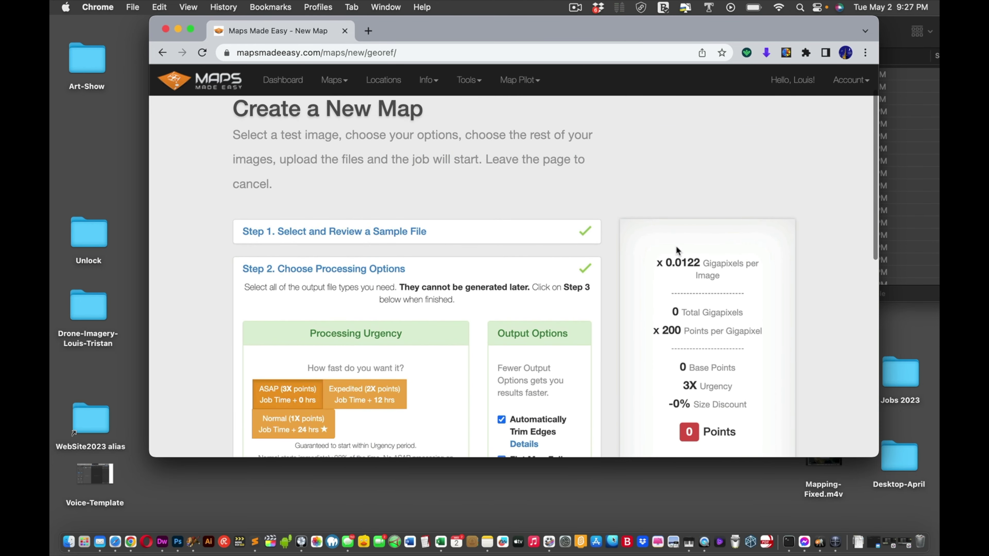
scroll(676, 248, down, 10)
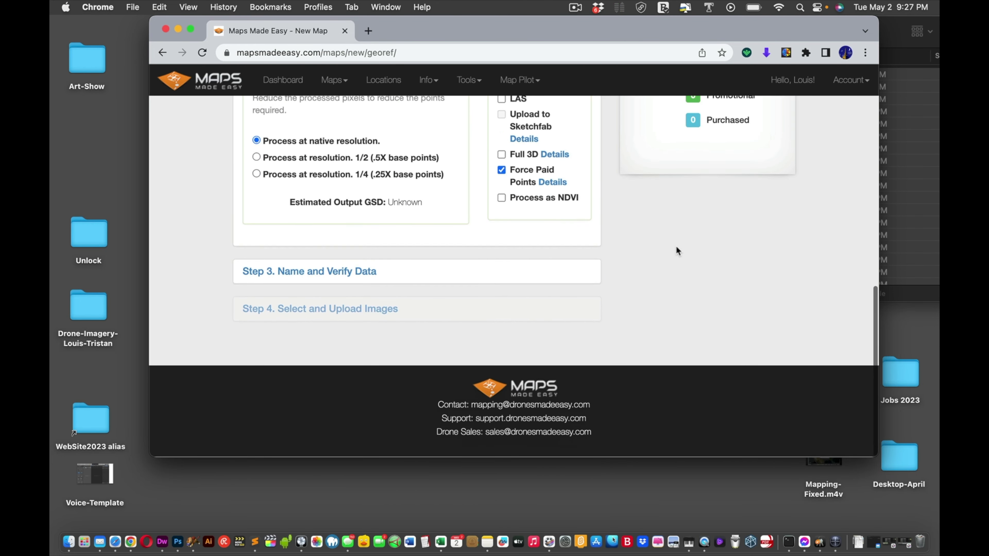
Step: Approve the point withdrawal terms, name the map 'Soccer Field', and confirm the Image Check
click(338, 275)
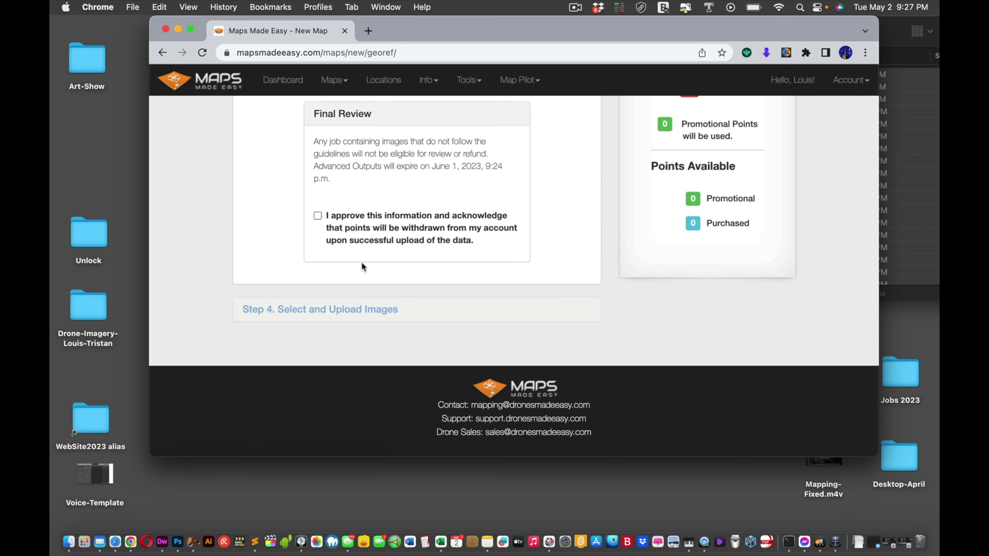
click(318, 216)
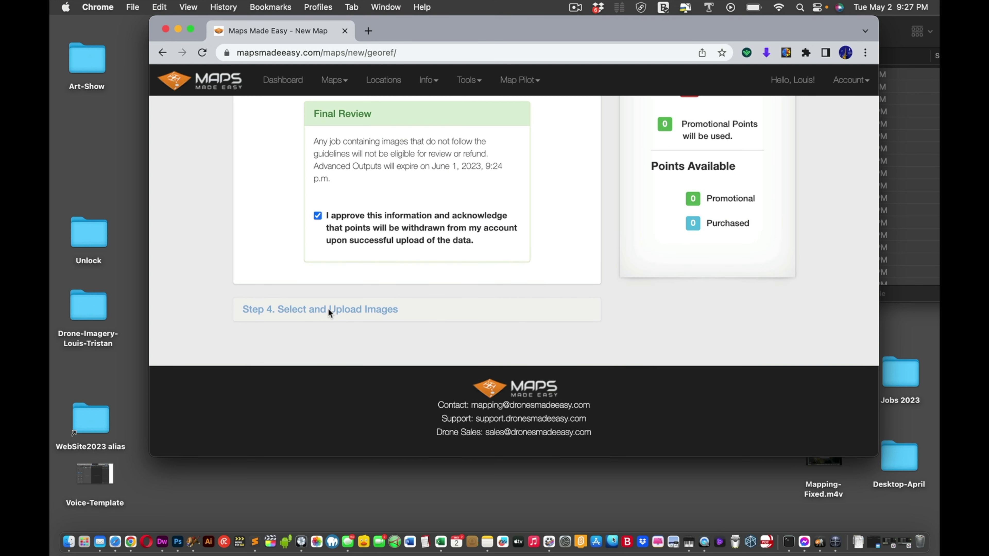
scroll(331, 306, up, 7)
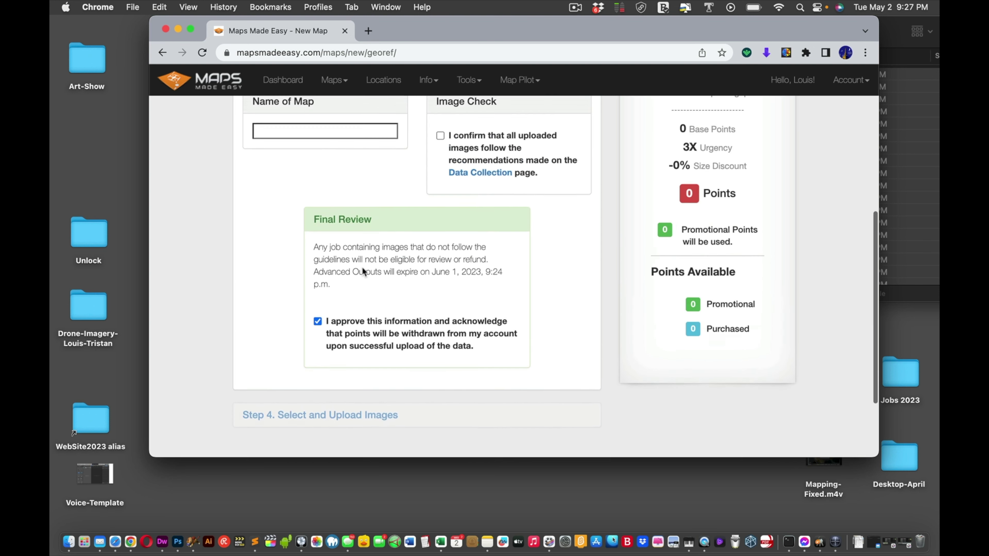
click(315, 303)
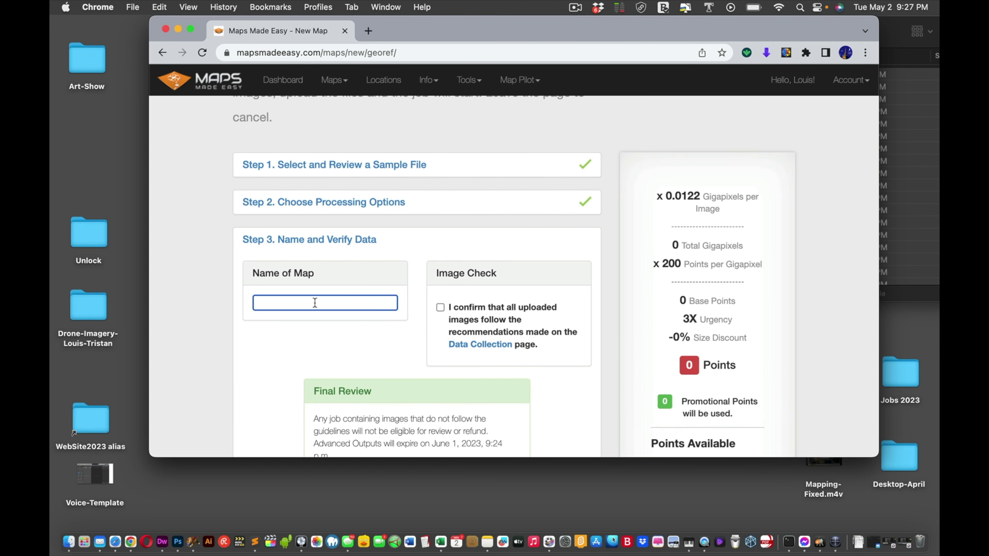
text(Socce)
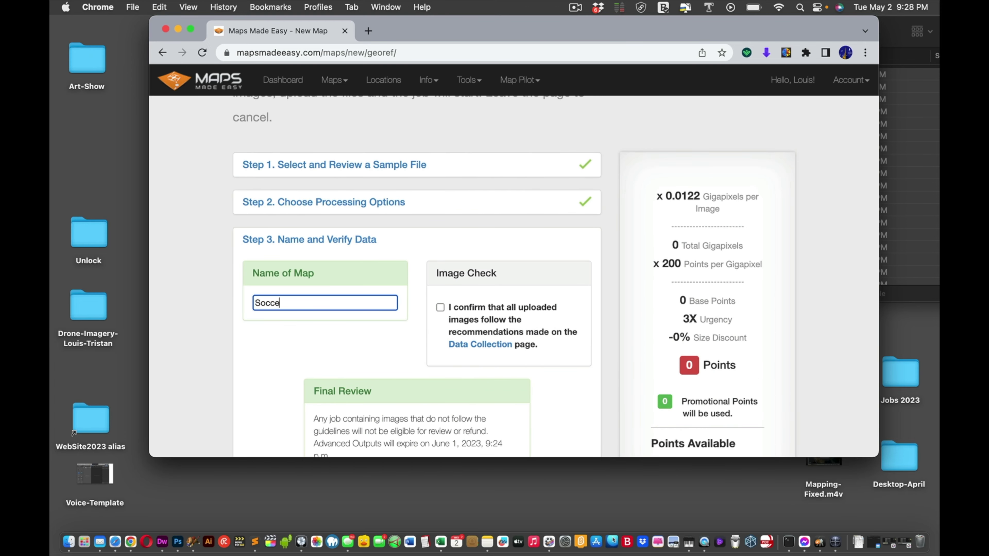
text(r Field)
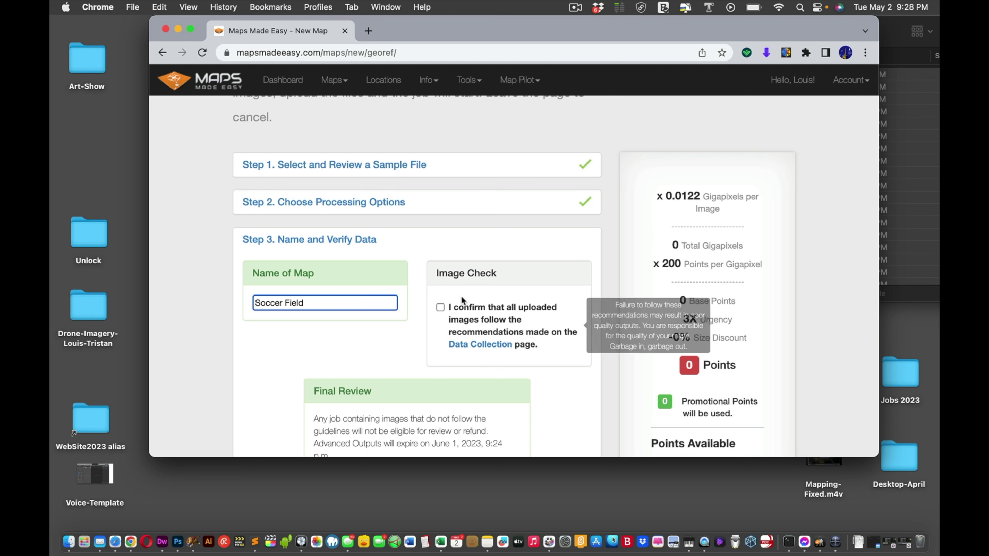
click(440, 307)
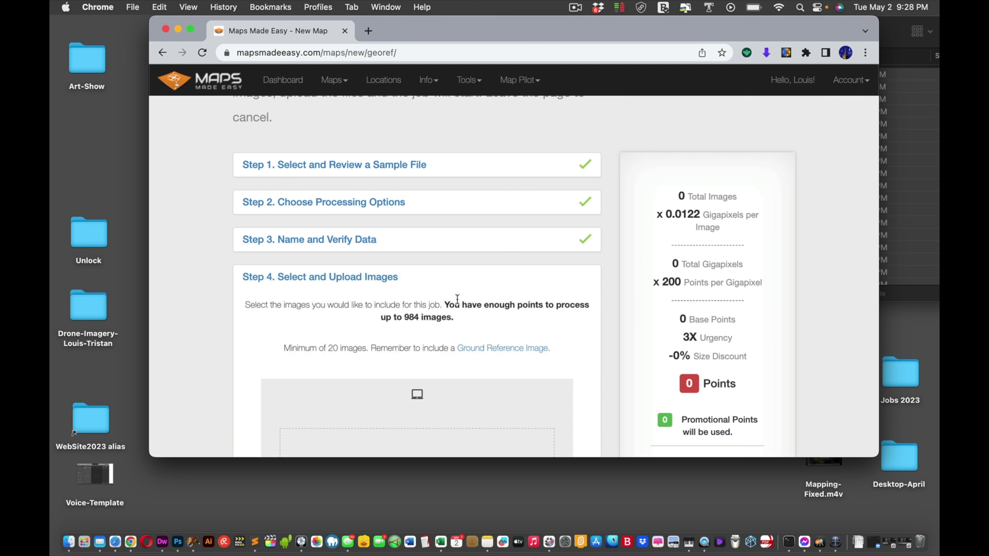
scroll(473, 295, down, 1)
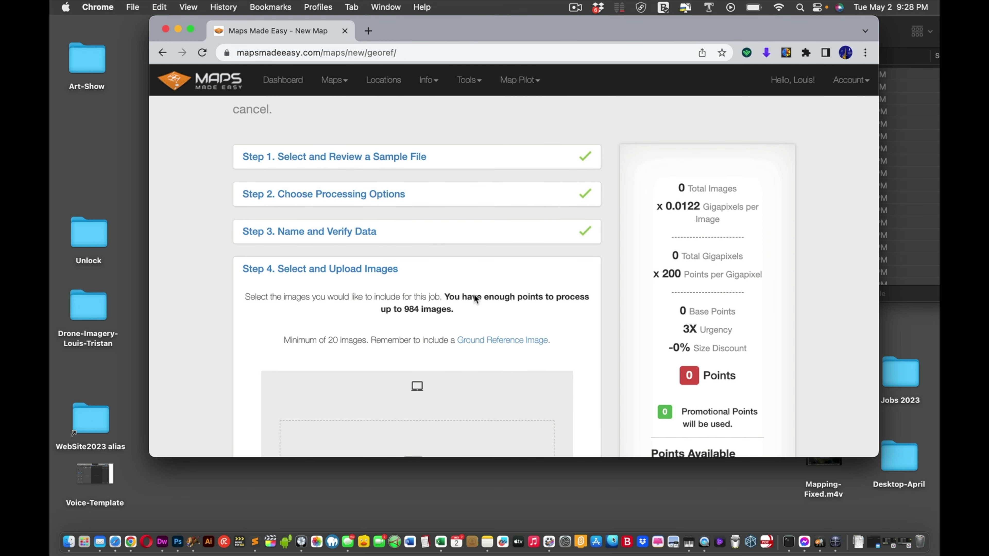
scroll(475, 298, down, 1)
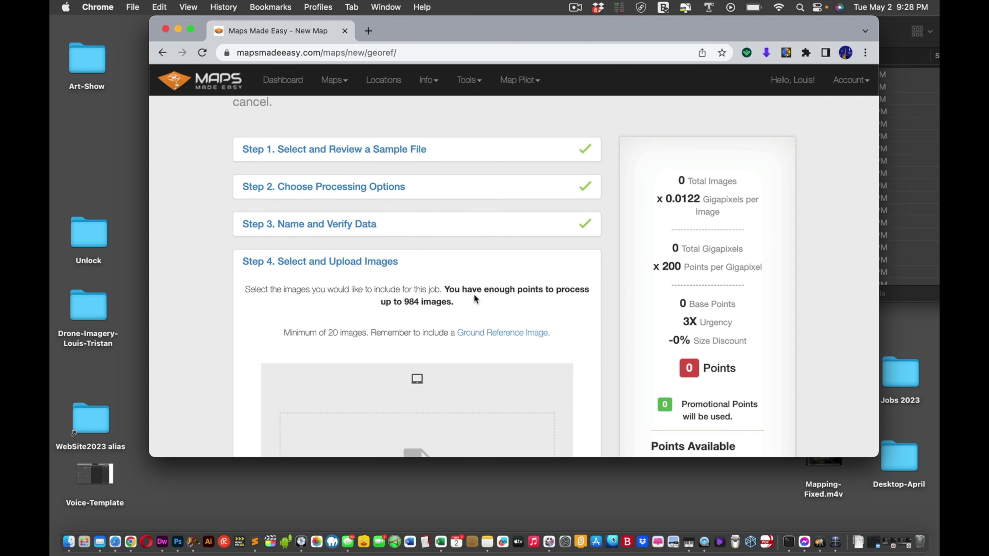
scroll(474, 299, down, 5)
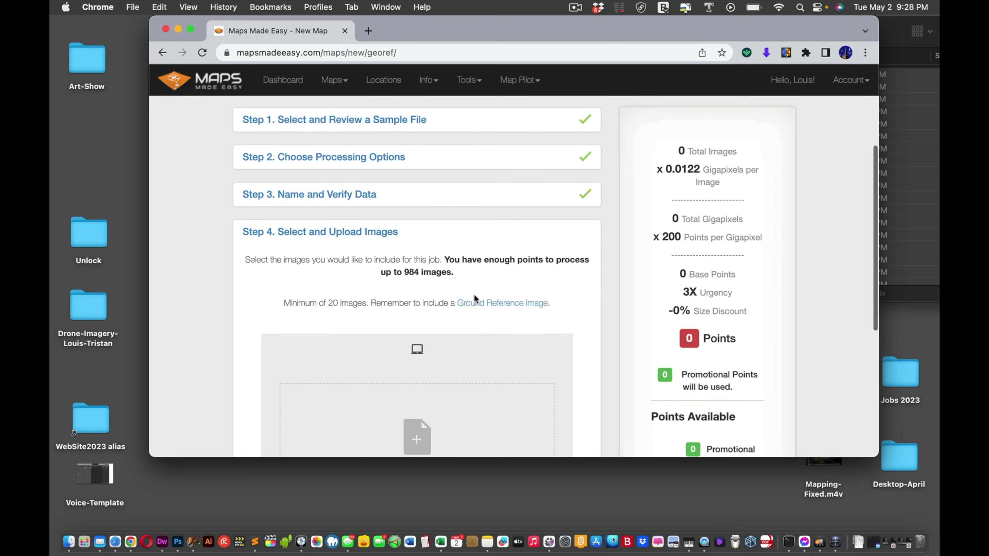
scroll(475, 299, down, 3)
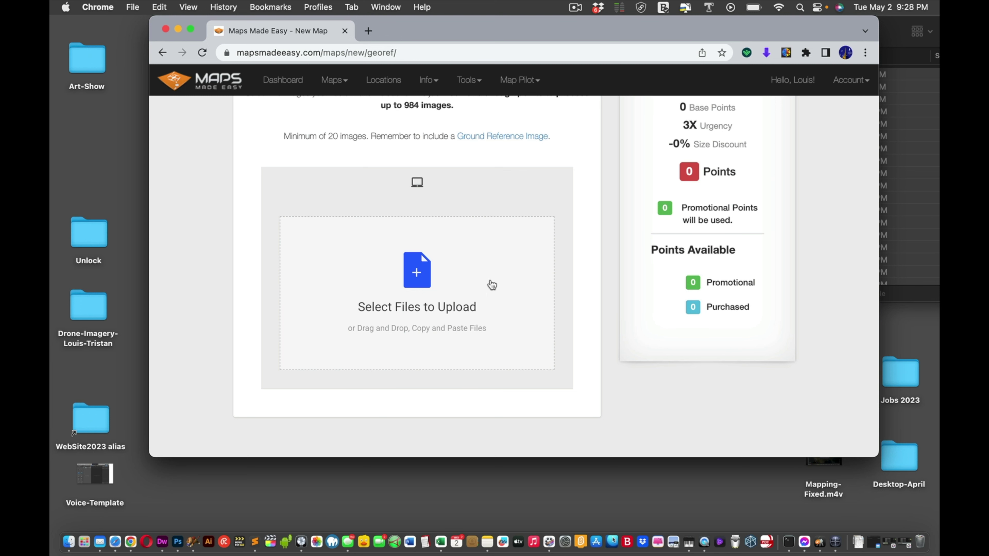
scroll(503, 270, down, 4)
scroll(504, 270, up, 15)
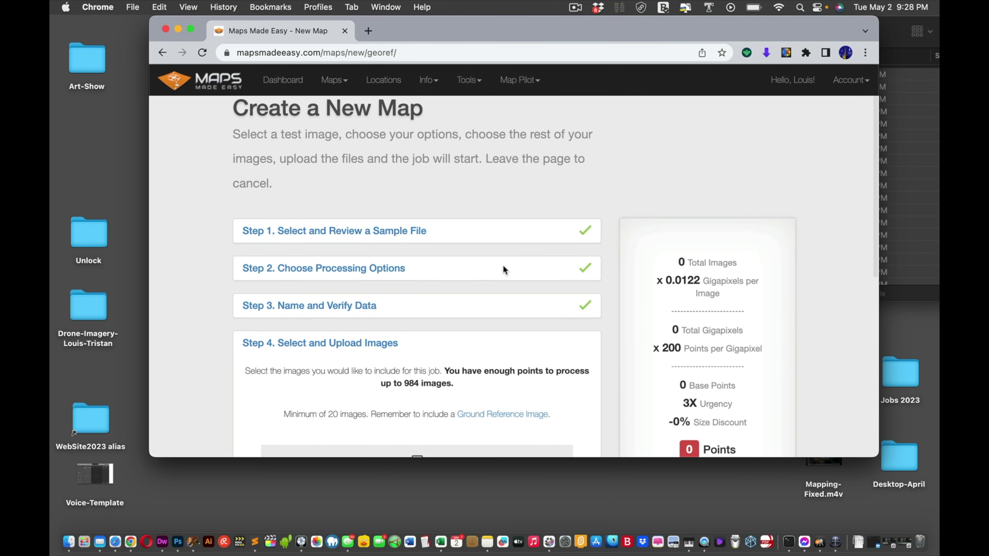
scroll(504, 269, down, 14)
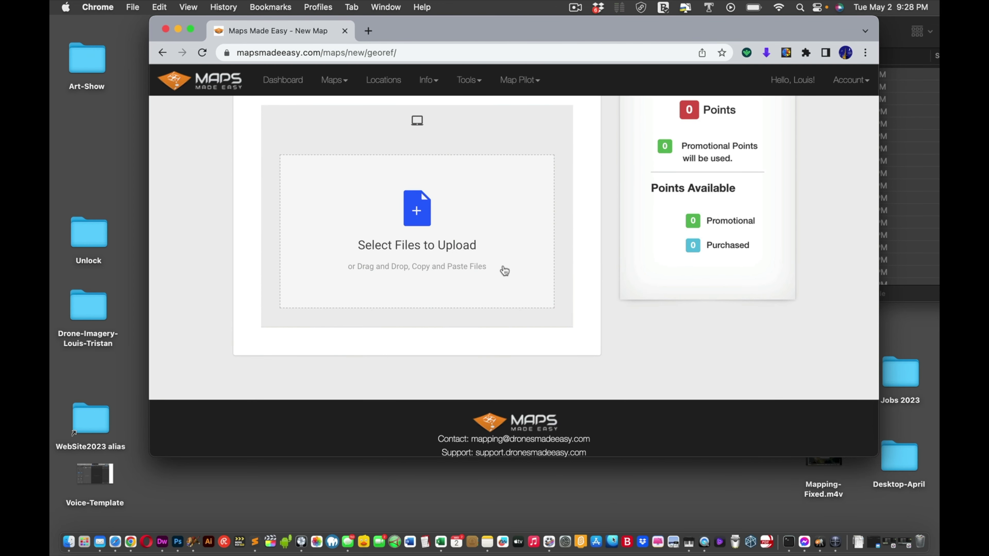
scroll(505, 271, up, 6)
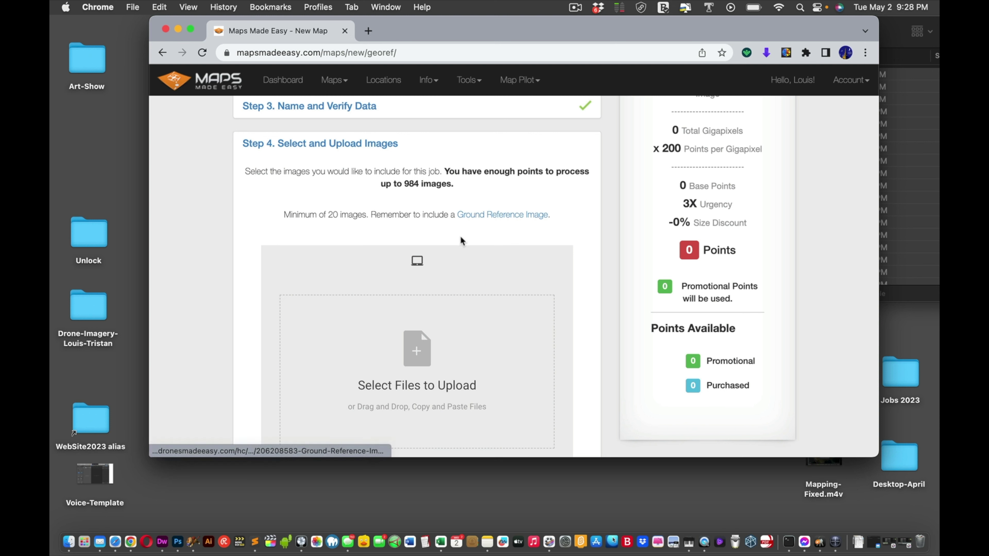
scroll(463, 303, down, 2)
scroll(420, 234, down, 5)
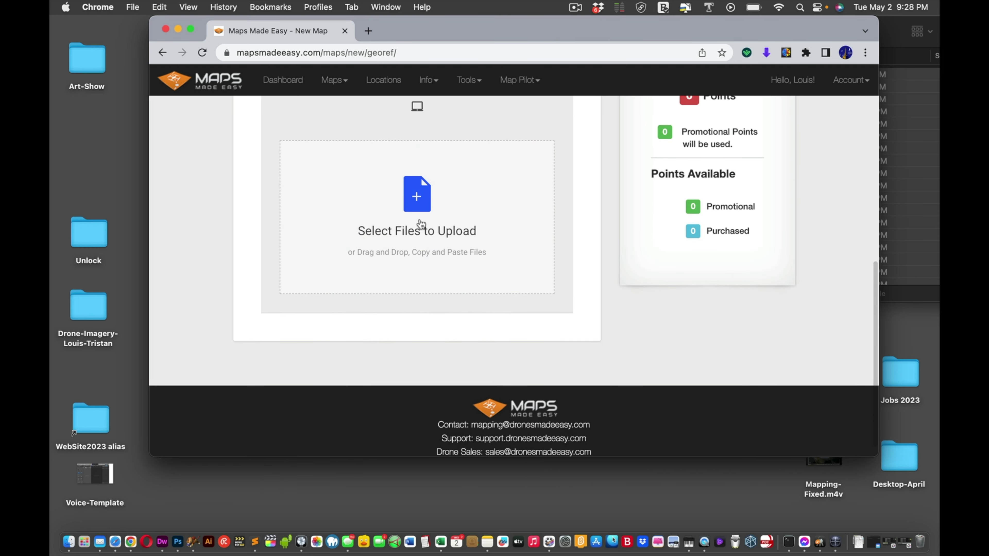
scroll(421, 225, up, 4)
scroll(421, 225, up, 5)
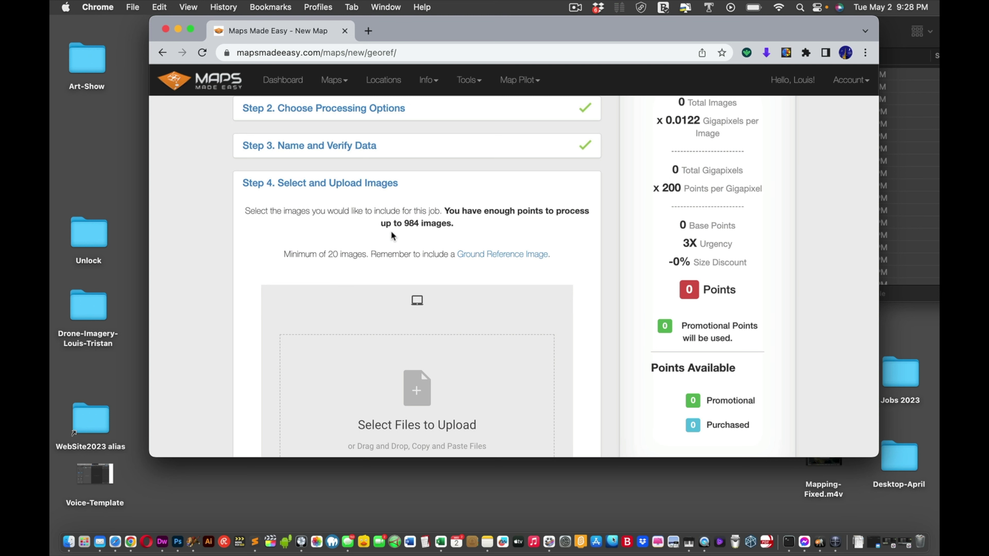
scroll(438, 254, down, 4)
scroll(439, 253, down, 6)
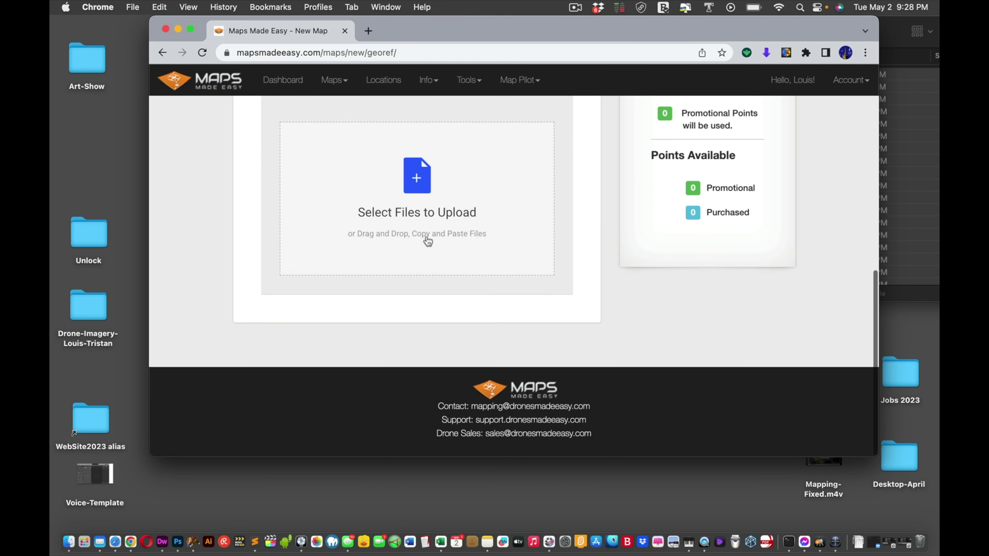
Step: Select DJI_0007.JPG through DJI_0067.JPG, all 61 images, and start uploading them
click(419, 200)
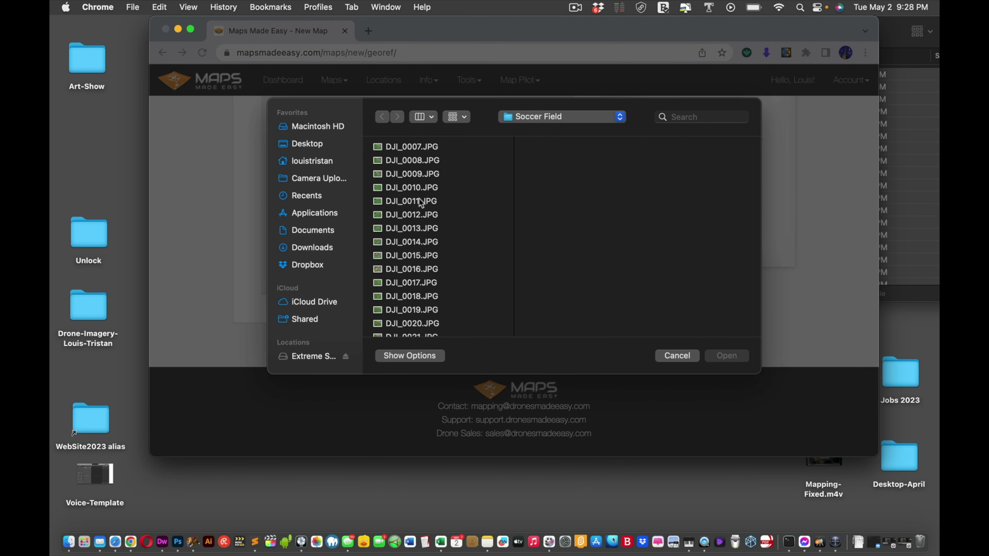
click(421, 147)
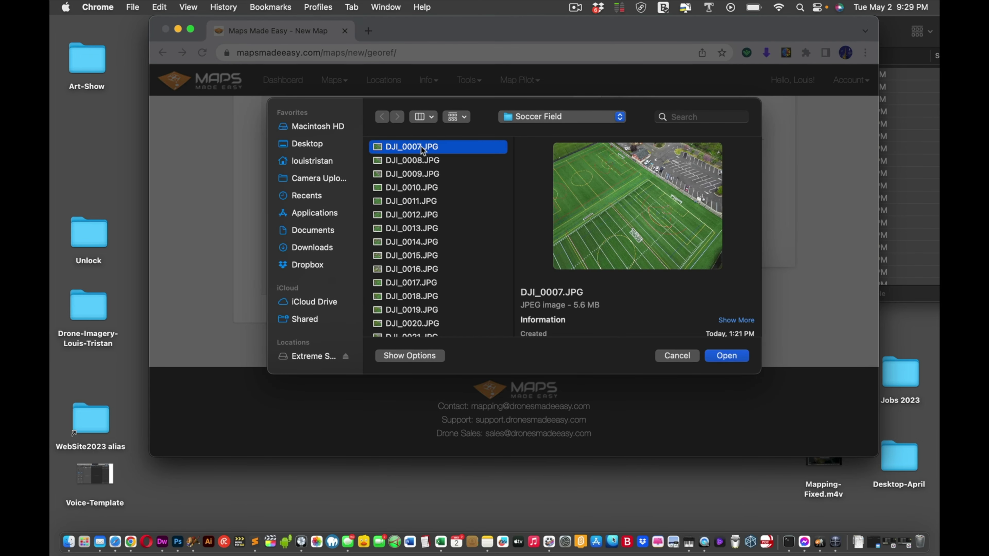
scroll(421, 146, down, 10)
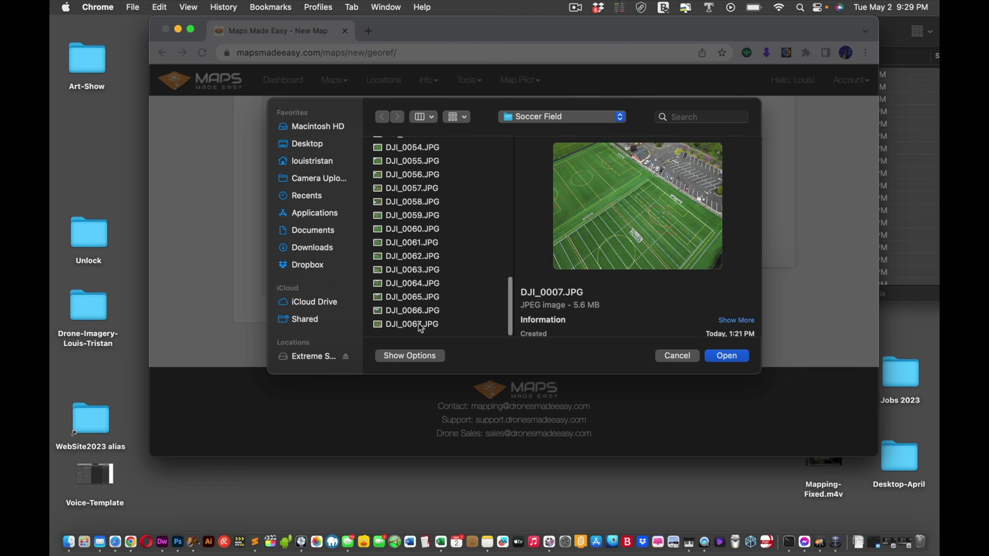
shift+click(420, 324)
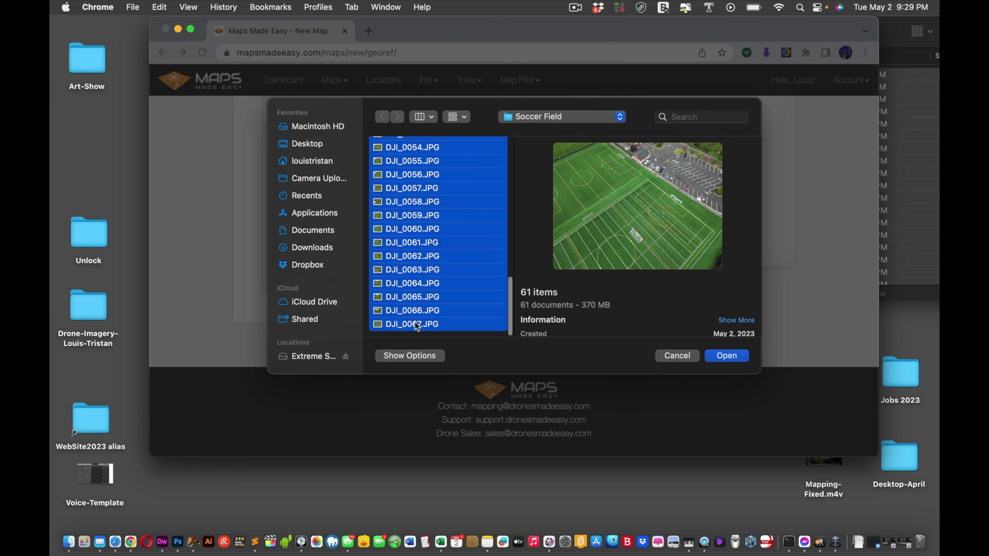
click(724, 356)
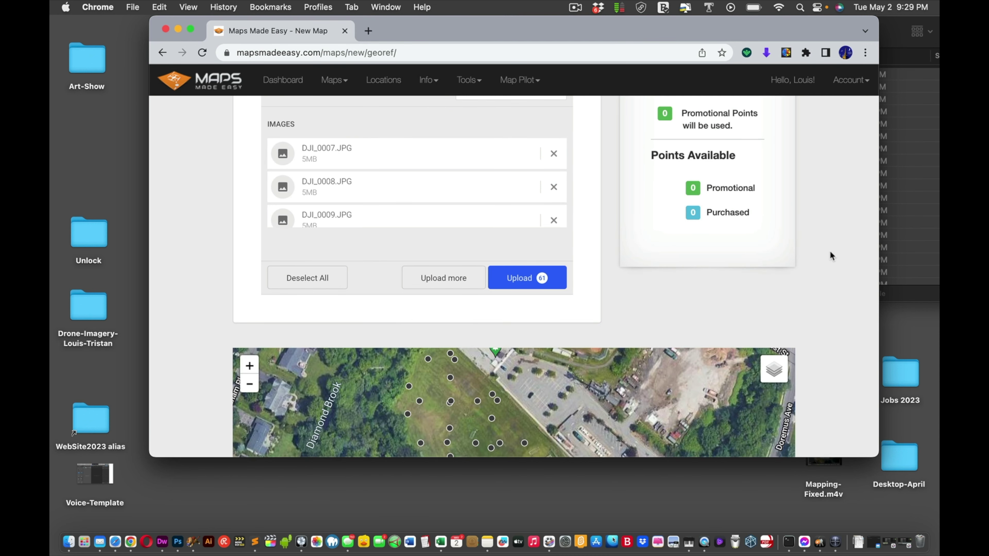
scroll(831, 256, down, 5)
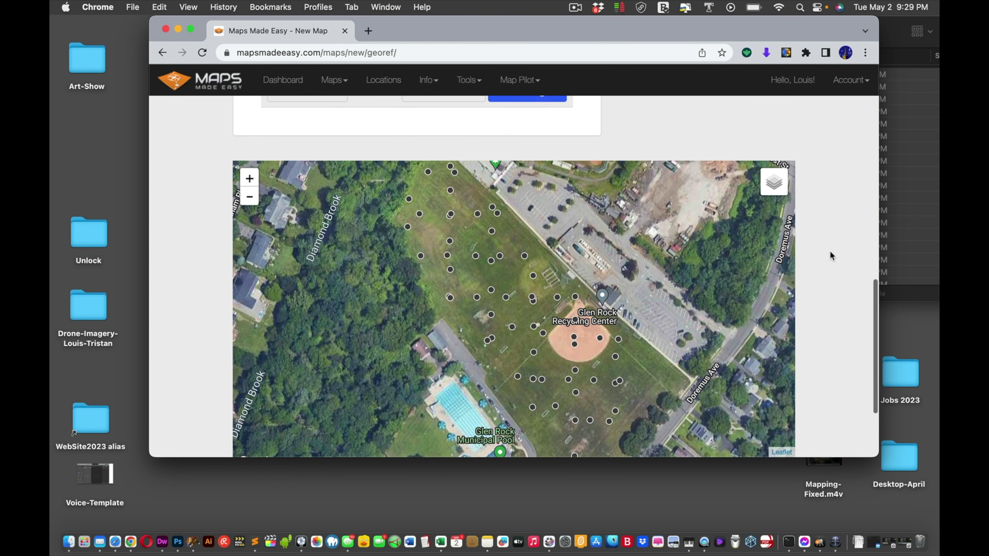
scroll(830, 255, up, 4)
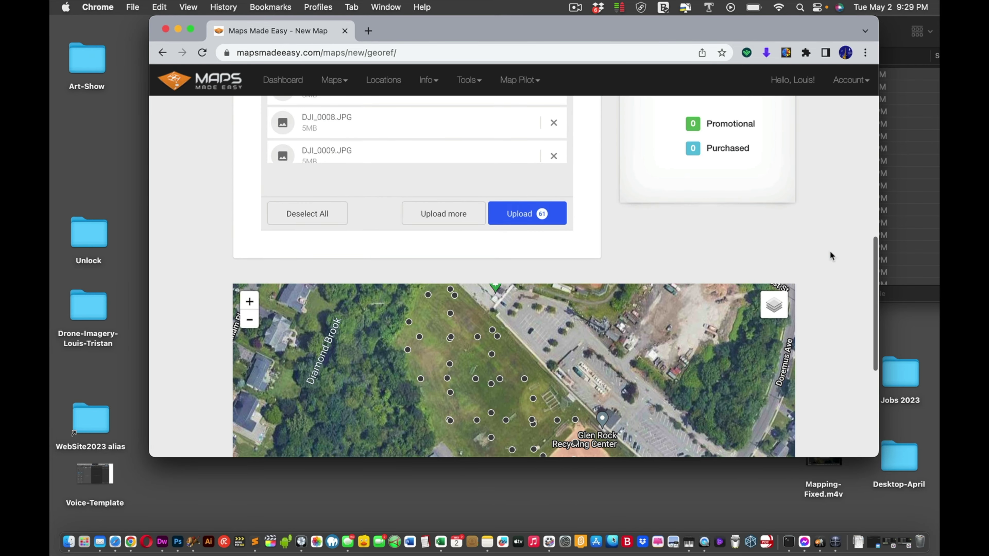
scroll(830, 253, up, 2)
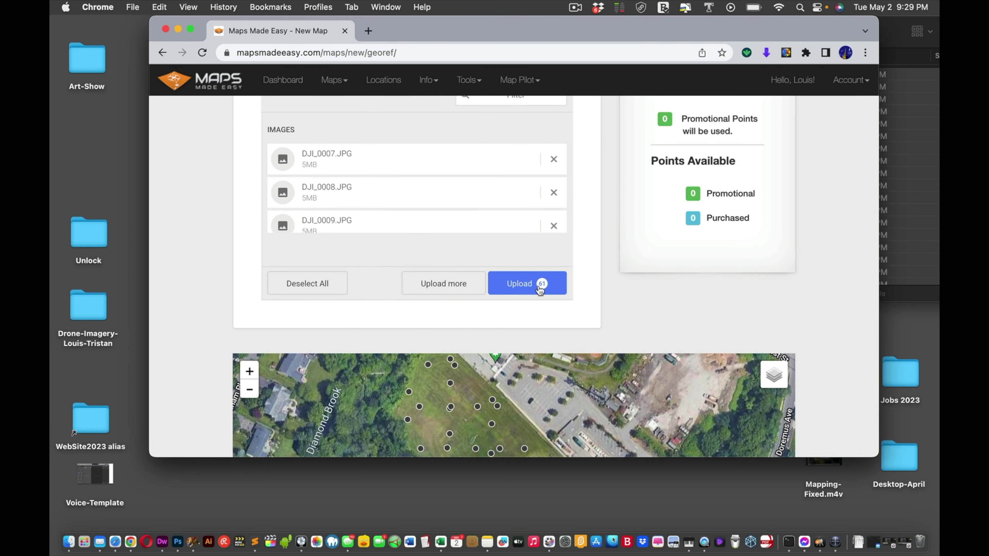
click(518, 285)
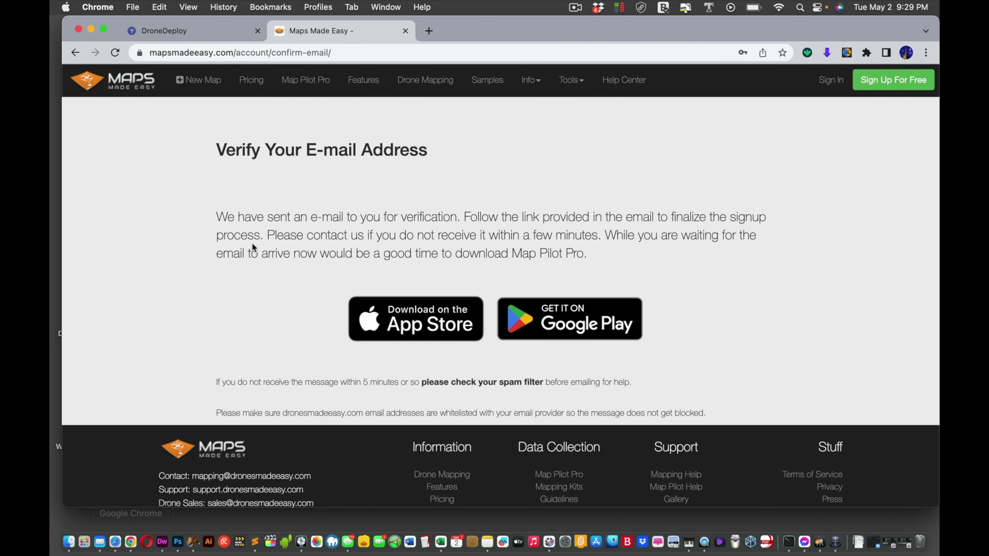
Step: Check Soccer Field Map #1 processing in DroneDeploy, then go back to the Maps Made Easy window
click(215, 29)
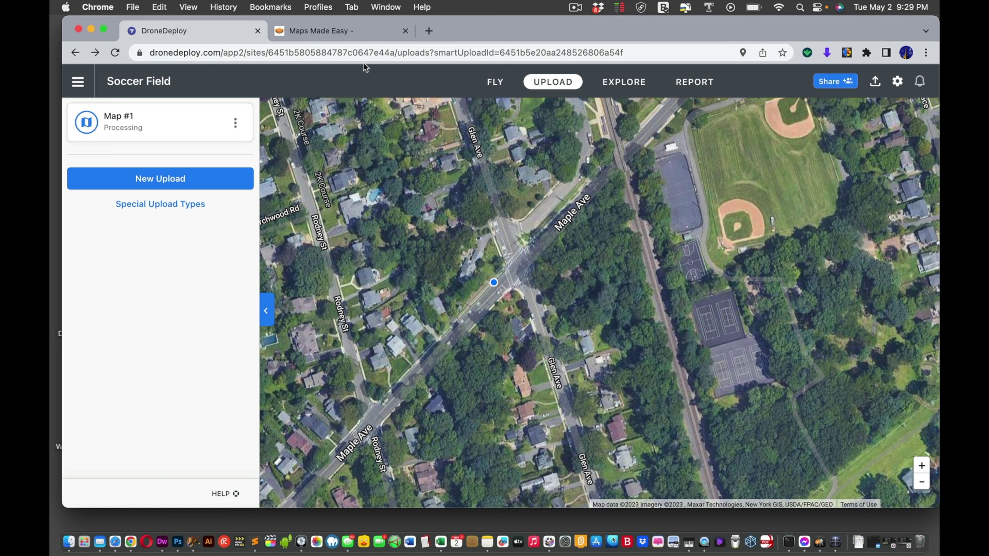
click(131, 542)
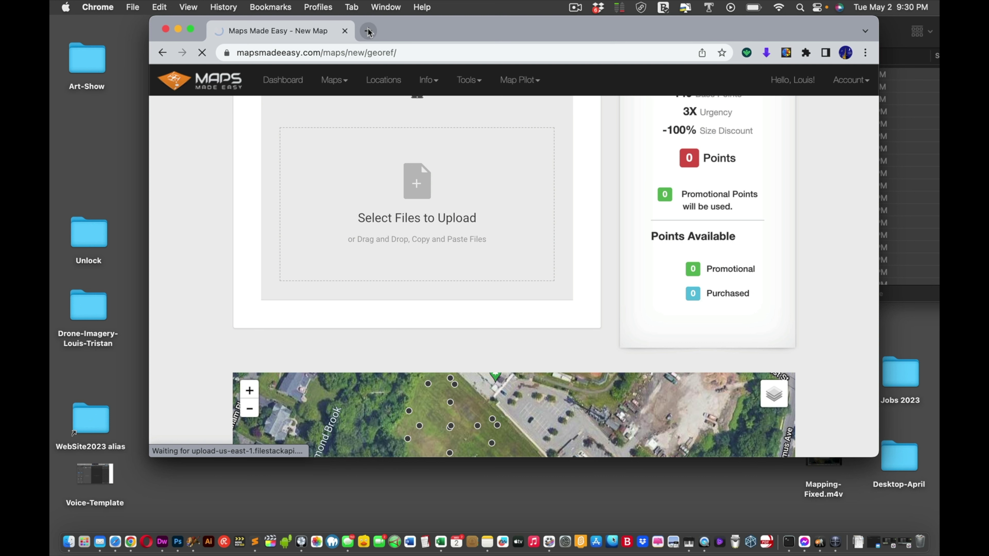
Step: Let the upload finish until the Soccer Field Map Detail page shows Pending
scroll(505, 174, down, 10)
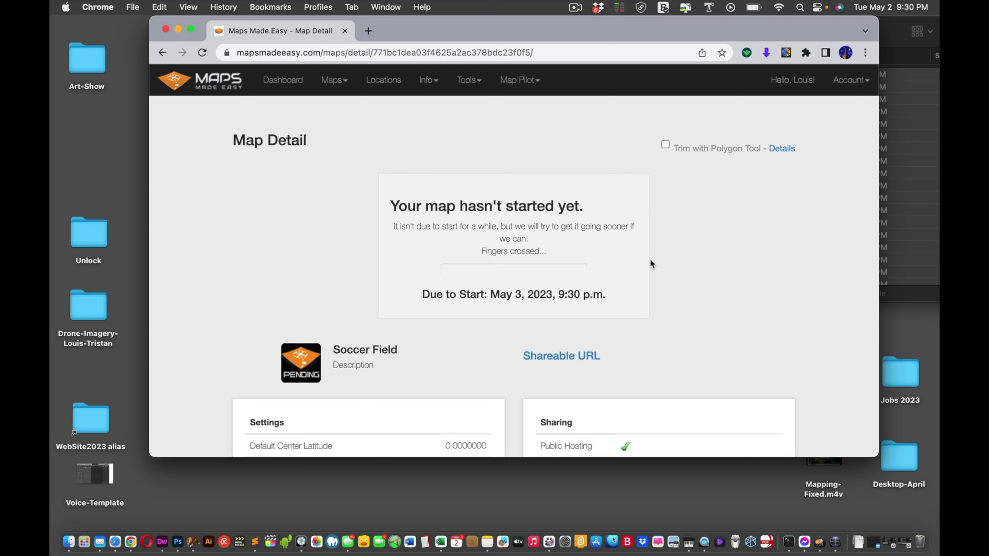
Step: Scroll through the Soccer Field Map Detail page and back up to the 'hasn't started yet' panel
scroll(623, 264, down, 3)
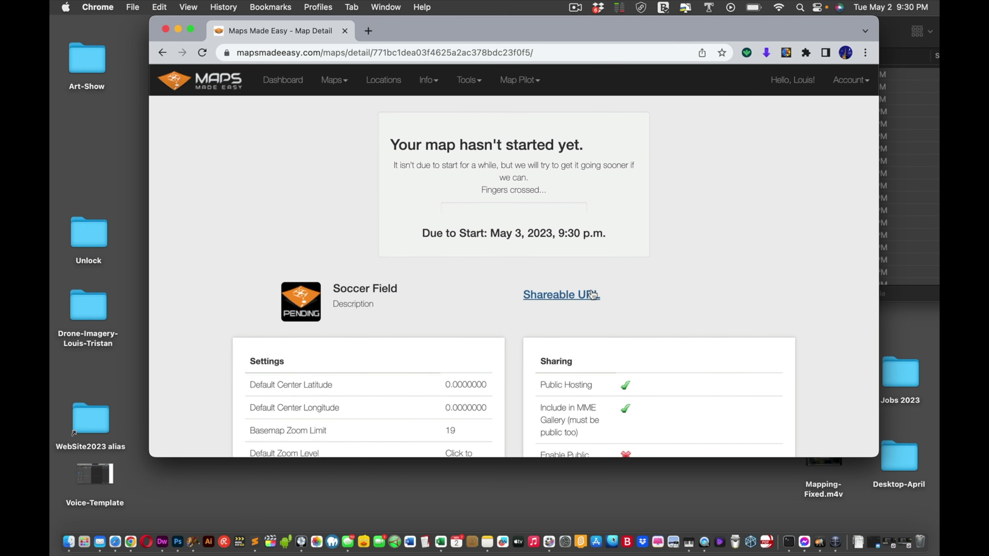
scroll(714, 258, down, 5)
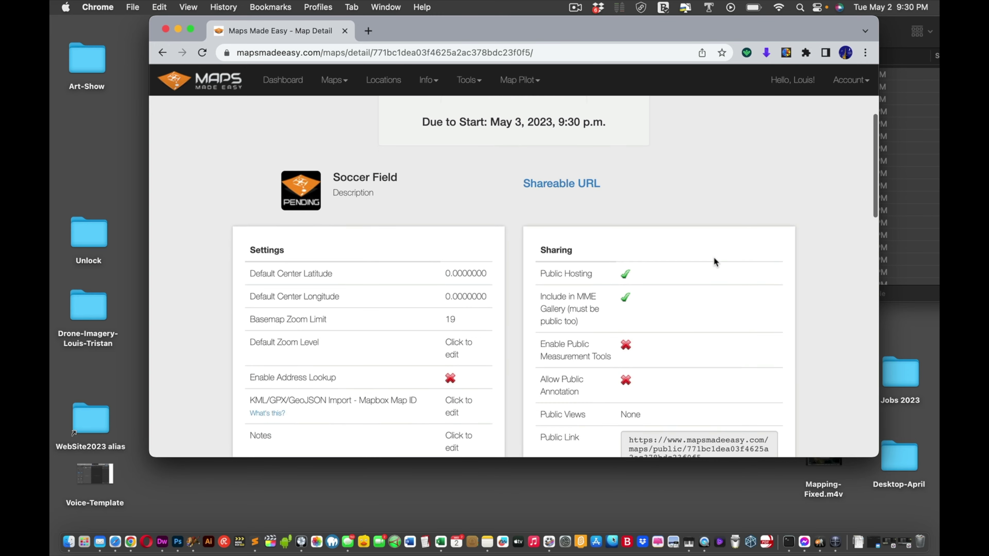
scroll(714, 257, down, 3)
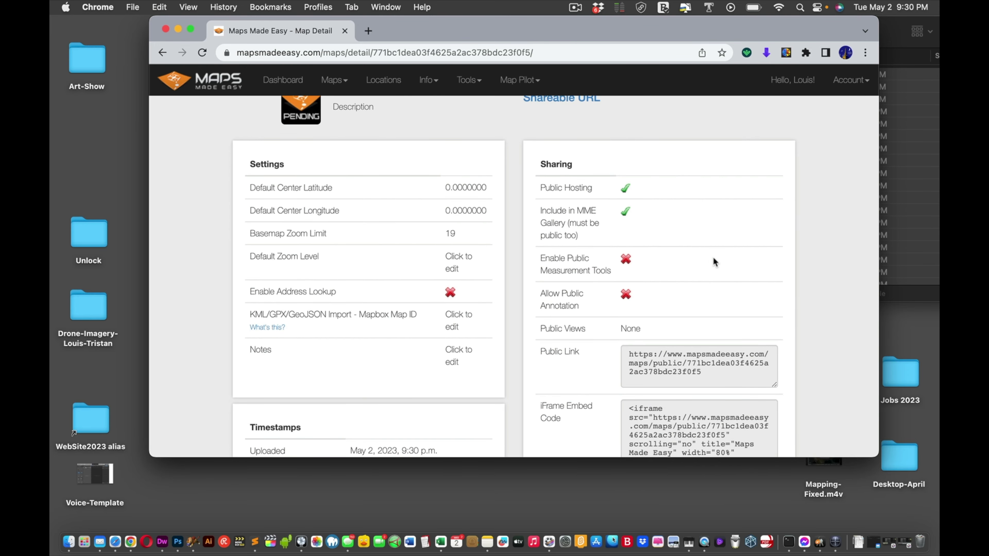
scroll(747, 257, down, 7)
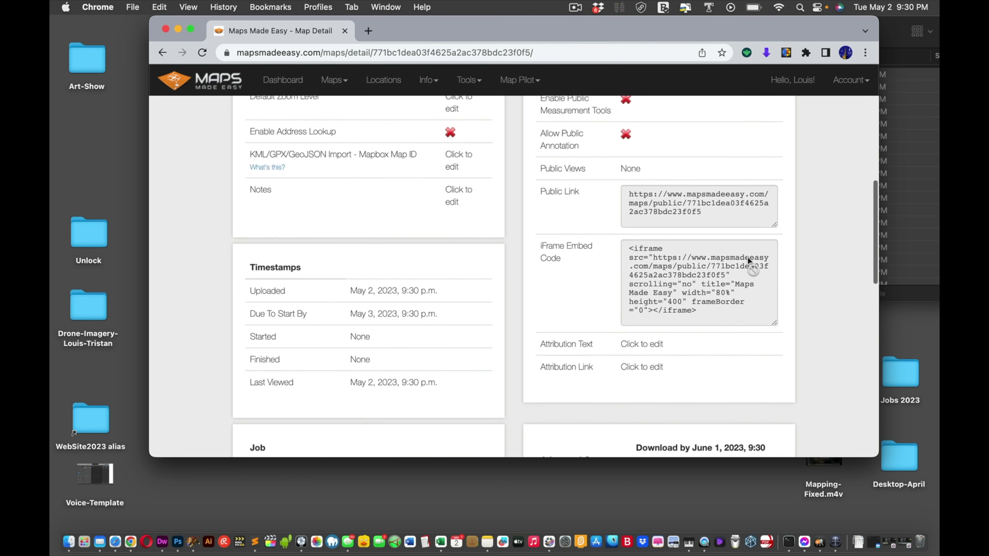
scroll(748, 260, down, 7)
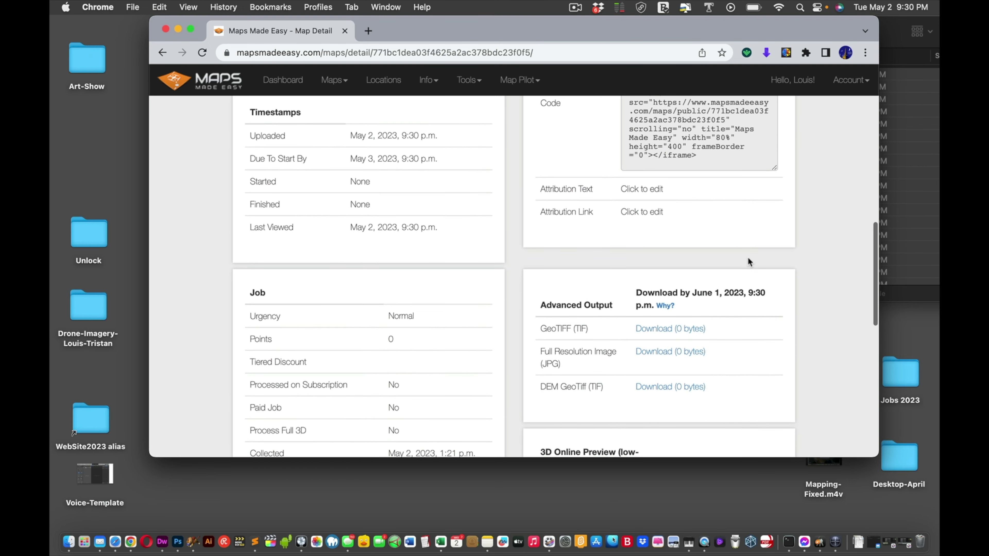
scroll(748, 260, down, 6)
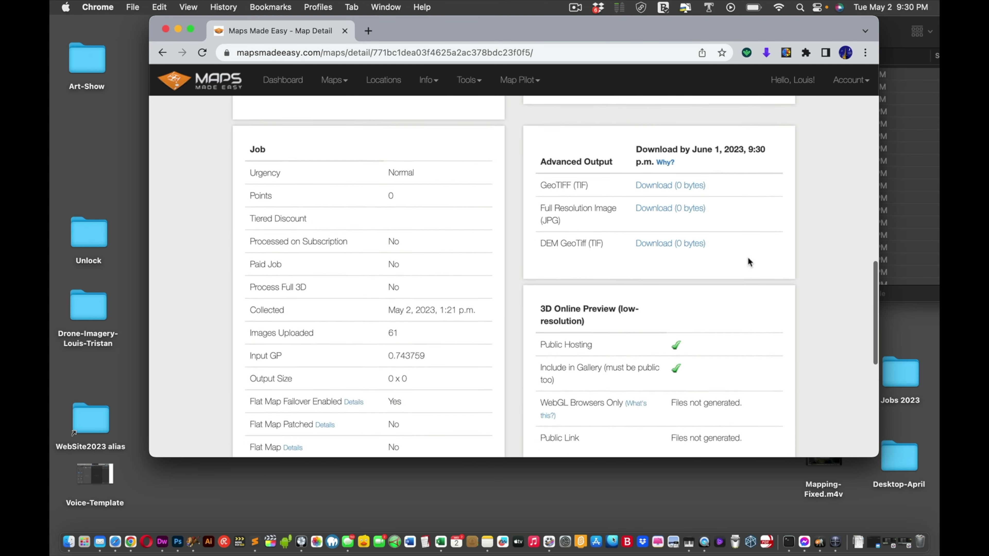
scroll(749, 259, down, 9)
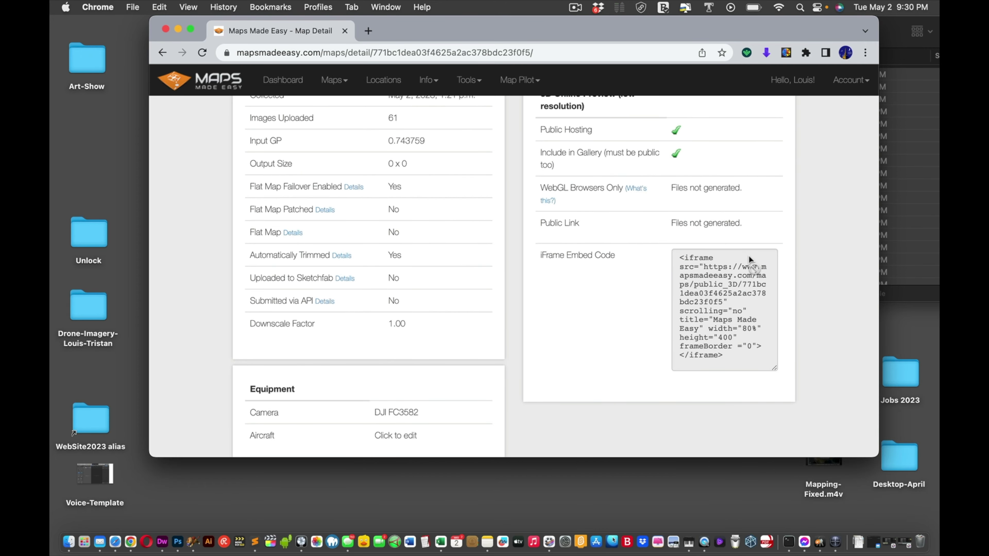
scroll(749, 257, down, 3)
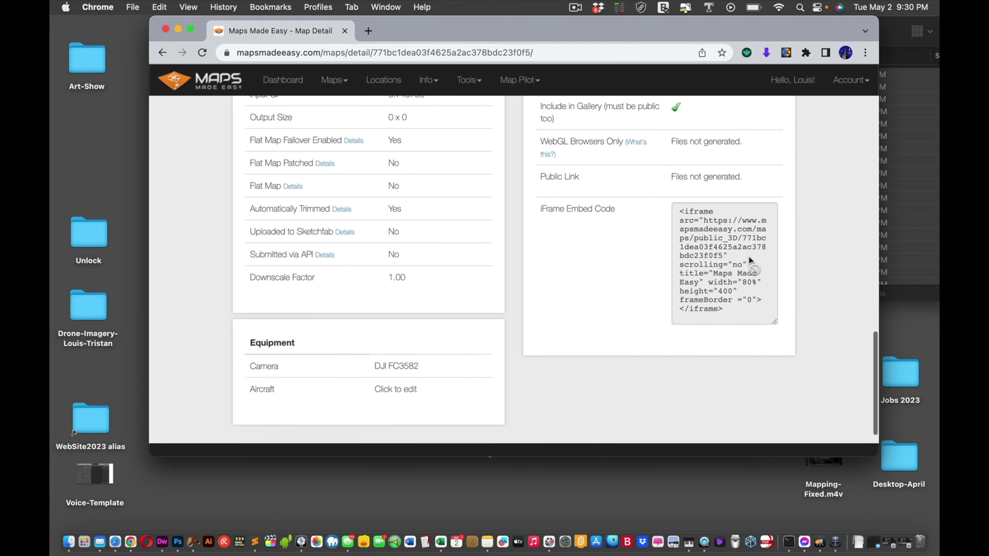
scroll(750, 260, up, 10)
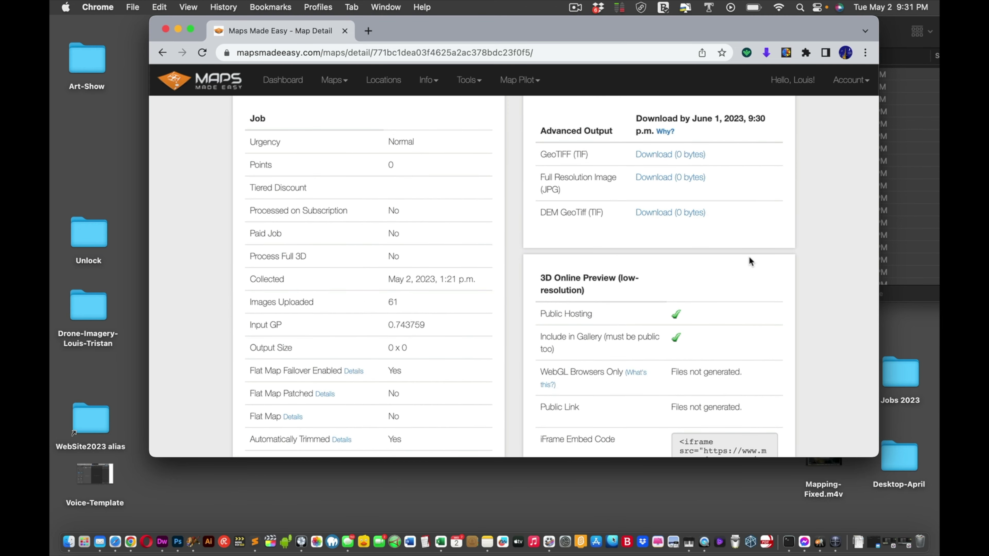
scroll(749, 260, up, 7)
scroll(749, 260, up, 20)
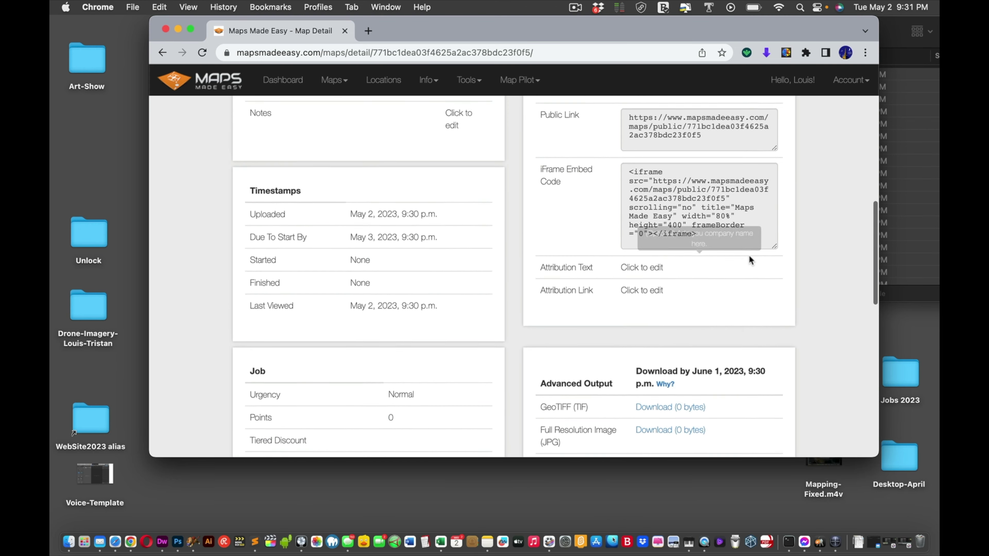
scroll(749, 257, up, 4)
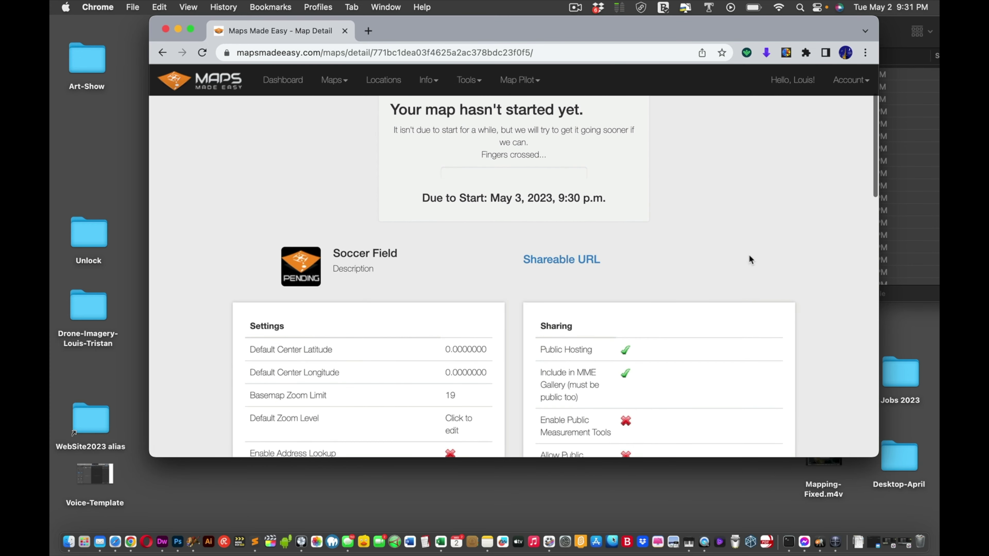
scroll(748, 259, up, 2)
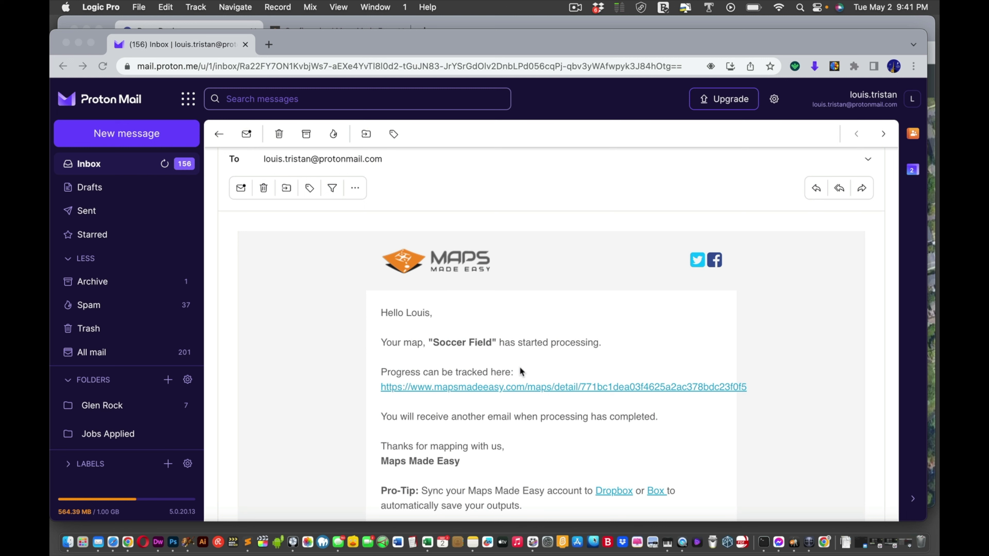
Step: Follow the email's progress link to the processing Soccer Field page, then shift it down to reveal DroneDeploy
click(528, 328)
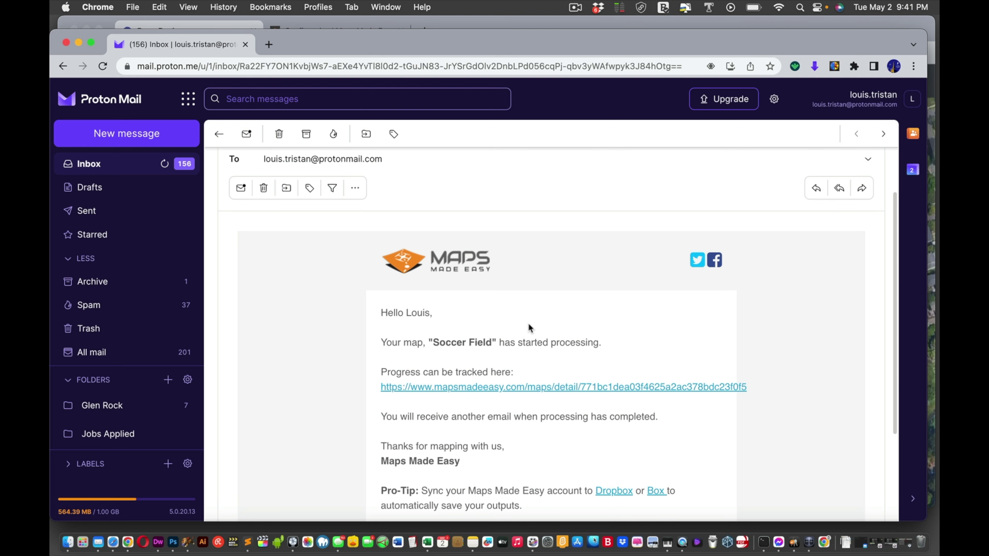
click(516, 390)
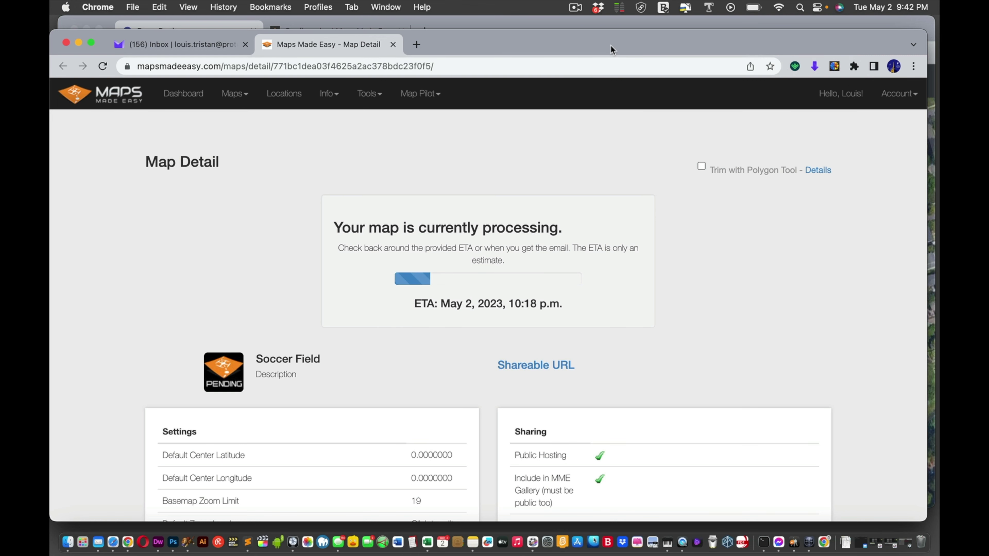
drag(608, 53, 618, 88)
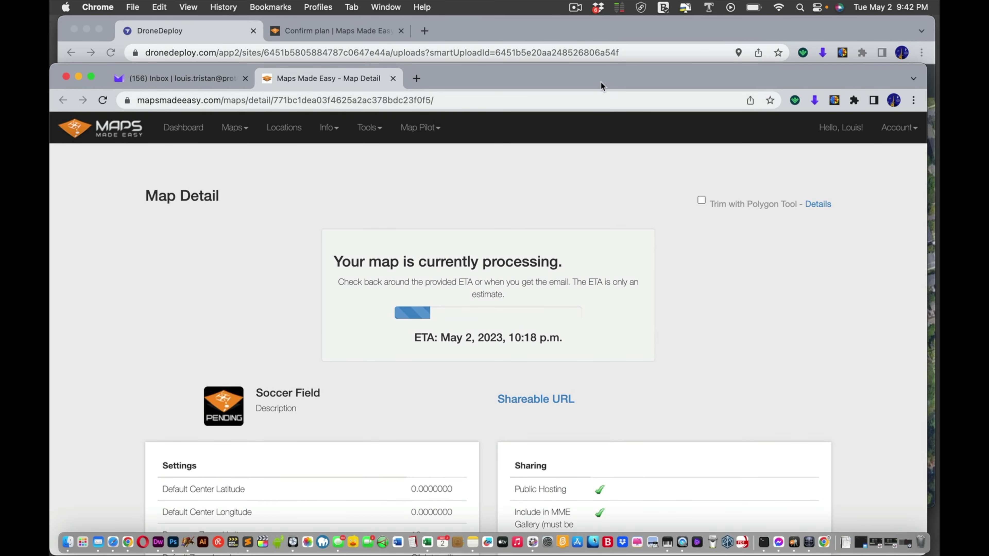
Step: Bring DroneDeploy forward and reload its Soccer Field uploads page to check Map #1 status
click(589, 35)
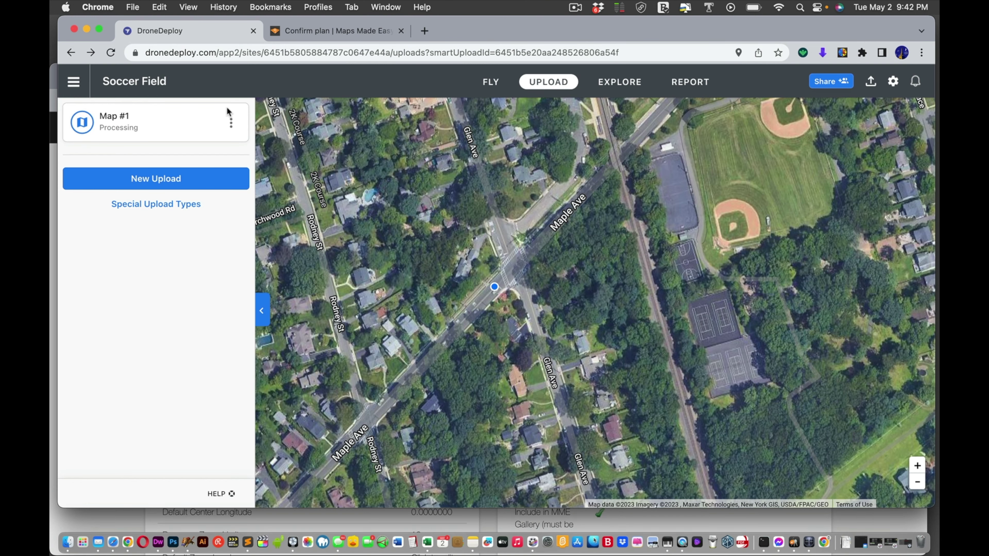
key(super+r)
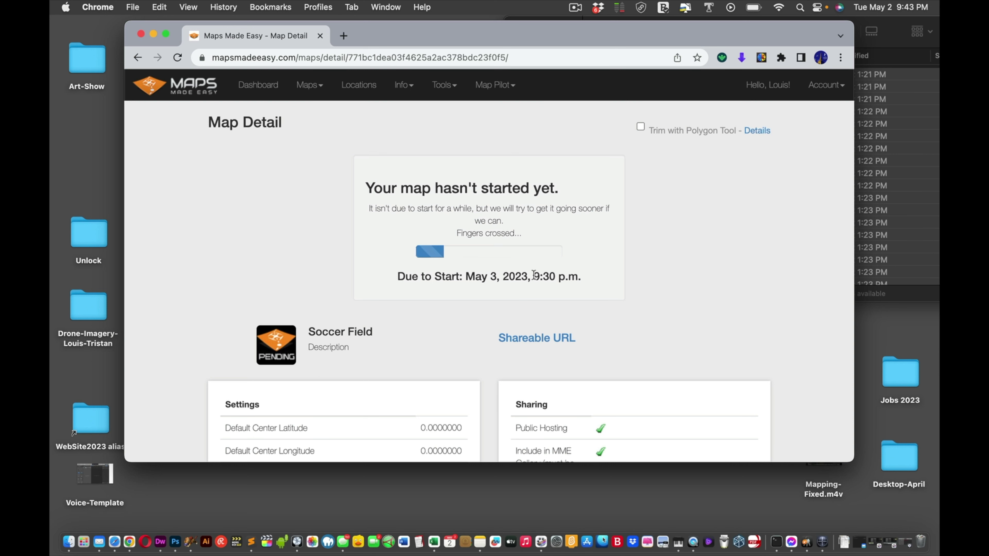
Step: Open the Map Trimming help article and read through it and its comments
drag(532, 277, 562, 278)
click(764, 131)
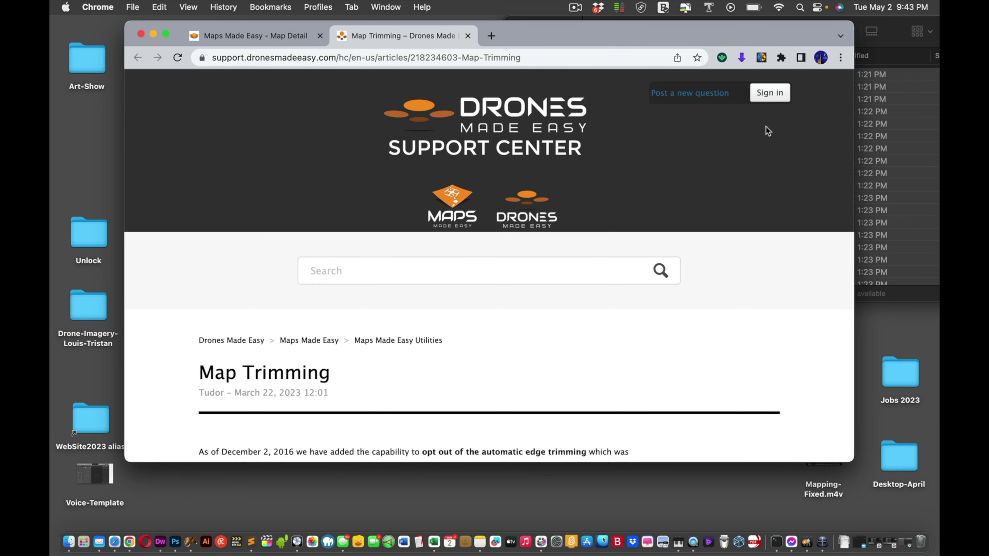
scroll(700, 204, down, 7)
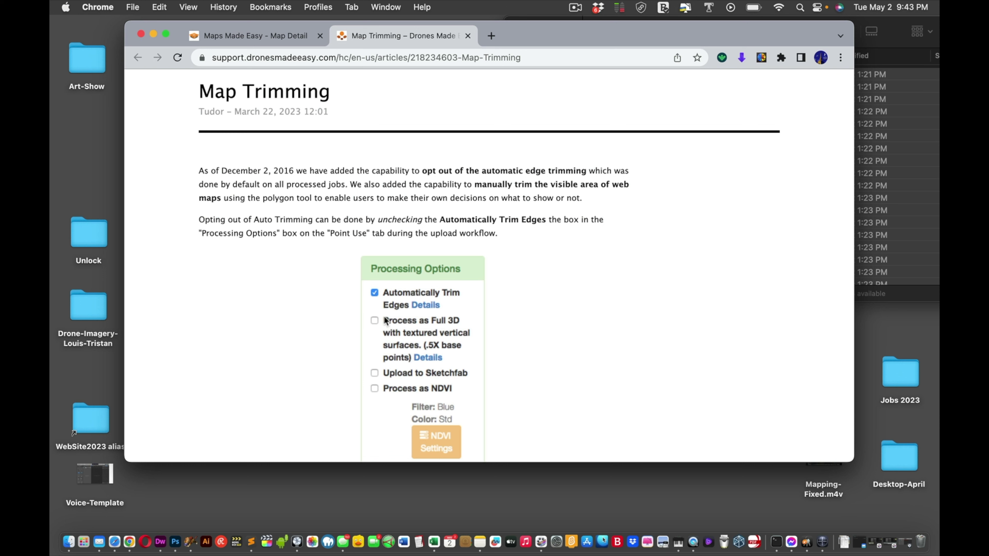
scroll(492, 317, down, 1)
scroll(493, 316, down, 5)
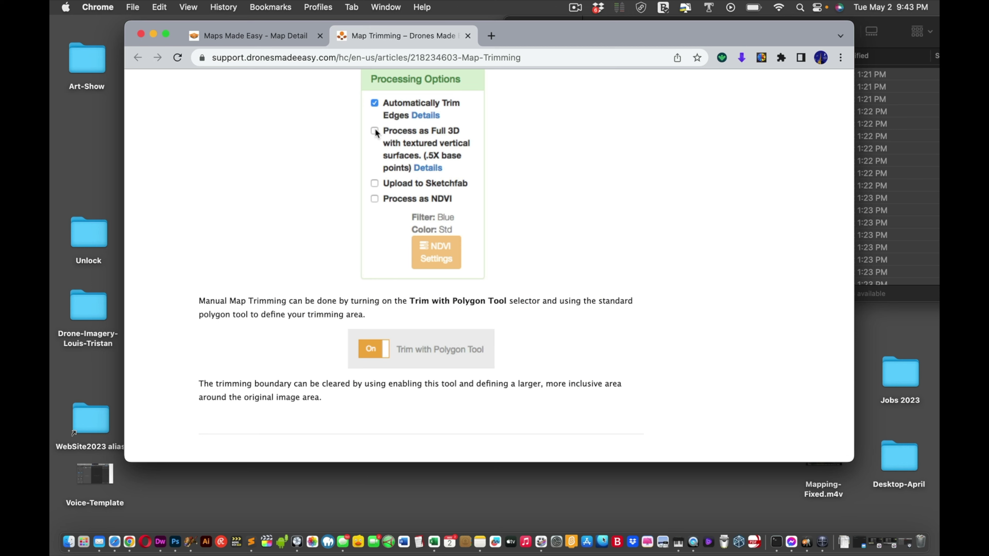
scroll(292, 254, down, 15)
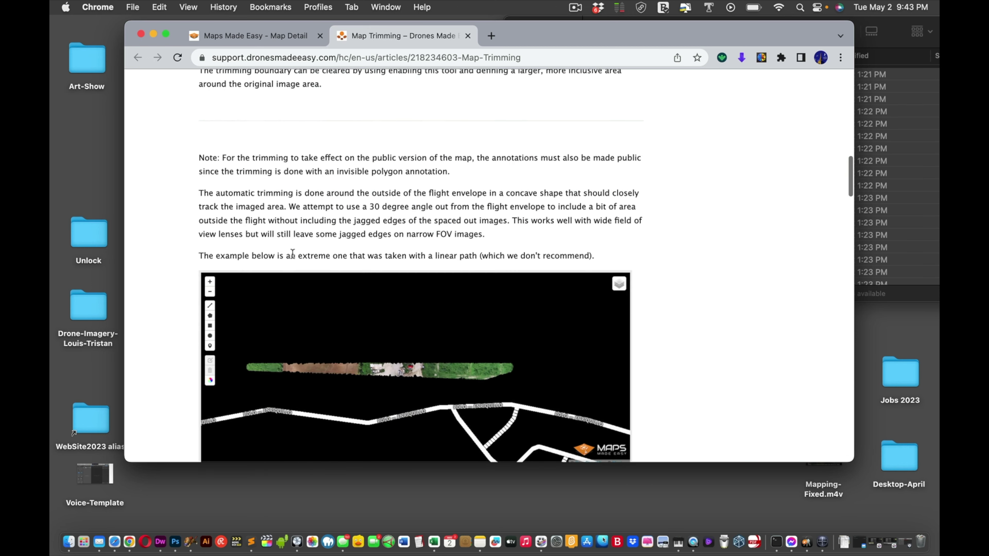
scroll(293, 255, down, 12)
scroll(292, 257, down, 15)
scroll(292, 254, down, 1)
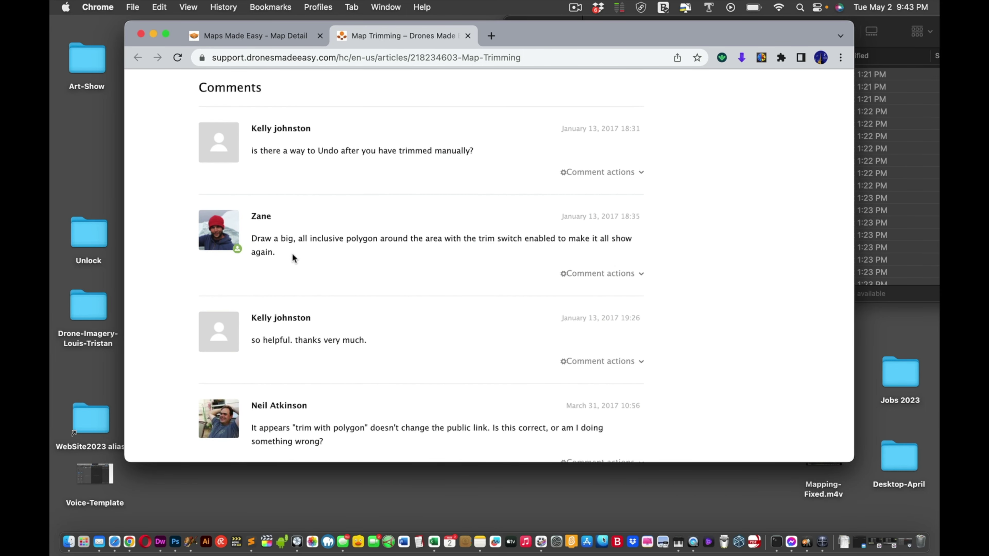
Step: Scroll back up and return to the Soccer Field map detail
scroll(293, 258, up, 20)
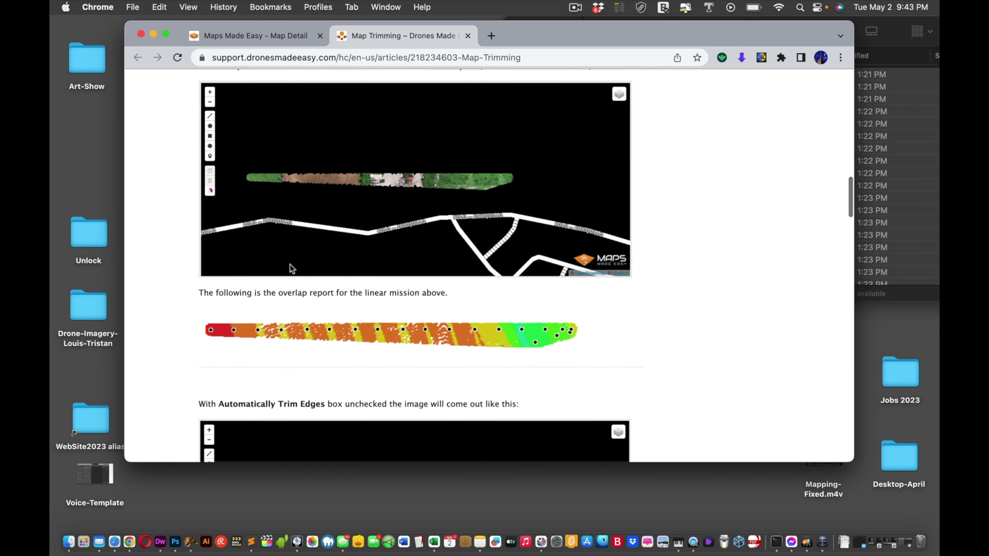
scroll(289, 266, up, 15)
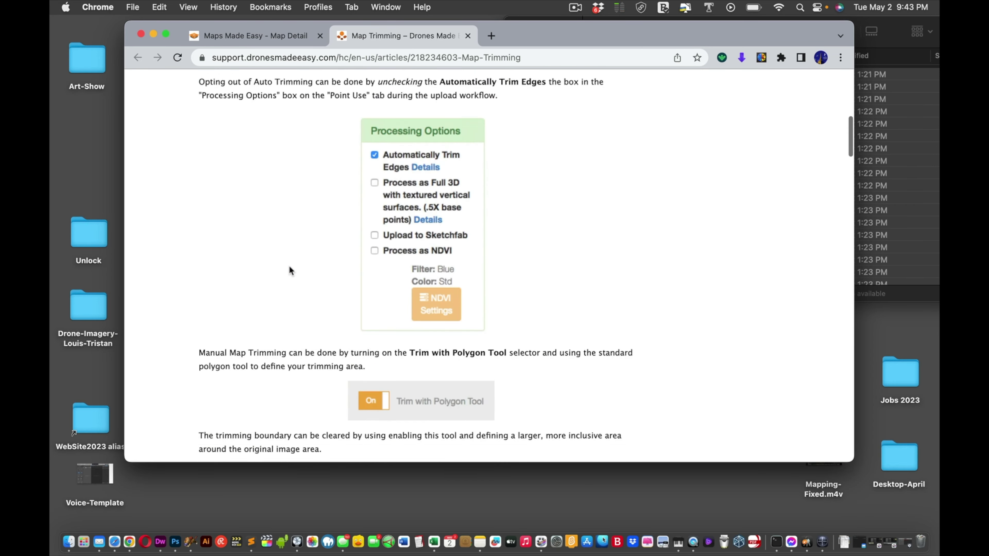
click(241, 36)
Step: Reload the Soccer Field uploads page to confirm it shows 'No pending uploads'
key(super+r)
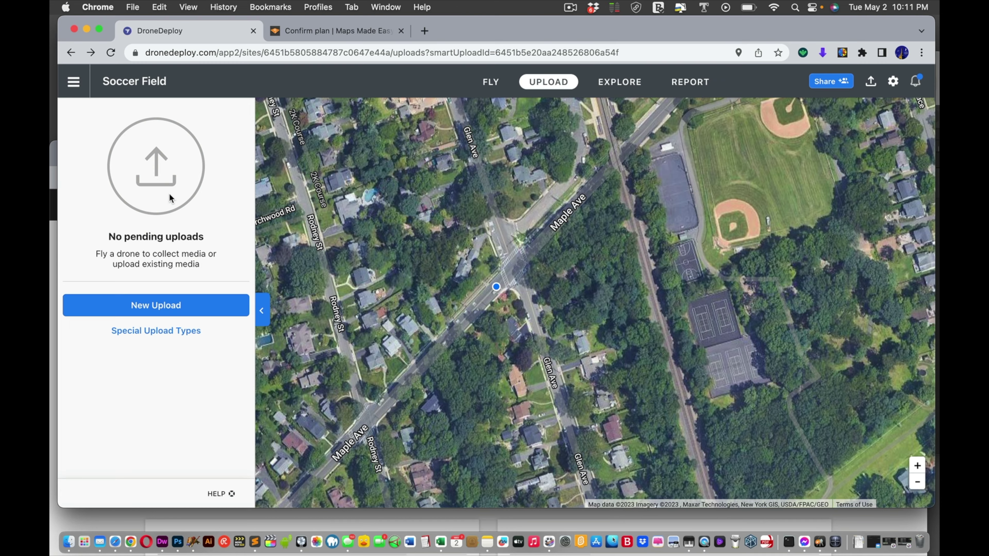
Step: Load dronedeploy.com/app2/projects in a new browser window
key(super+n)
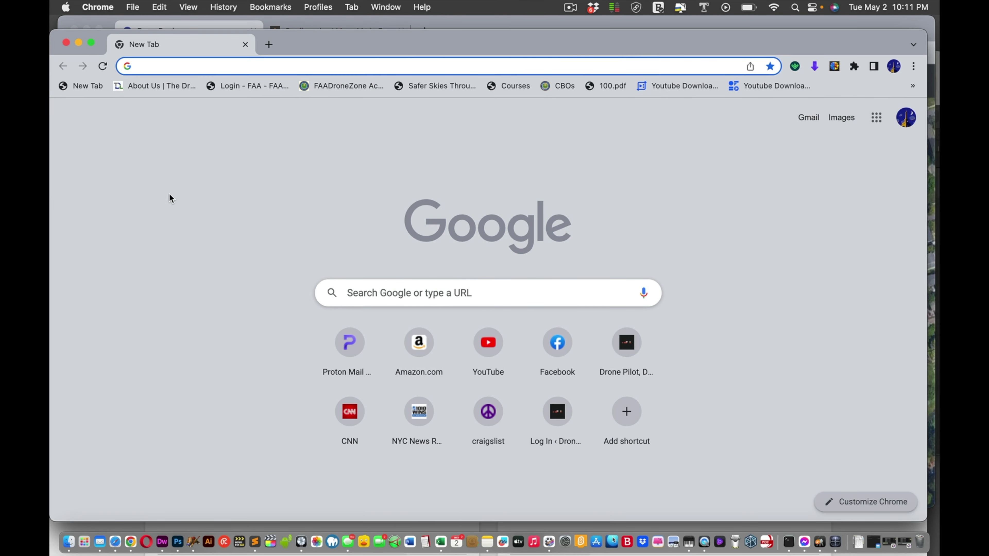
text(dro)
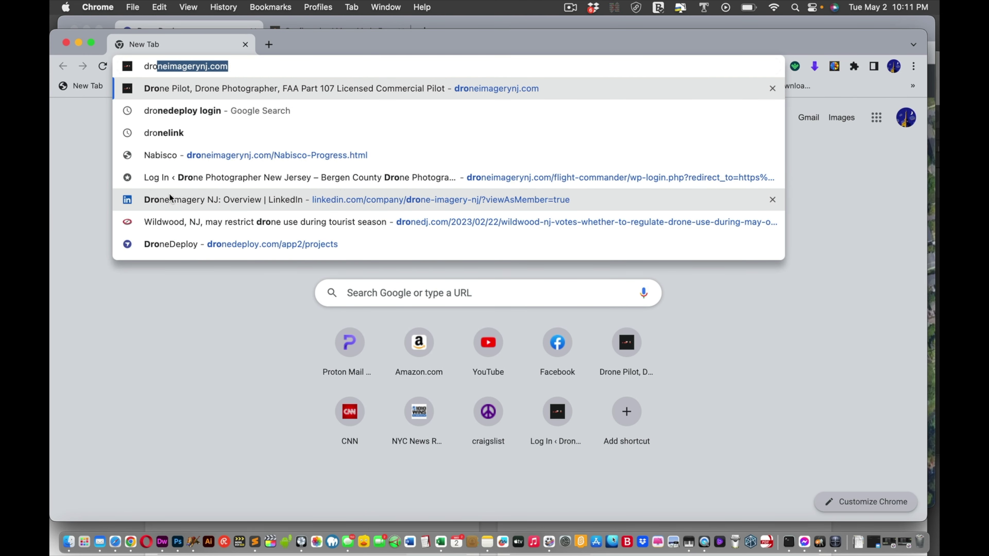
text(ne)
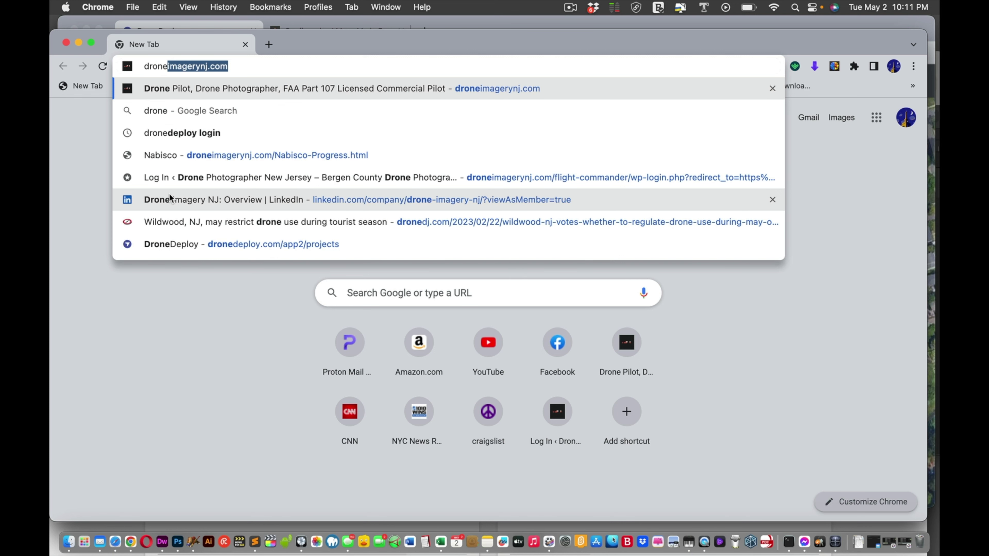
text(d)
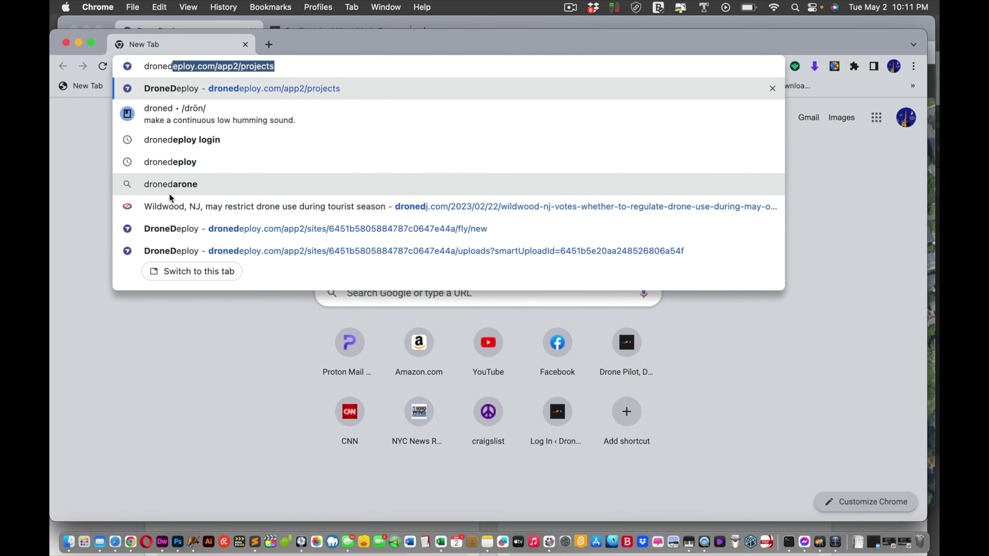
key(Return)
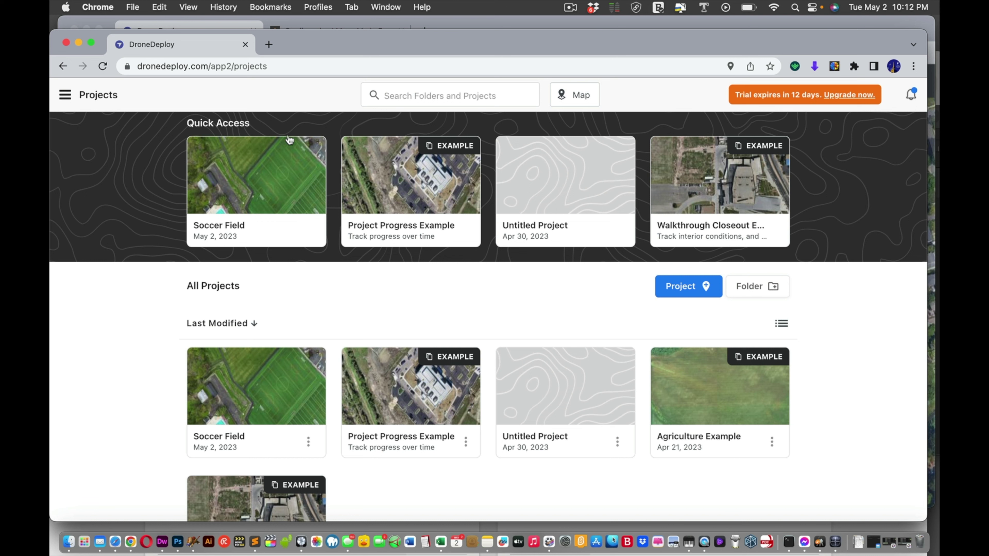
click(229, 66)
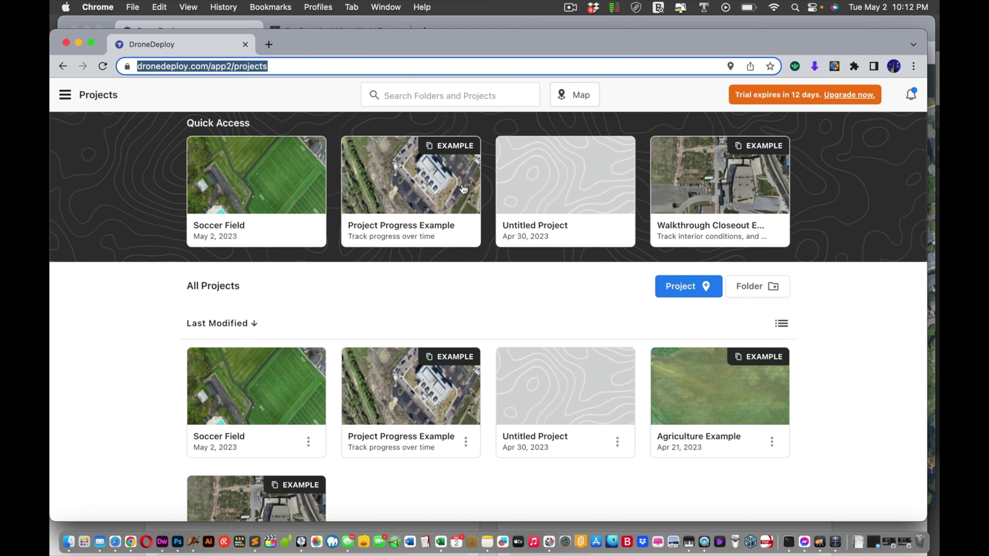
Step: Open the Soccer Field project from Quick Access and centre the soccer fields on the map
click(235, 194)
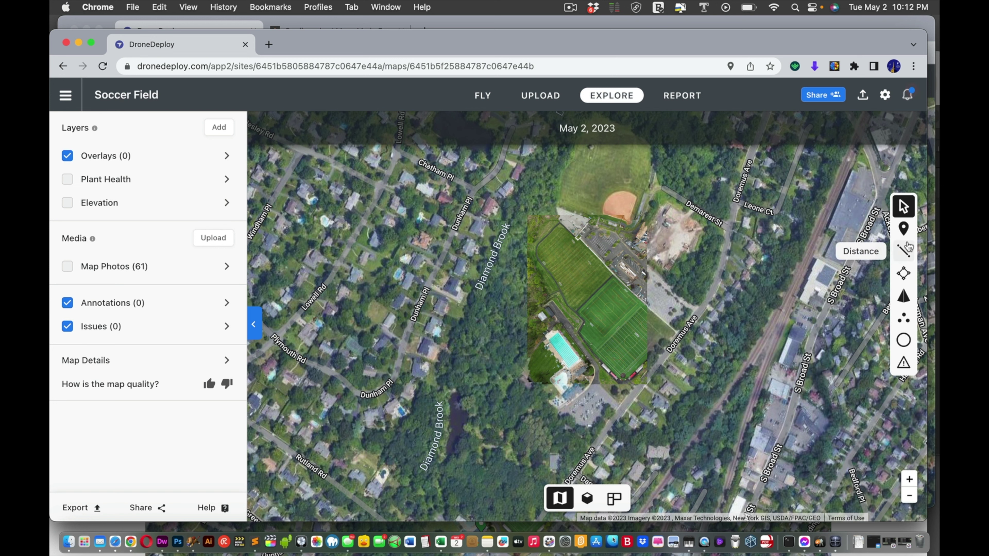
drag(642, 424, 636, 406)
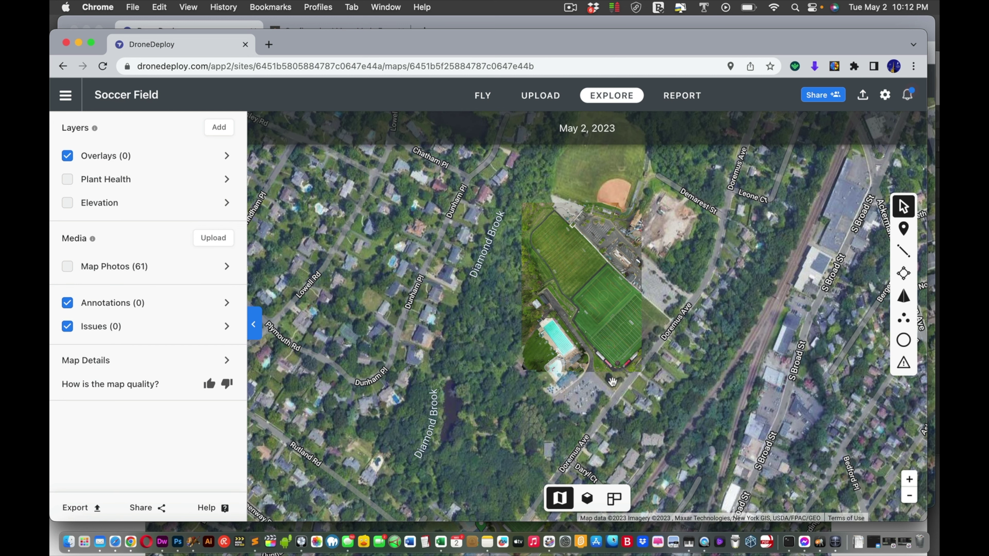
Step: Show the Model view, then tilt, orbit and zoom around the fields, pool and hillside
click(587, 499)
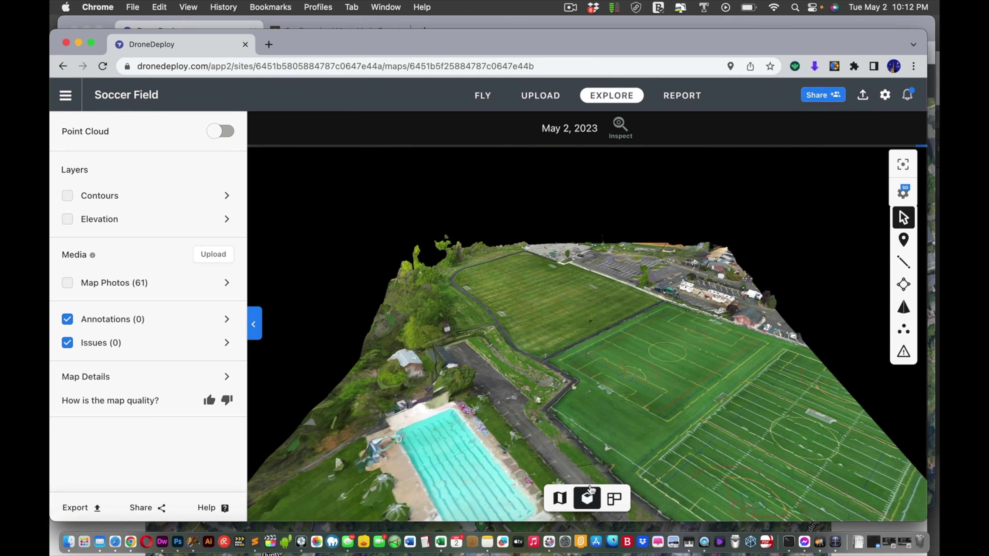
drag(605, 440, 641, 411)
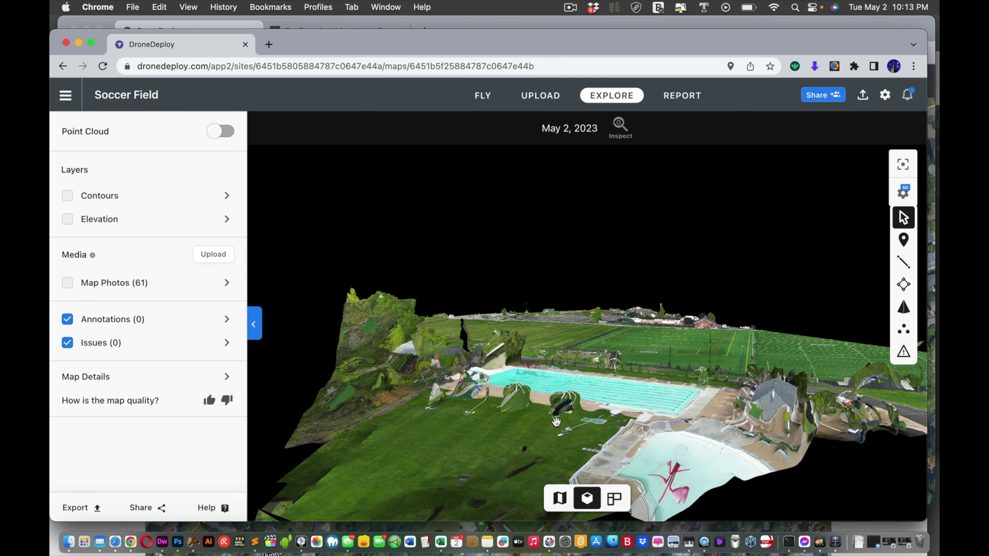
drag(556, 423, 592, 415)
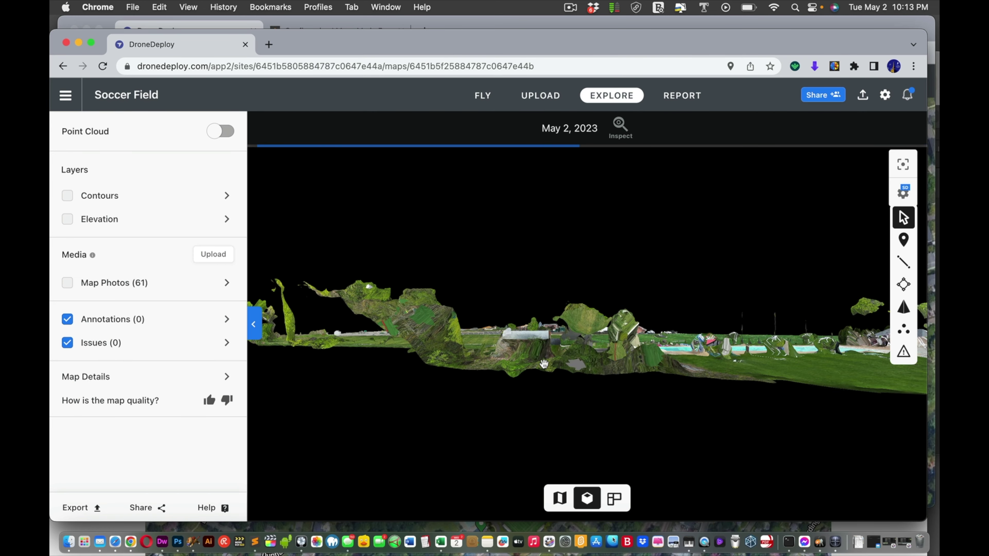
drag(536, 349, 602, 377)
scroll(622, 388, up, 3)
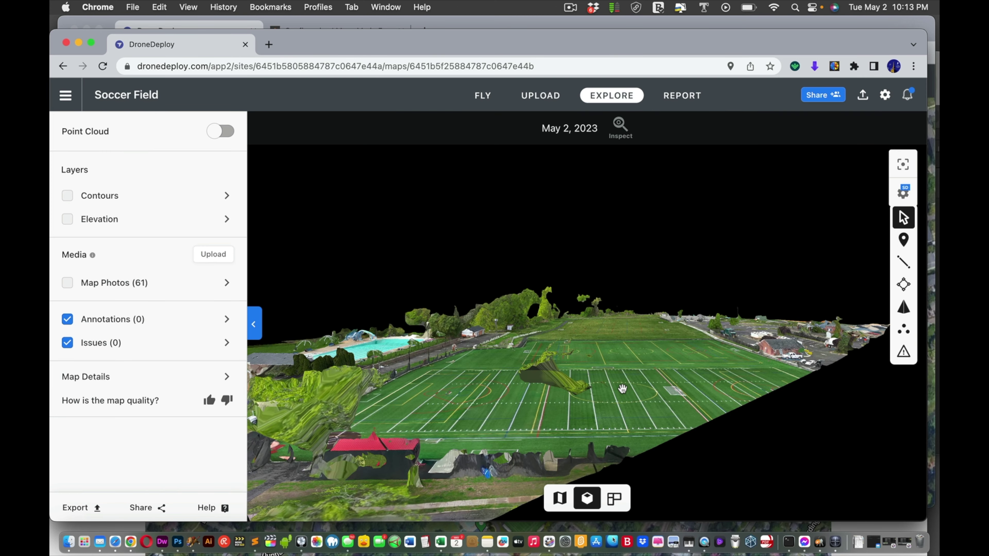
scroll(623, 389, down, 5)
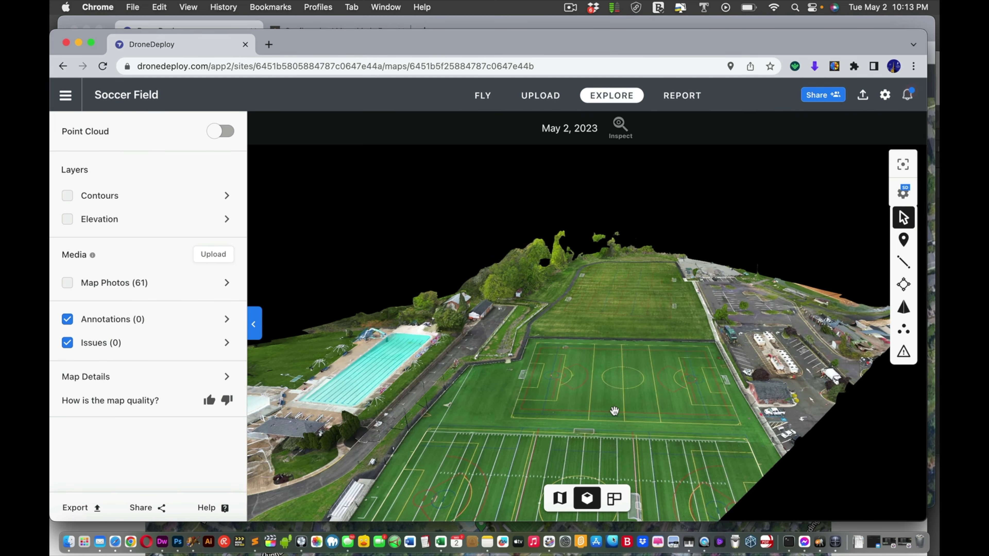
scroll(615, 401, up, 3)
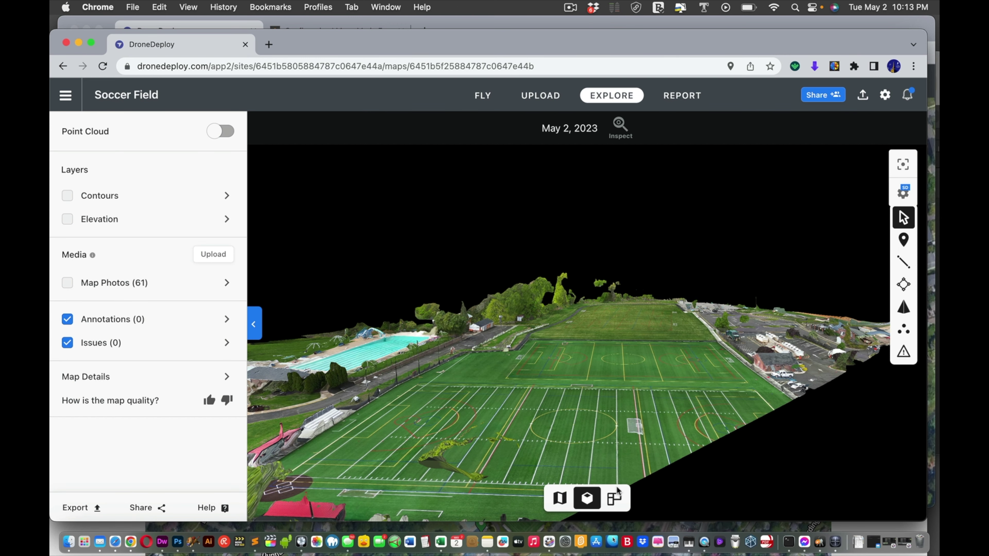
Step: Return to the Model view and orbit it so the pool sits behind both fields
click(615, 498)
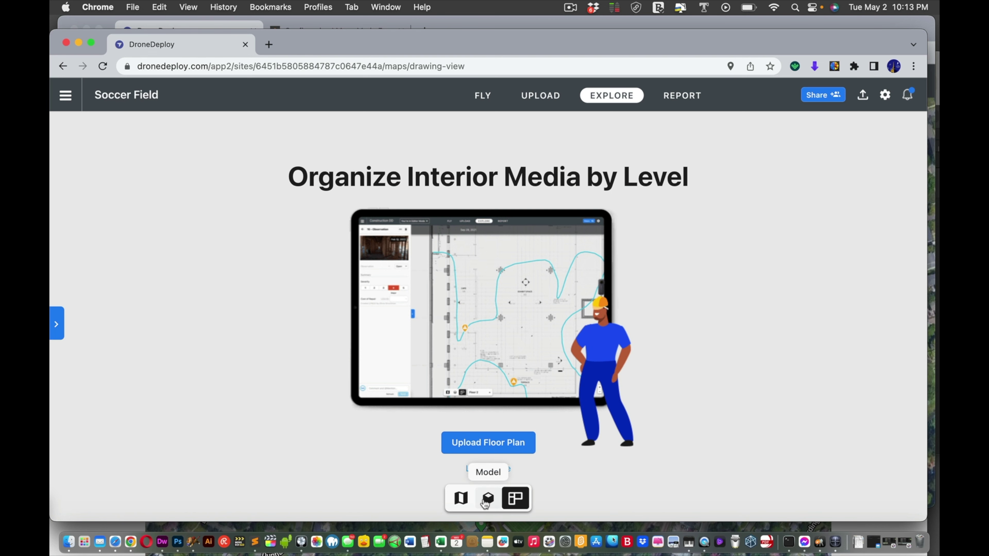
click(483, 501)
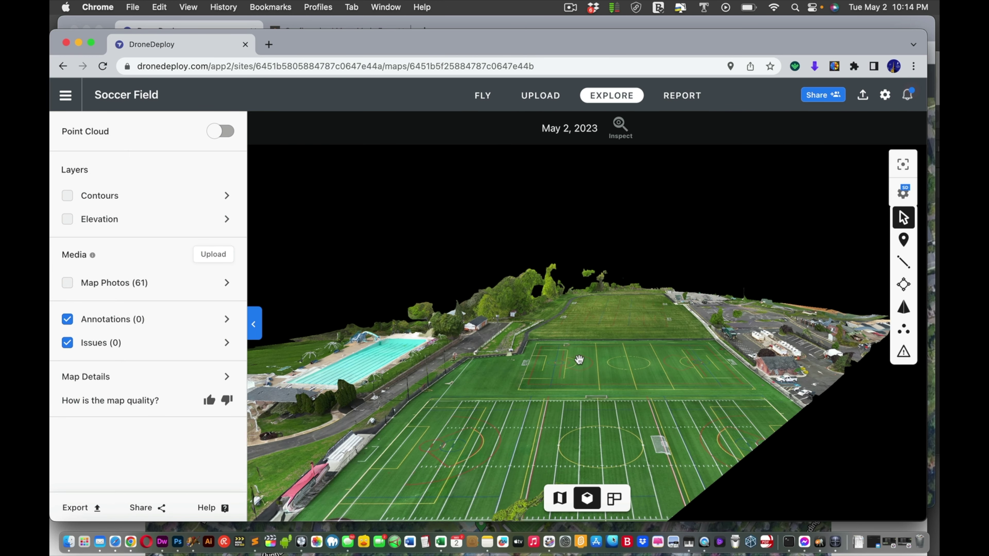
drag(737, 381, 732, 384)
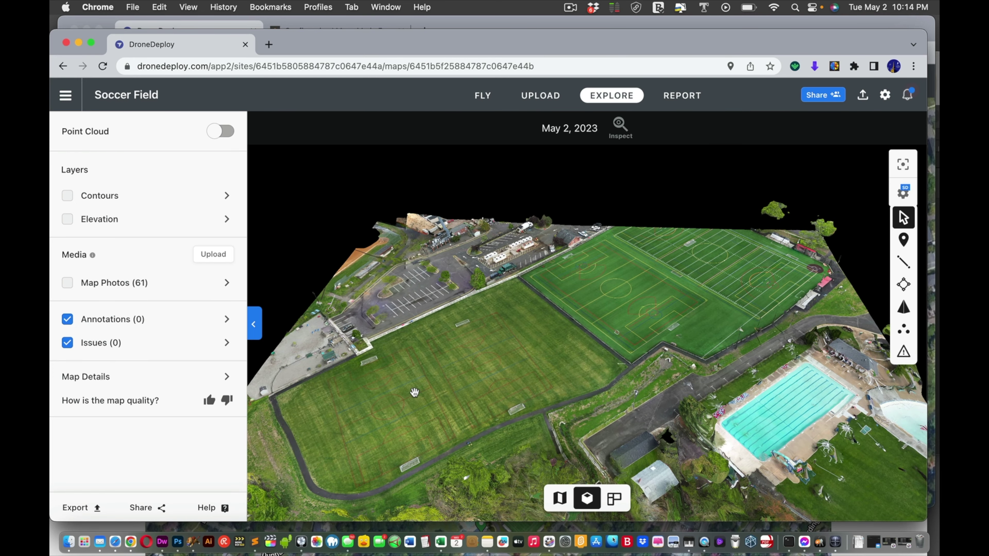
drag(416, 393, 556, 381)
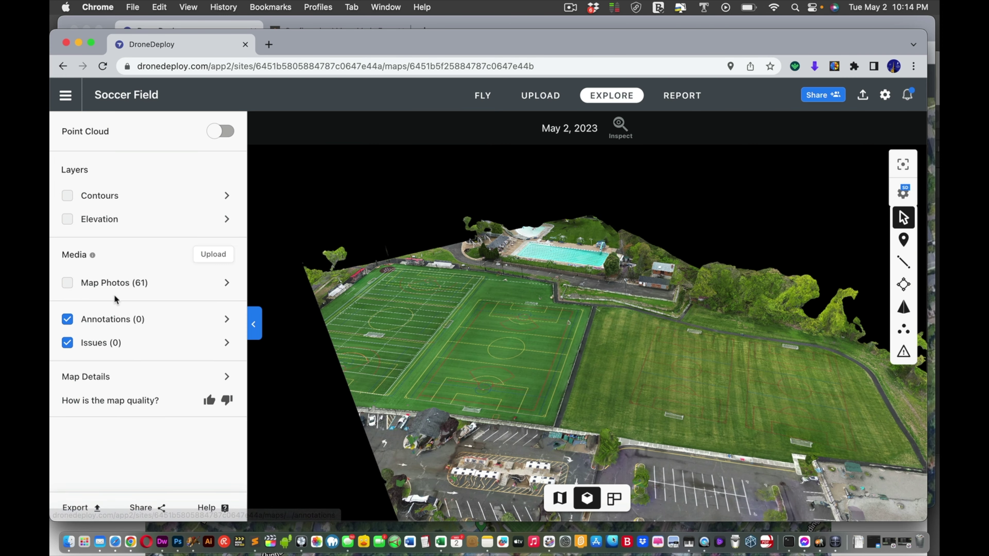
Step: Open Map Photos (61), view the first drone photo full-size, then close the viewer
click(131, 285)
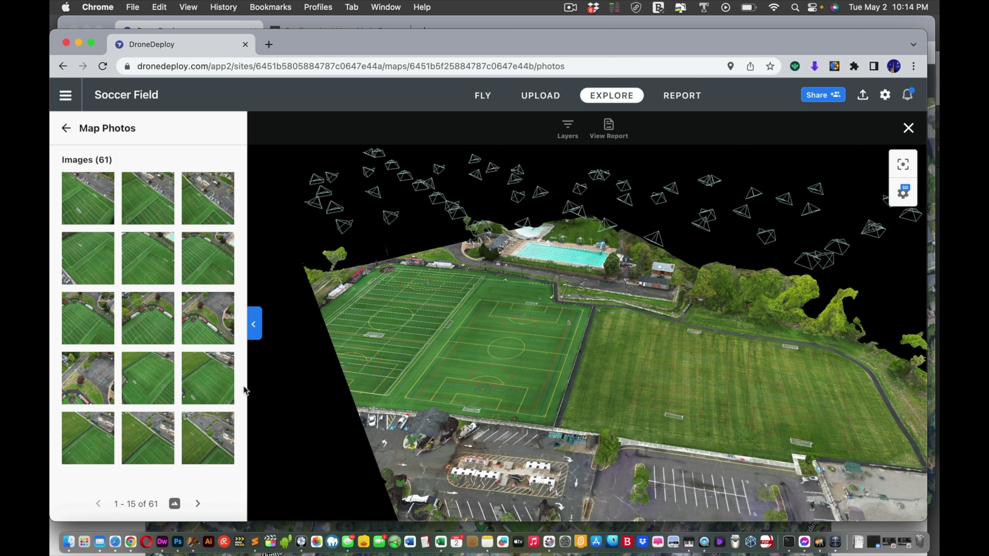
click(93, 217)
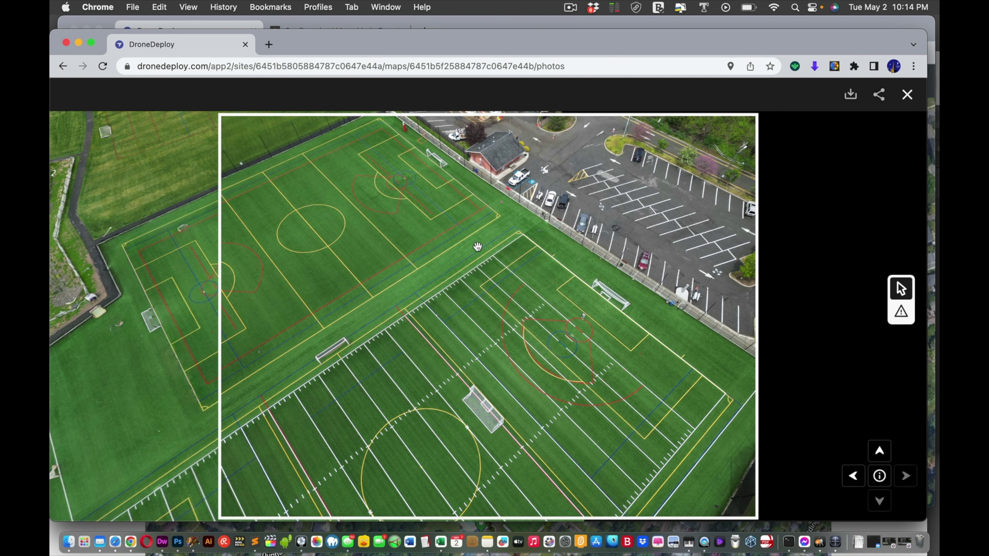
drag(438, 353, 419, 309)
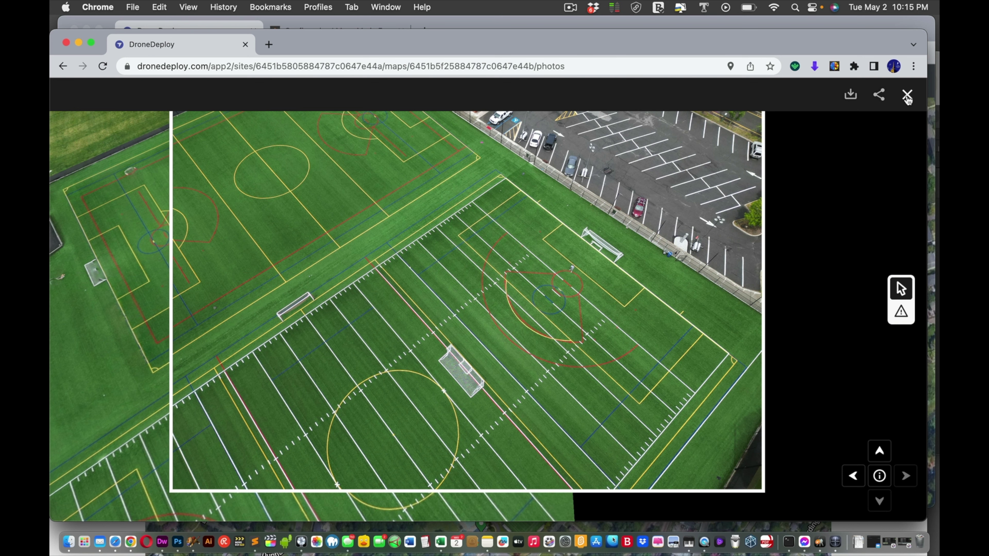
click(907, 95)
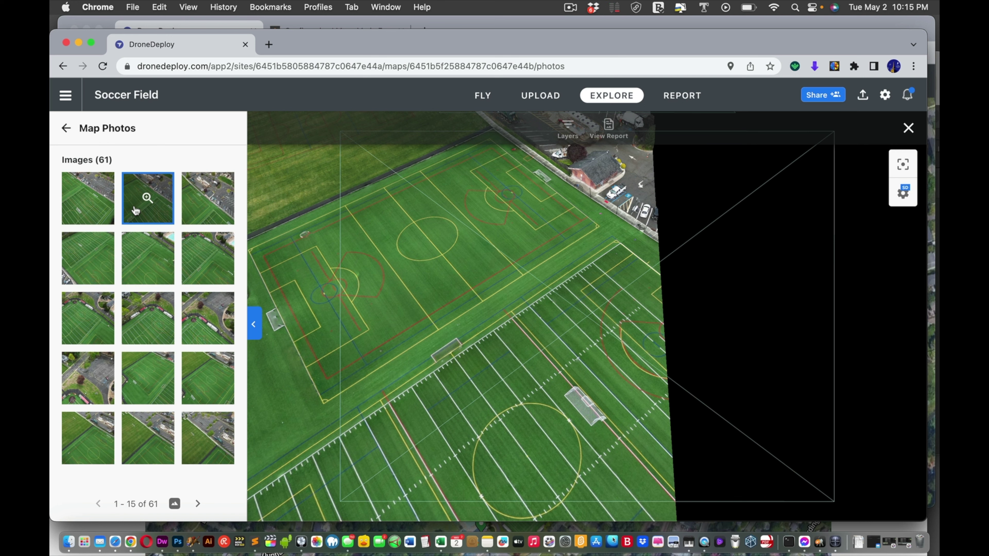
Step: Preview two drone photos, then open a full-size photo of the turf field and pool
click(150, 203)
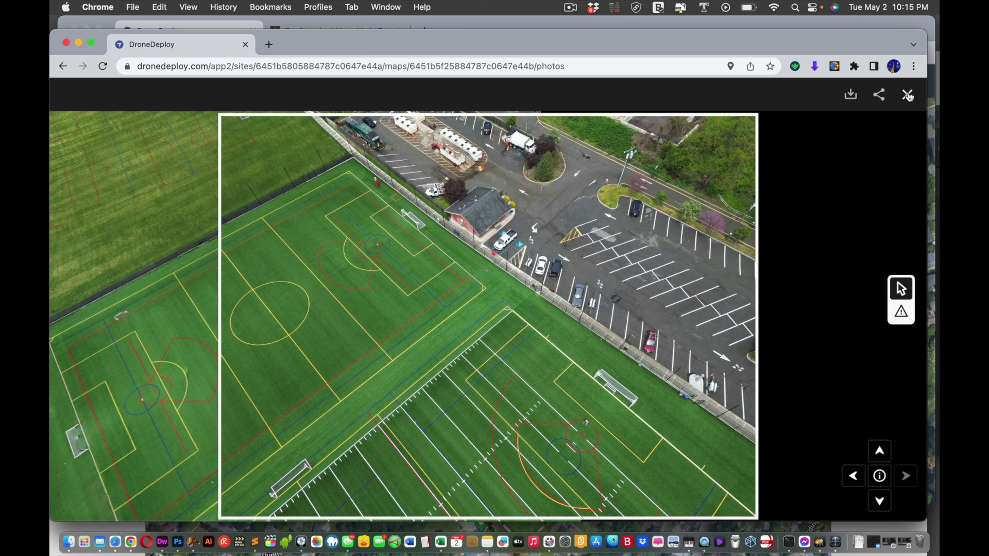
click(908, 95)
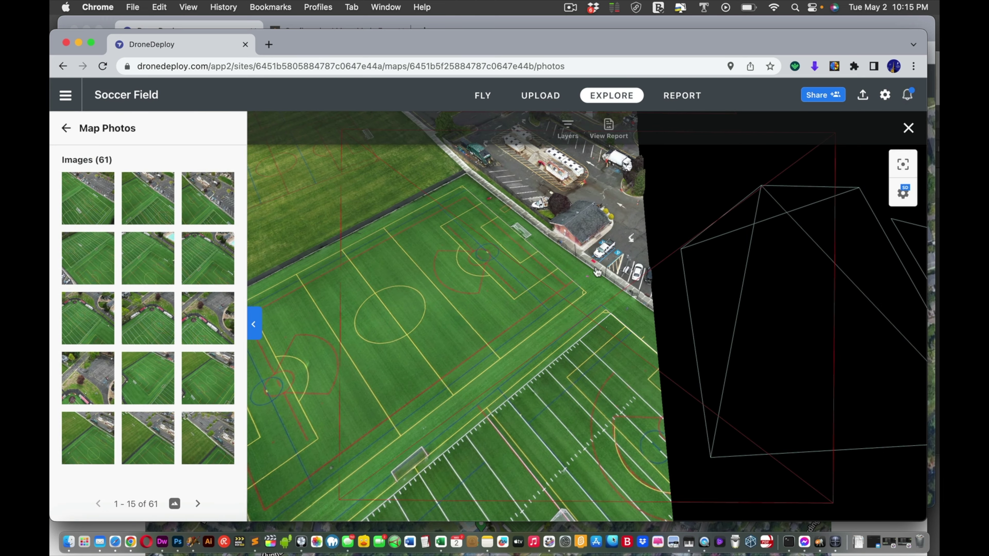
click(448, 393)
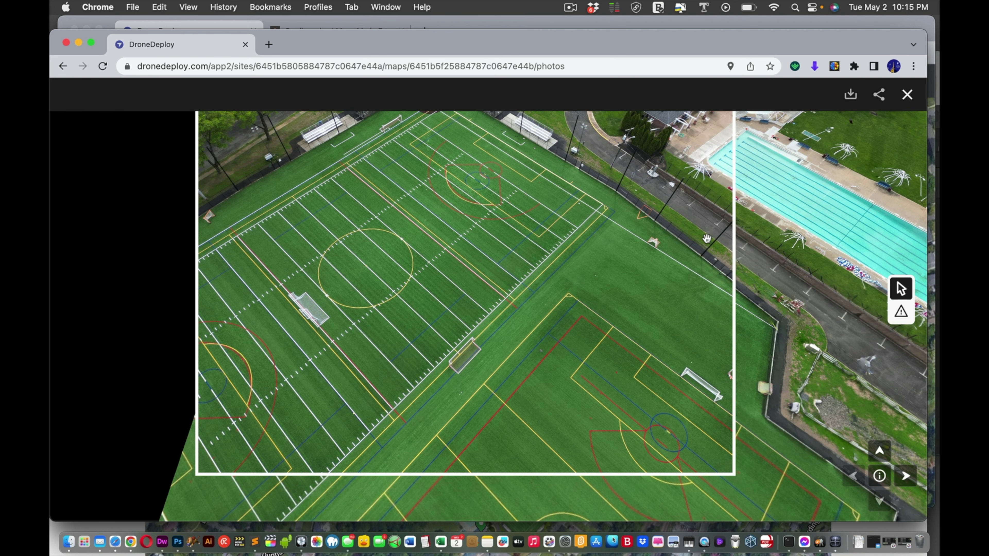
click(908, 95)
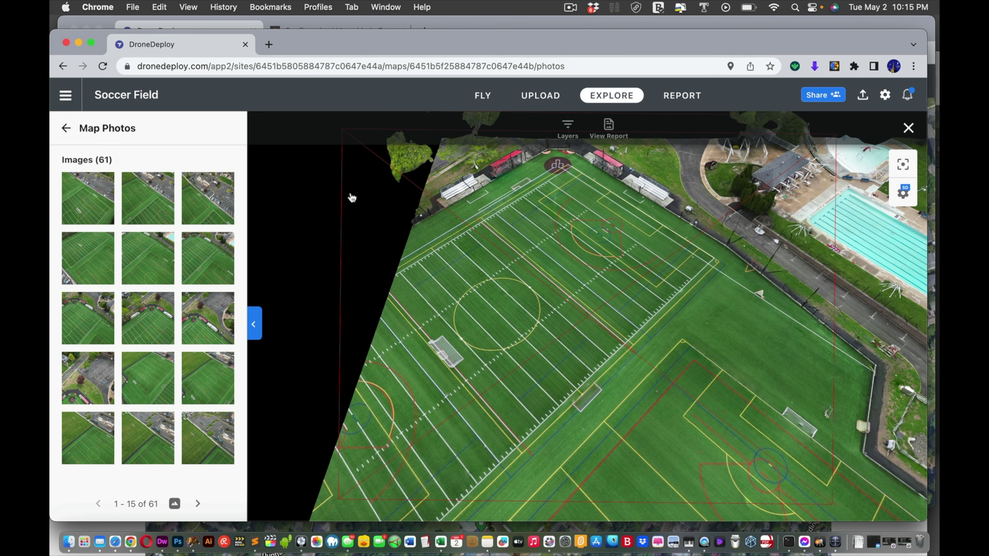
click(339, 197)
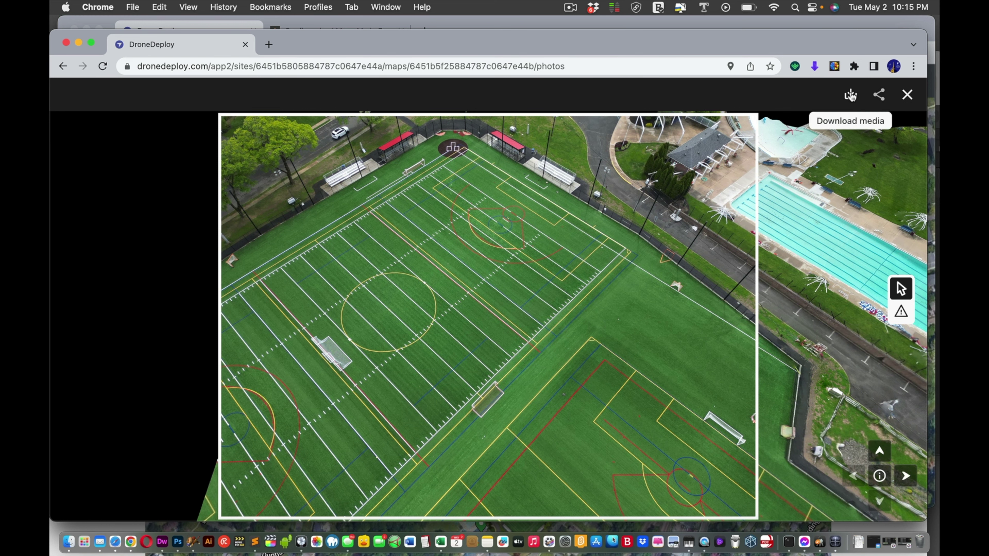
Step: Download the current drone photo as a JPG, check it in Preview, and close Preview
click(850, 95)
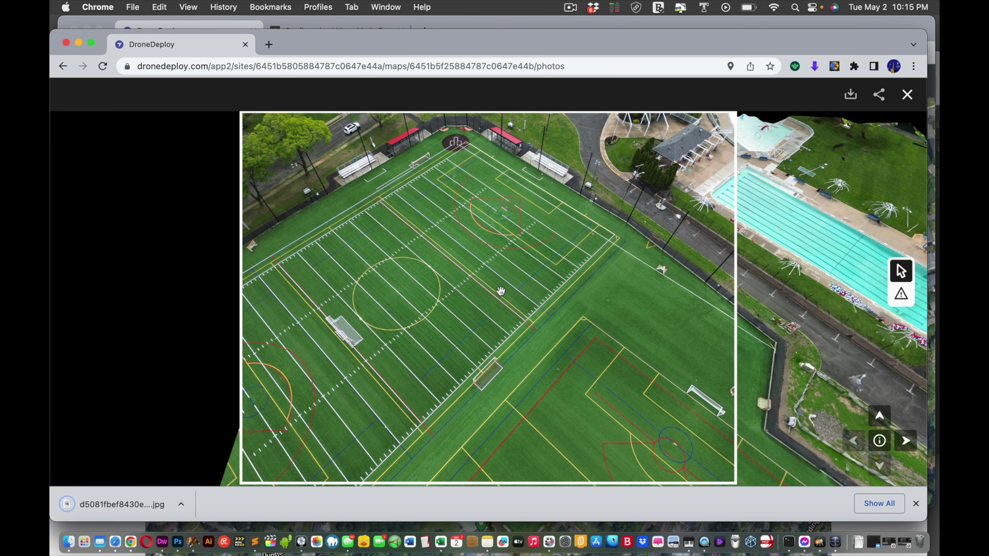
click(111, 503)
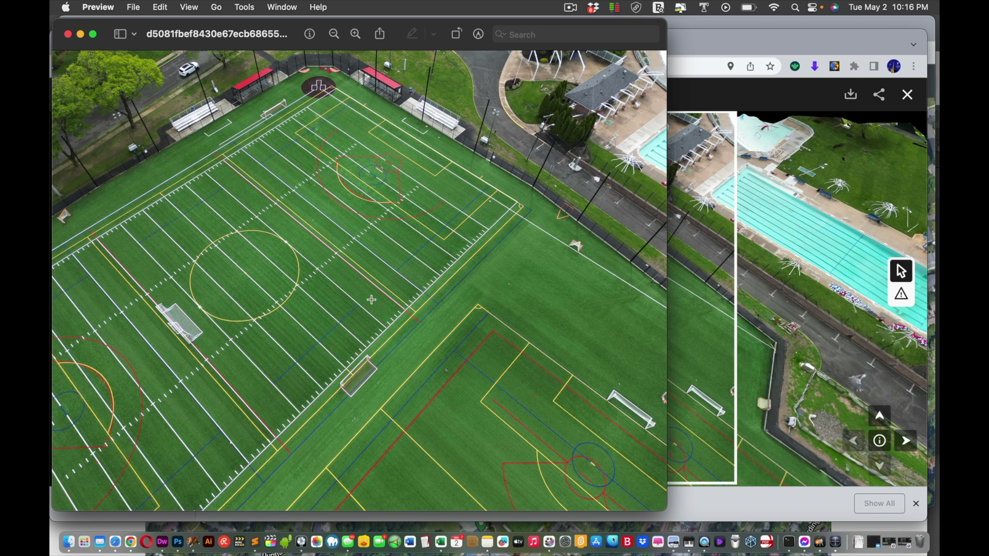
click(67, 34)
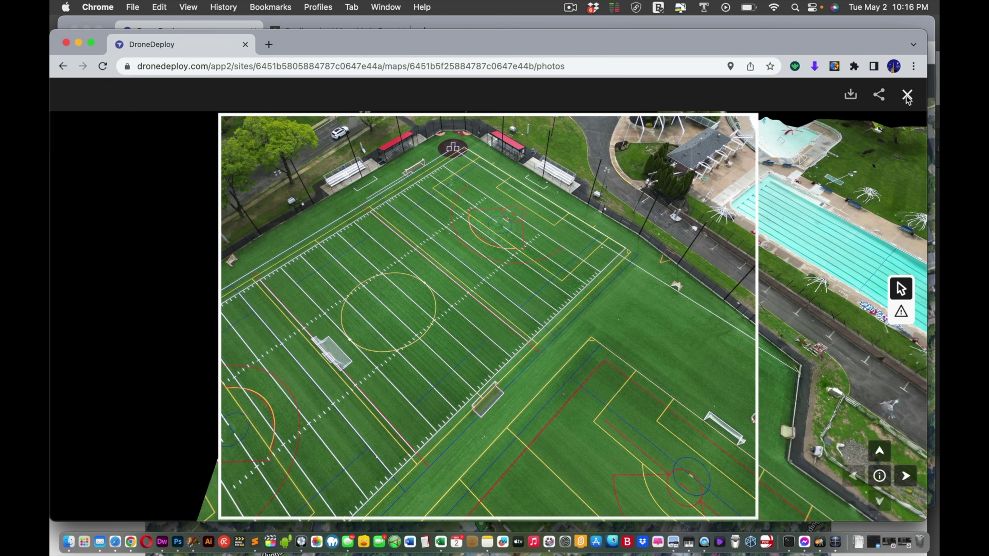
Step: Close the photo viewer and bring up Soccer Field's Project Settings
click(907, 95)
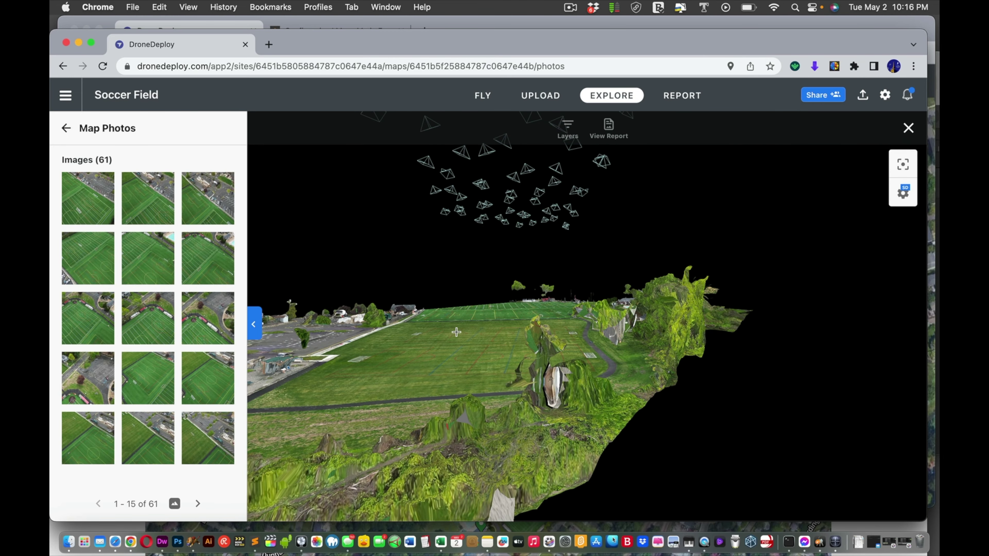
click(885, 96)
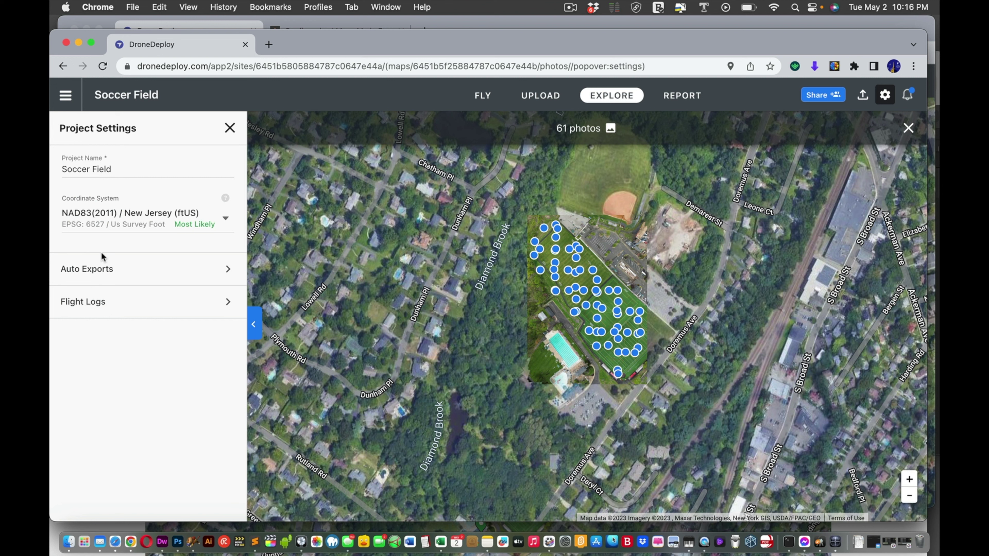
Step: Open and dismiss the coordinate system list and the project's Share dialog
click(226, 221)
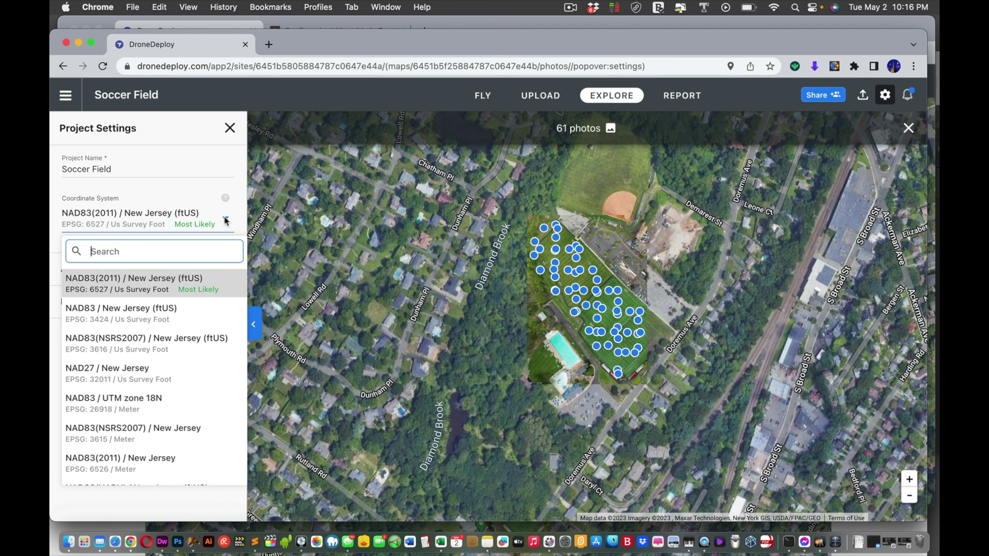
click(807, 97)
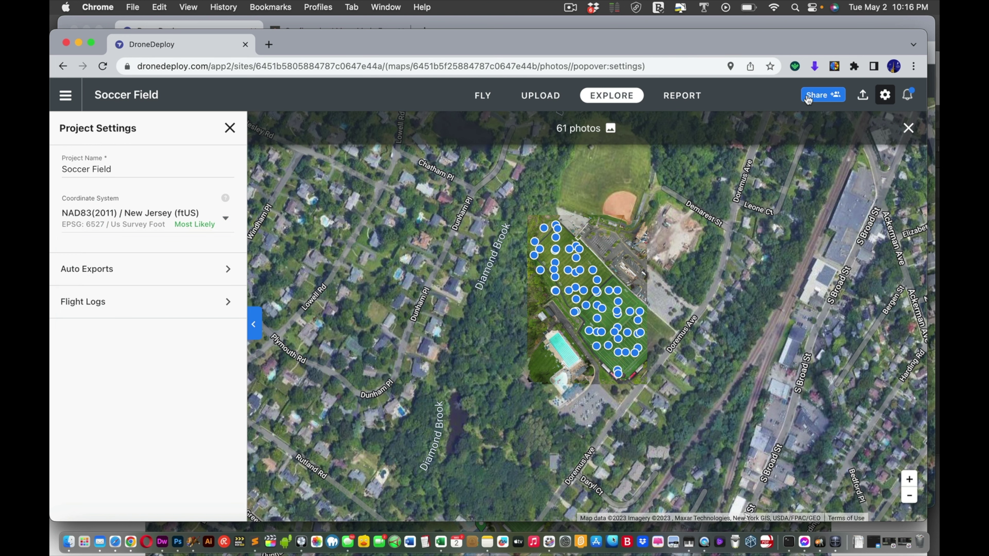
click(807, 98)
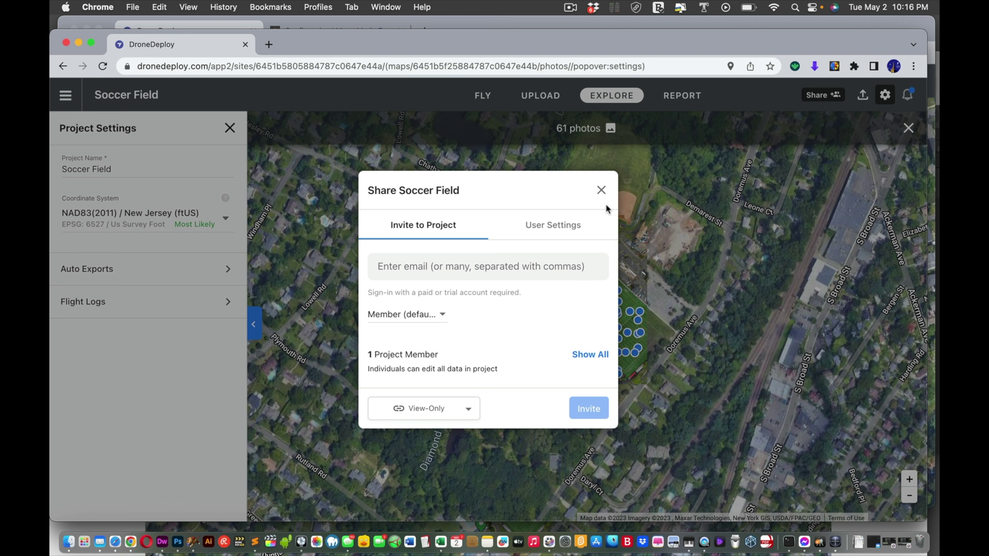
click(602, 192)
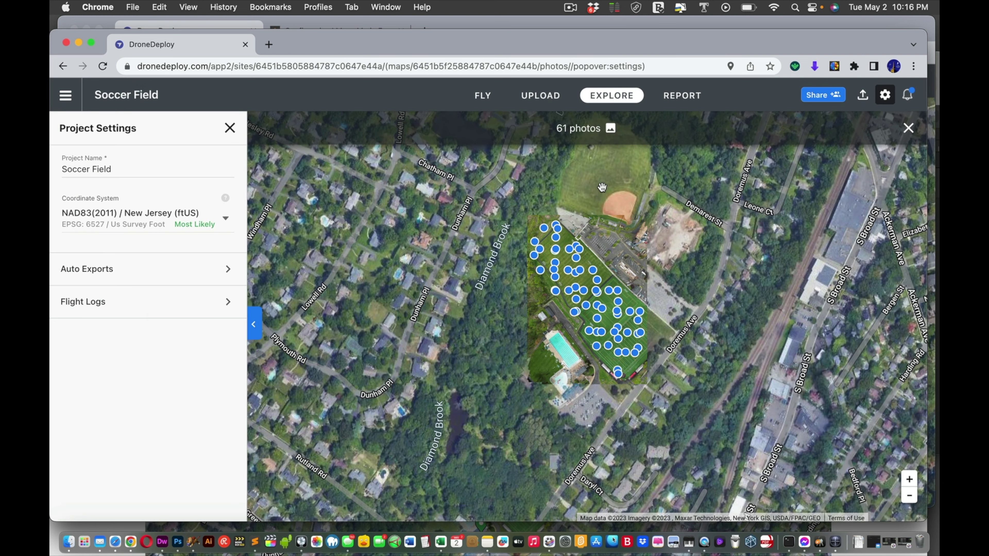
Step: Check the current uploads, then show the Soccer Field project's Report section
click(569, 6)
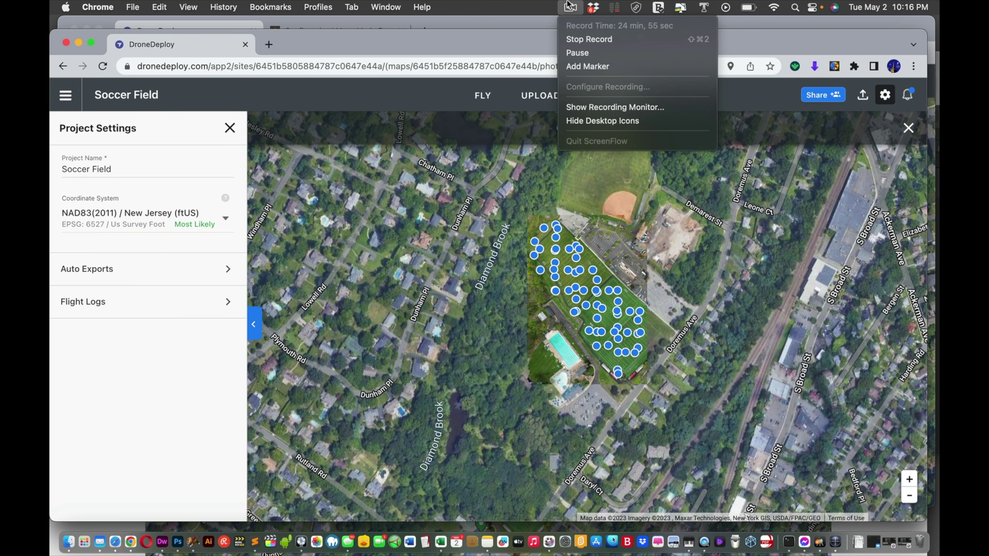
click(569, 5)
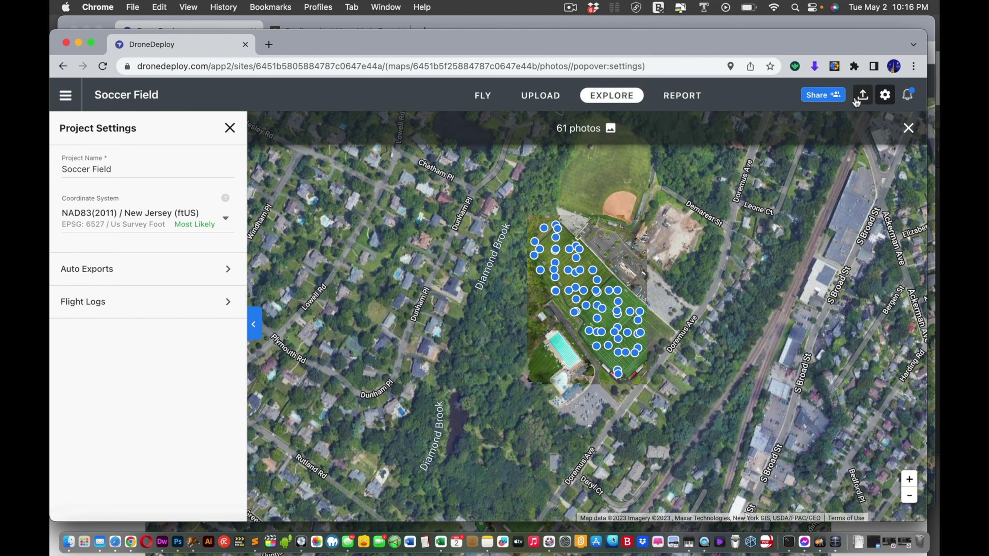
click(855, 100)
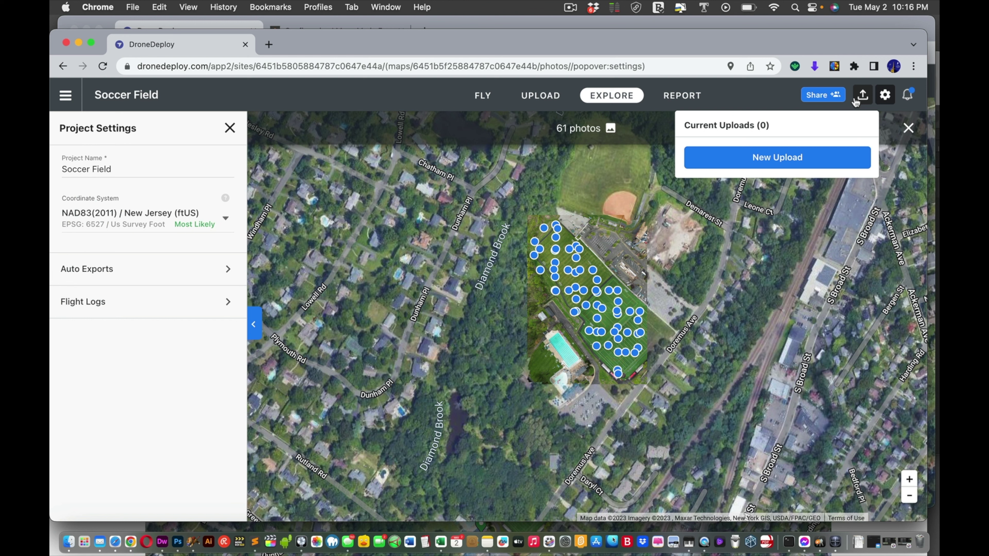
click(698, 96)
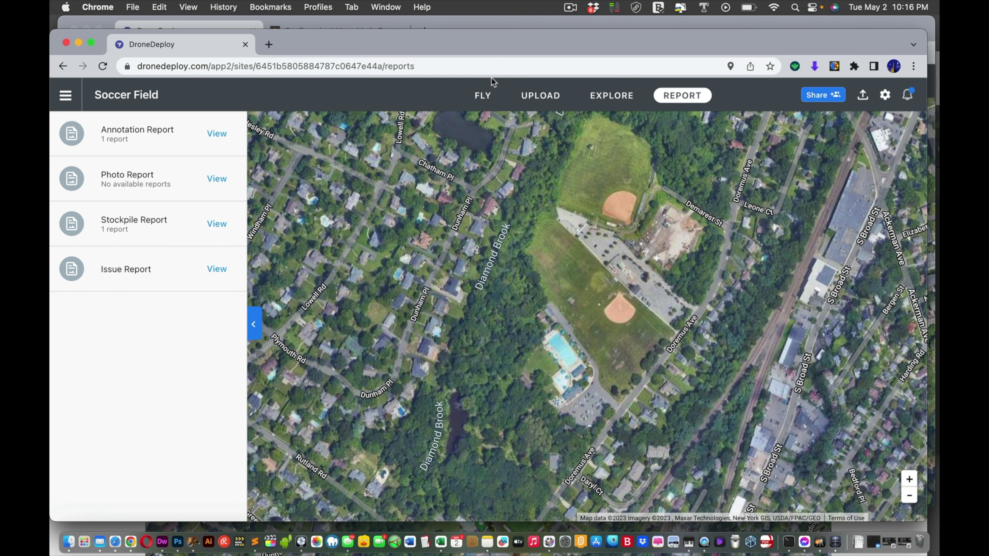
Step: Move the browser window aside and close the DroneDeploy upload tab
drag(462, 50, 527, 175)
click(226, 120)
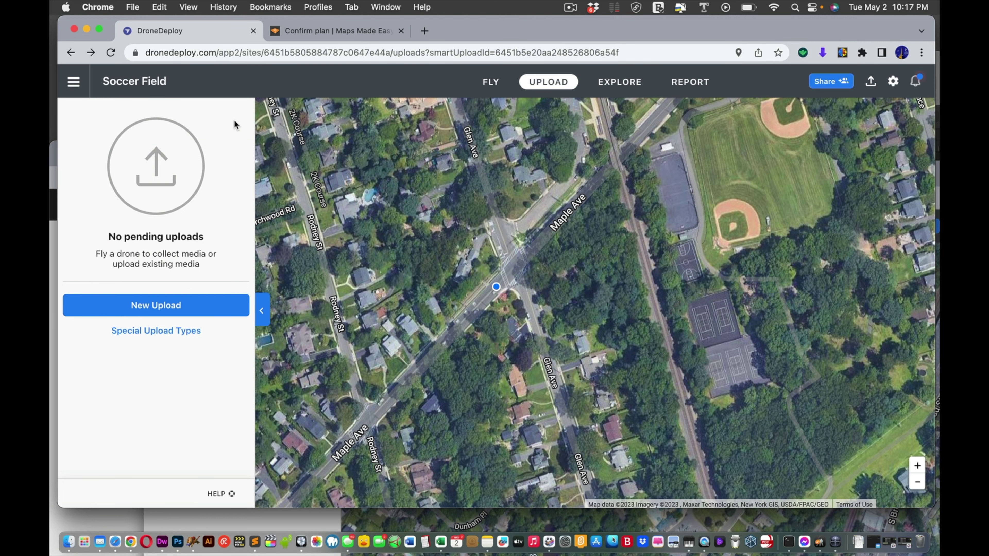
key(super+w)
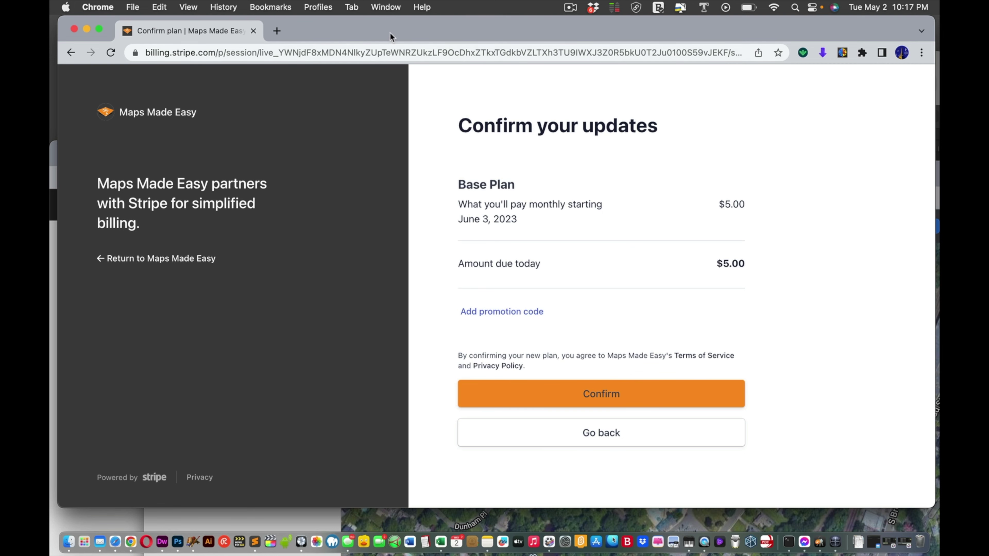
Step: Reposition the DroneDeploy window and return to its Projects list
drag(389, 31, 767, 79)
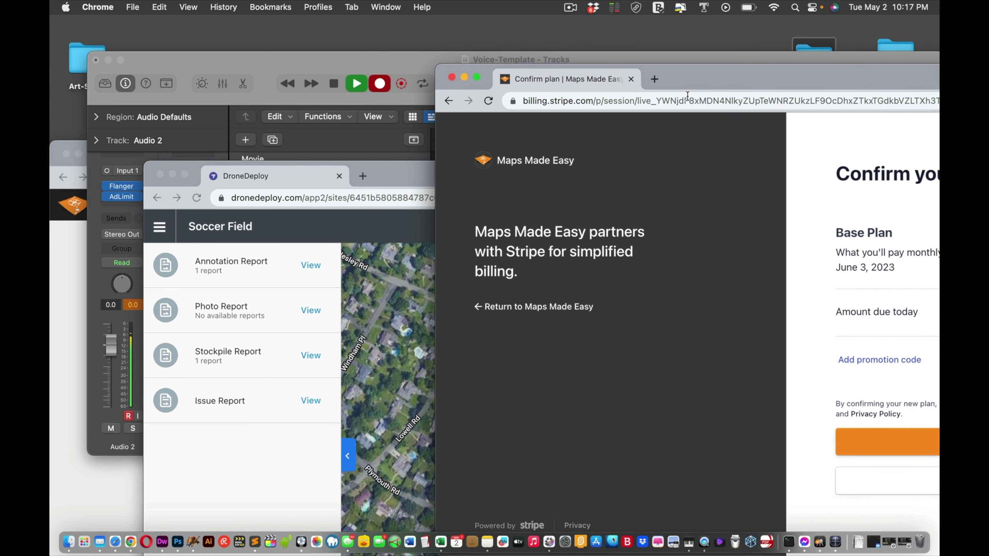
drag(379, 181, 318, 52)
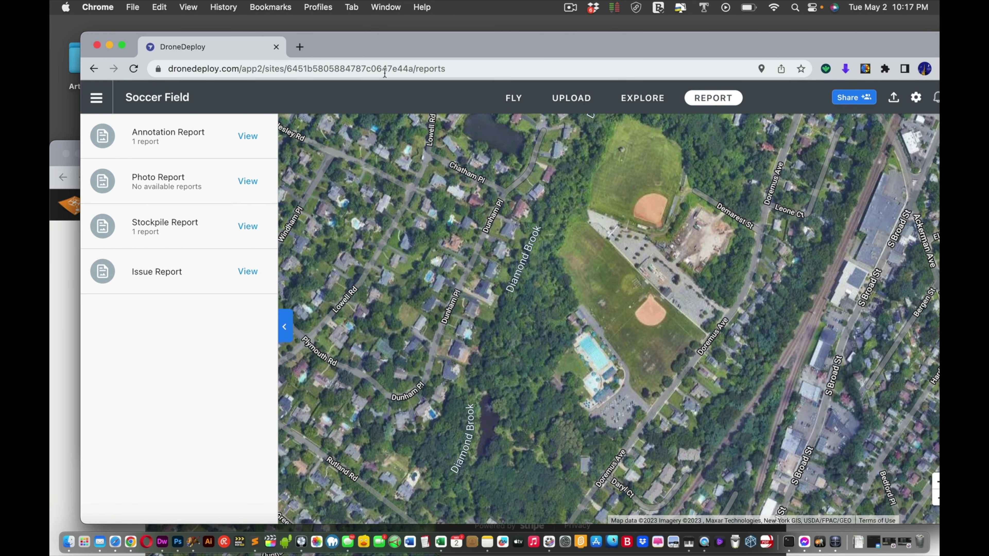
click(97, 98)
click(124, 171)
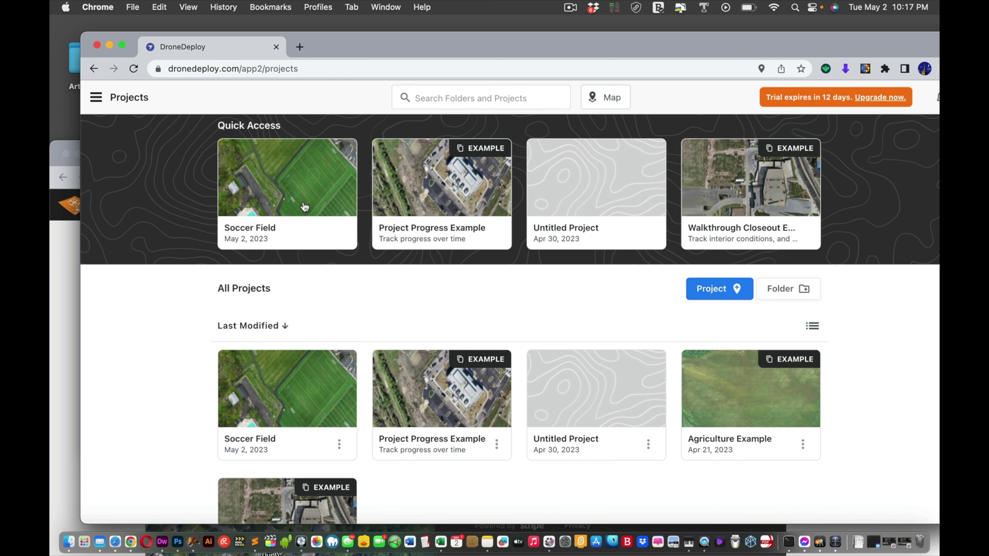
Step: In a new window, open Maps Made Easy's dashboard and the Soccer Field map details
key(super+n)
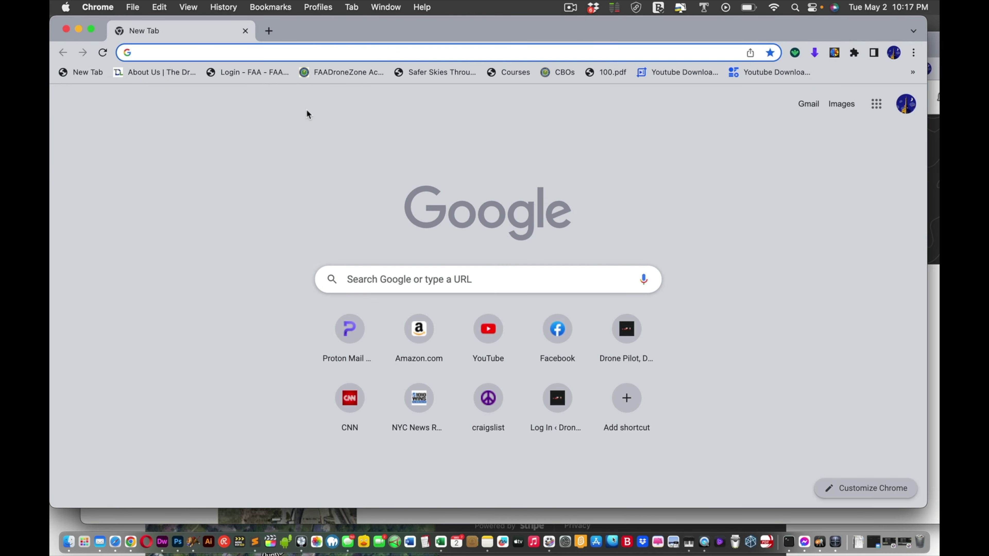
text(maps)
key(Return)
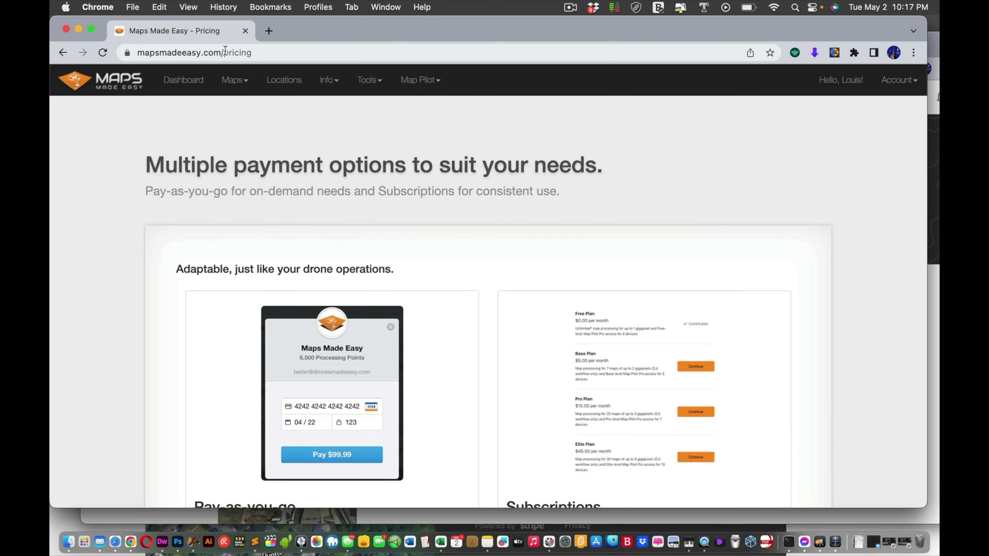
click(181, 83)
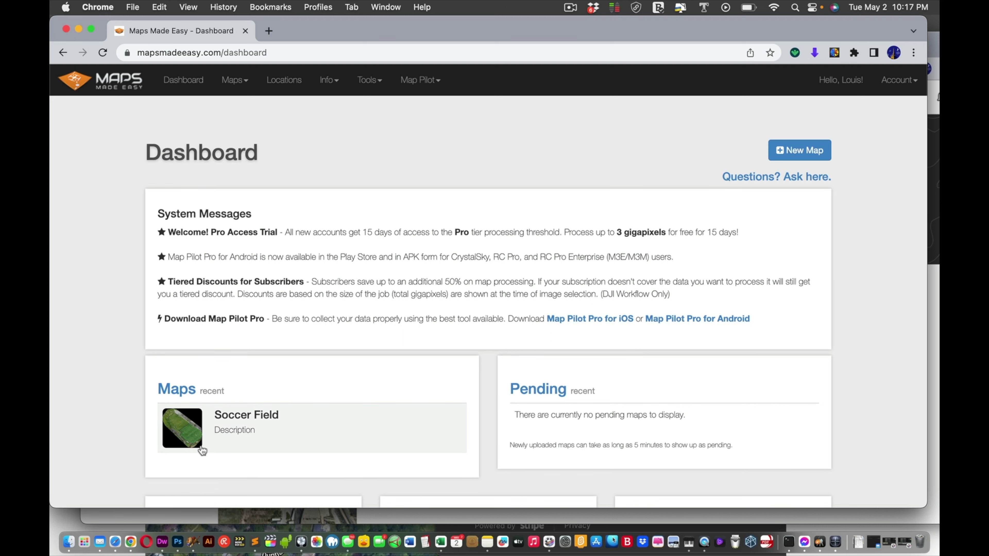
click(189, 430)
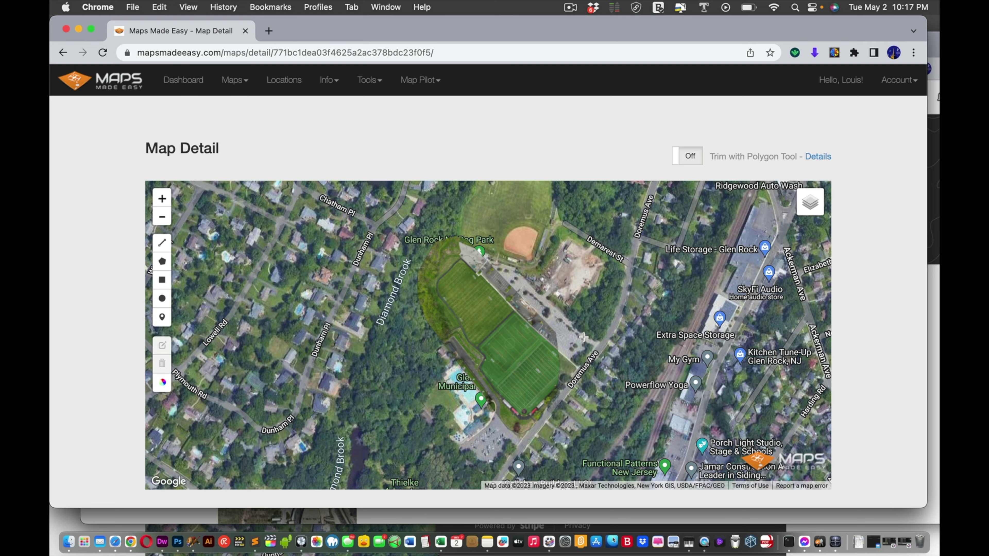
Step: Scroll the map detail page and search it for '3' to find 3D mentions
scroll(583, 337, down, 3)
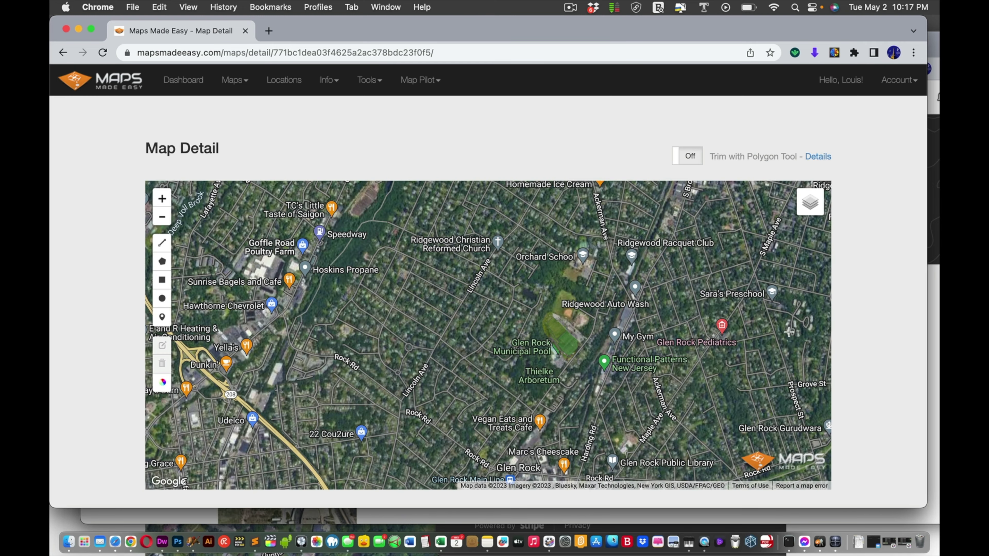
scroll(847, 323, down, 5)
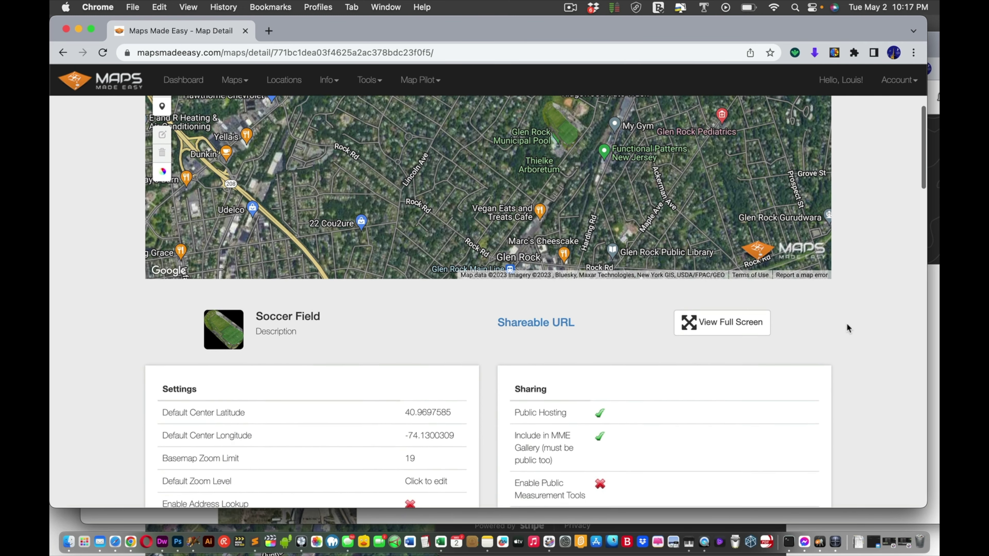
scroll(847, 327, down, 4)
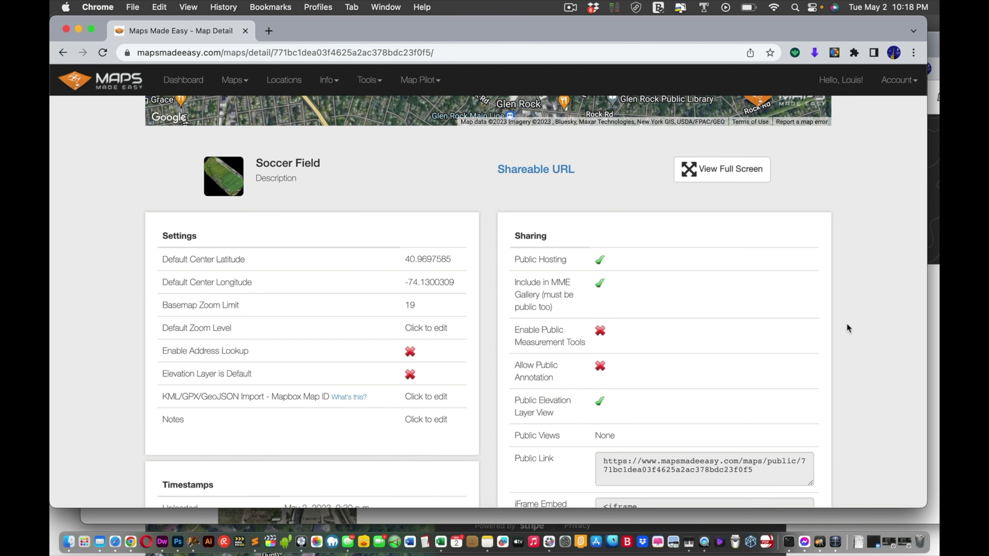
scroll(847, 325, down, 5)
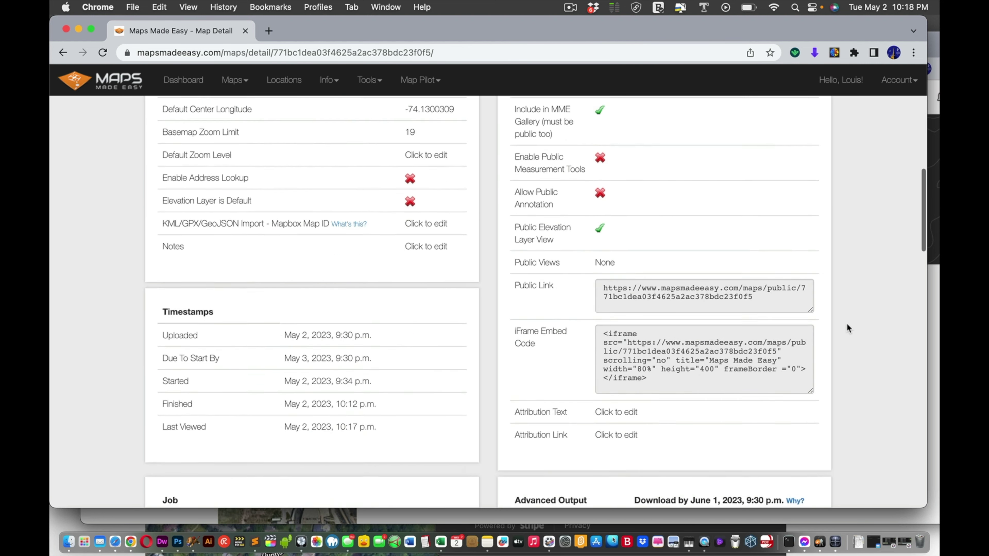
scroll(847, 328, down, 10)
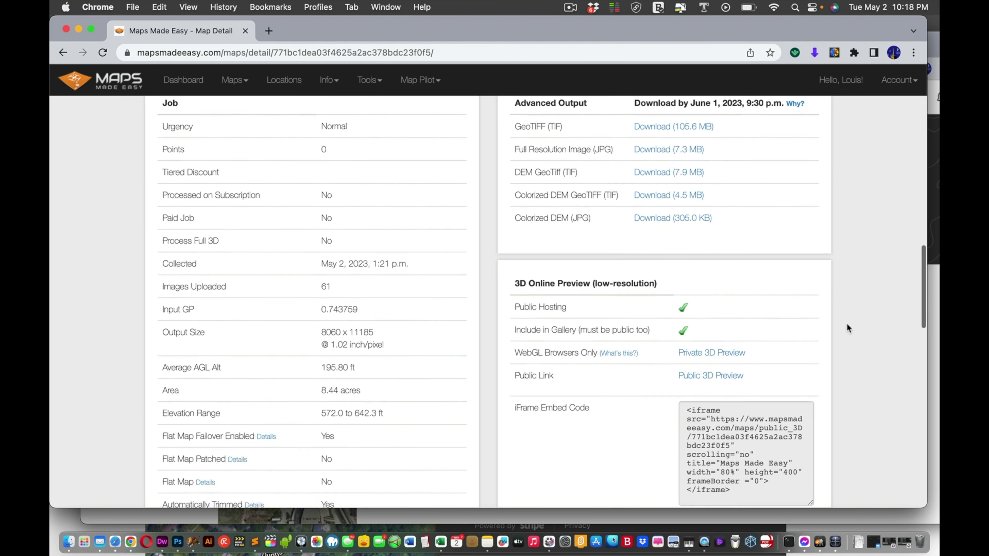
scroll(848, 325, up, 1)
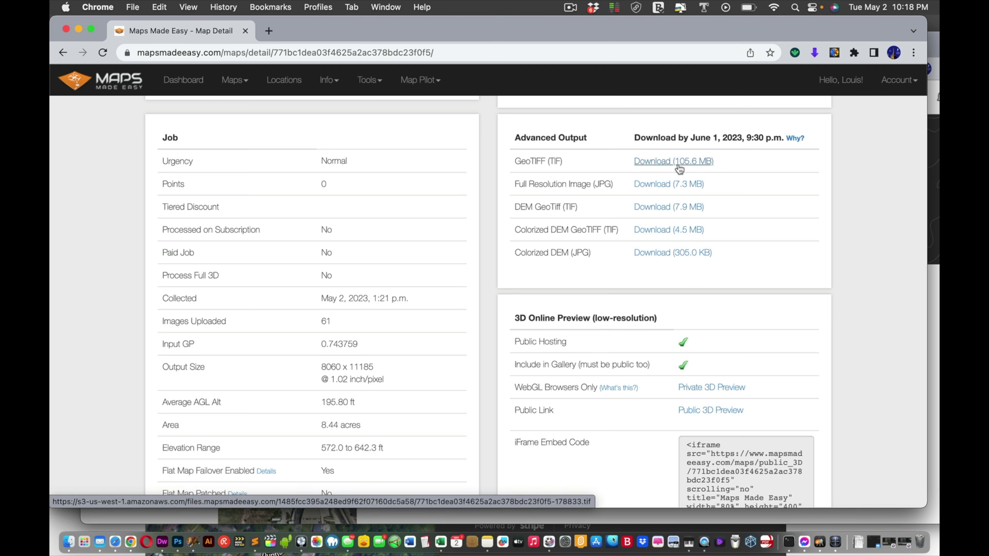
key(super+f)
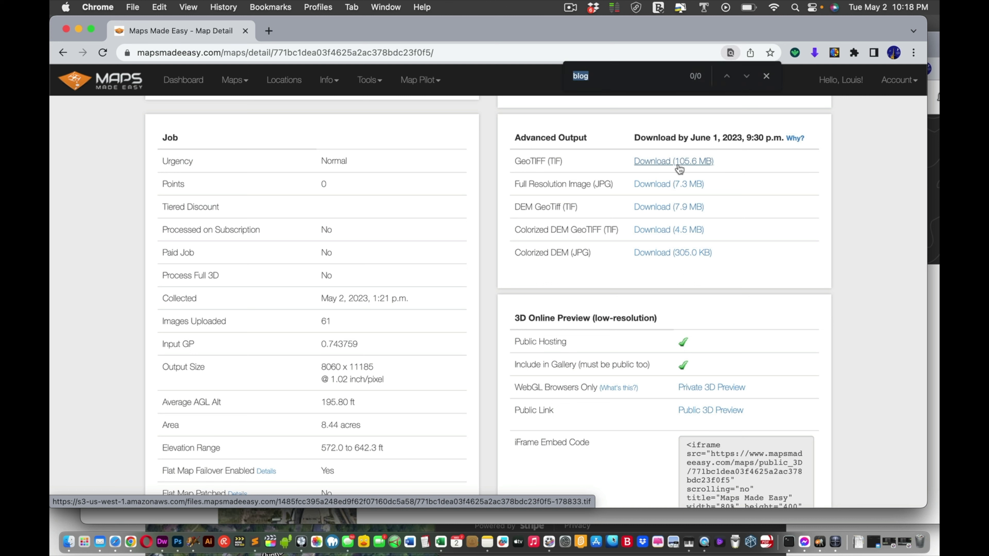
text(3d)
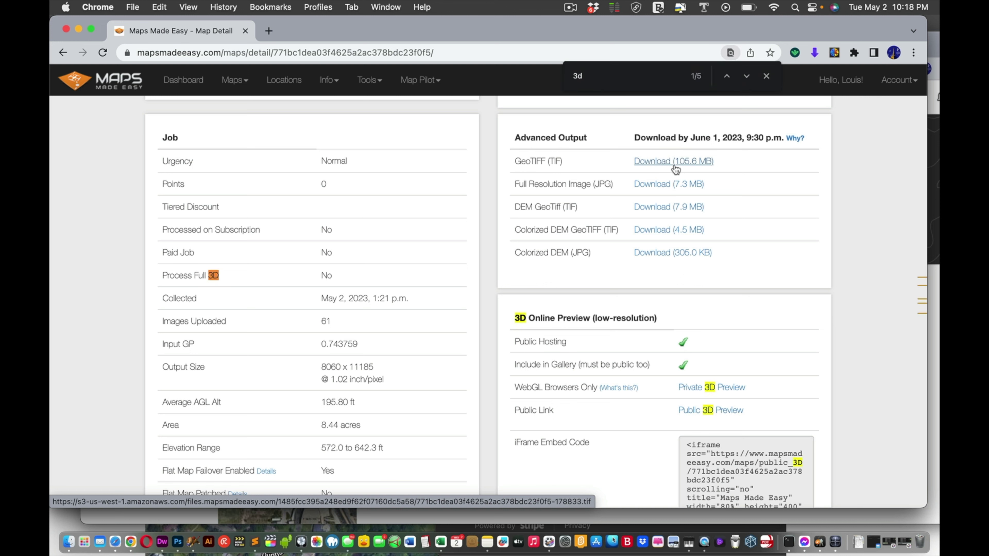
mouse_move(266, 279)
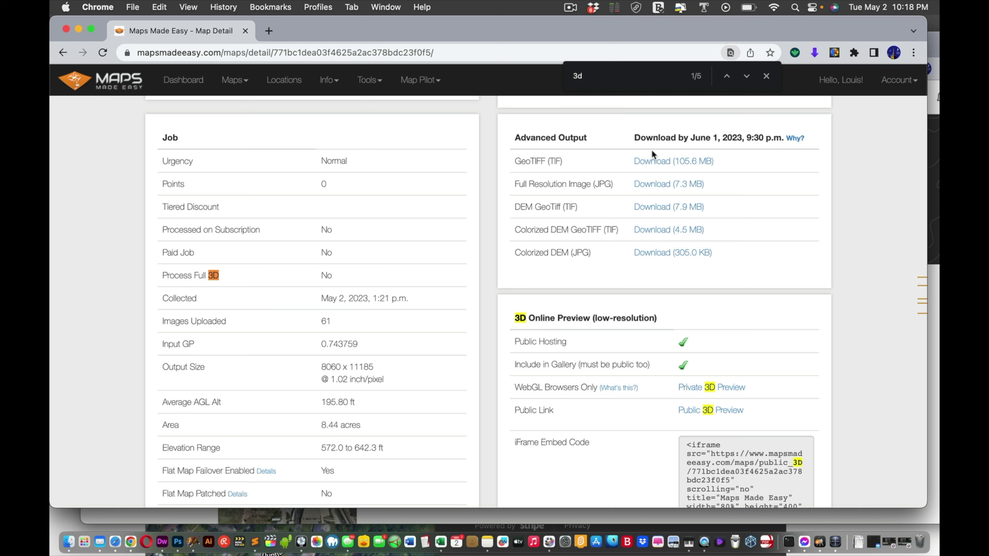
Step: Download the Soccer Field's 105.6 MB GeoTIFF as SoccerField20230503.tif
click(662, 163)
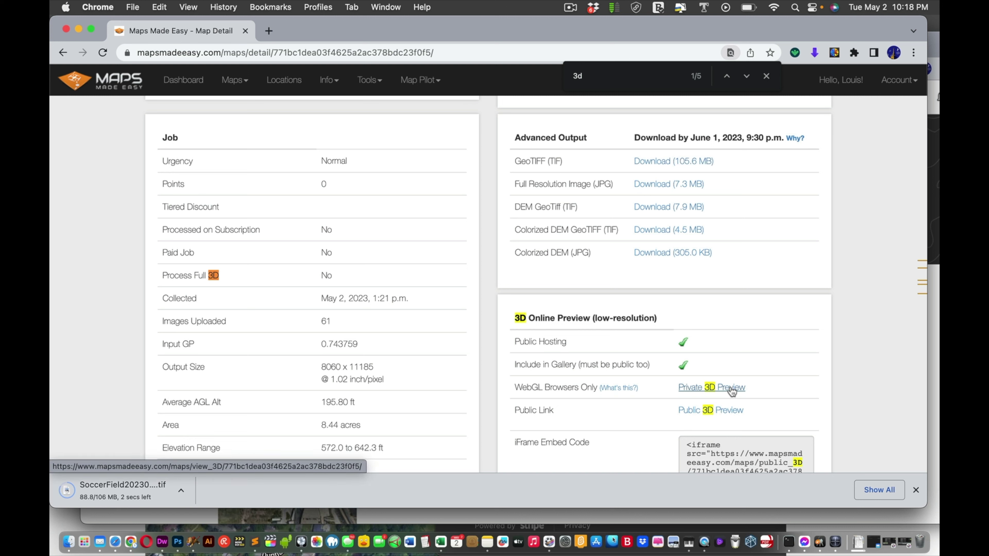
drag(733, 391, 786, 365)
scroll(786, 365, down, 2)
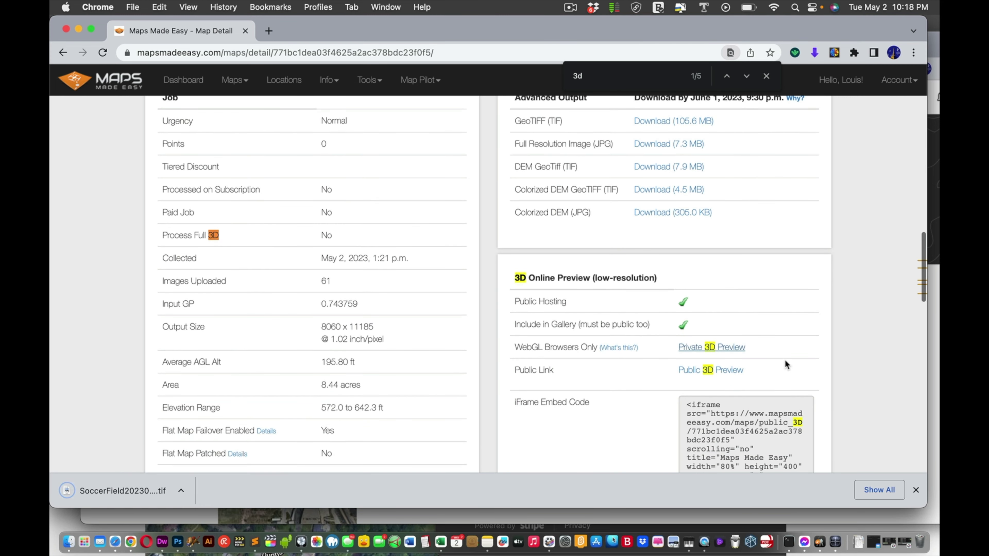
Step: Open the private 3D preview and rotate the model upright, then tilt it flatter
click(726, 348)
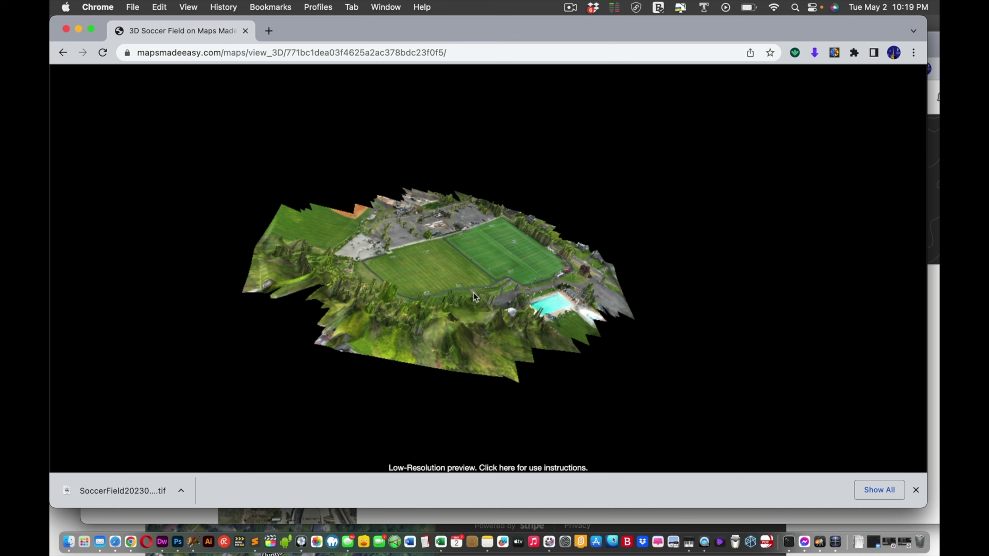
drag(474, 292, 526, 304)
drag(359, 278, 541, 322)
drag(391, 249, 228, 192)
drag(465, 286, 353, 264)
Step: Keep orbiting the Soccer Field model from several angles, ending at a top-down view
drag(518, 285, 485, 289)
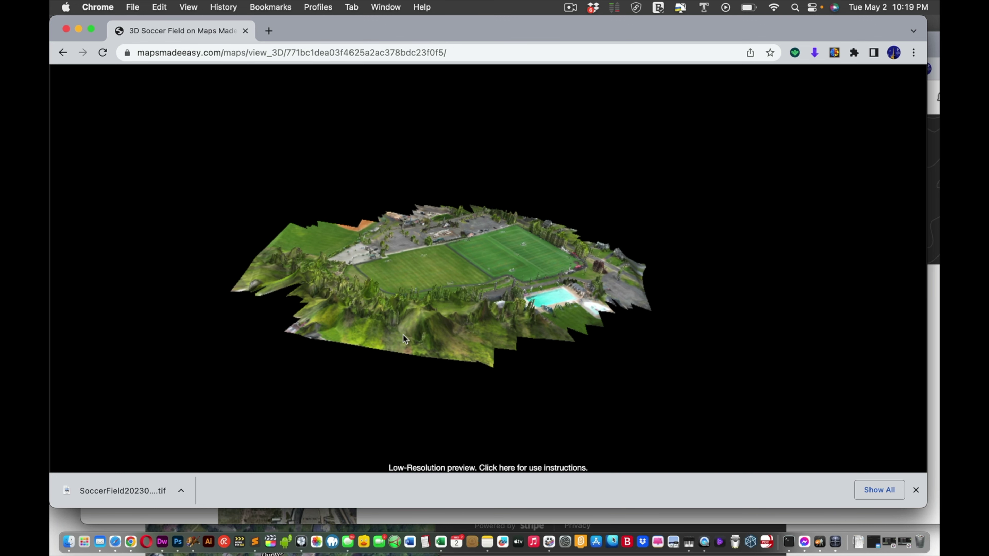
drag(486, 304, 418, 300)
drag(620, 277, 532, 314)
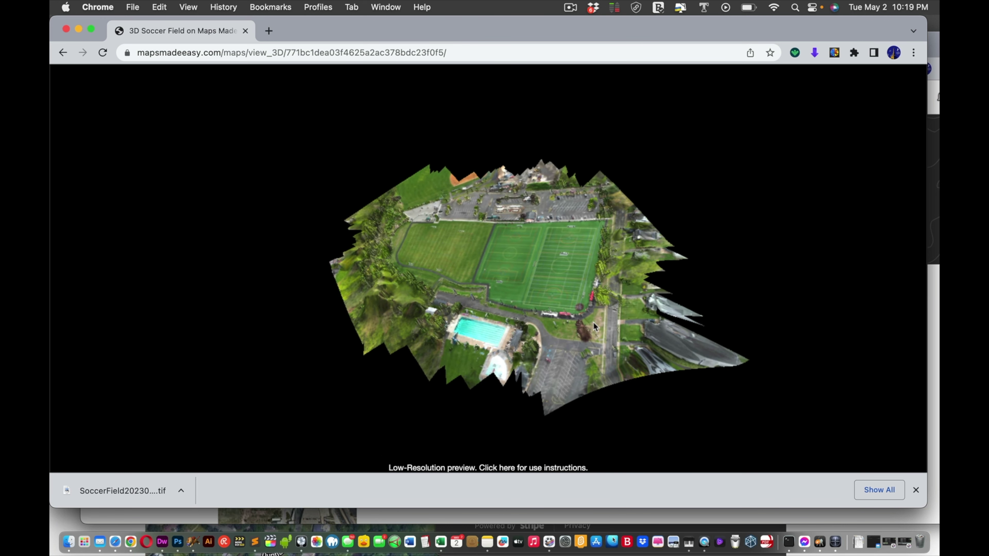
drag(595, 326, 605, 335)
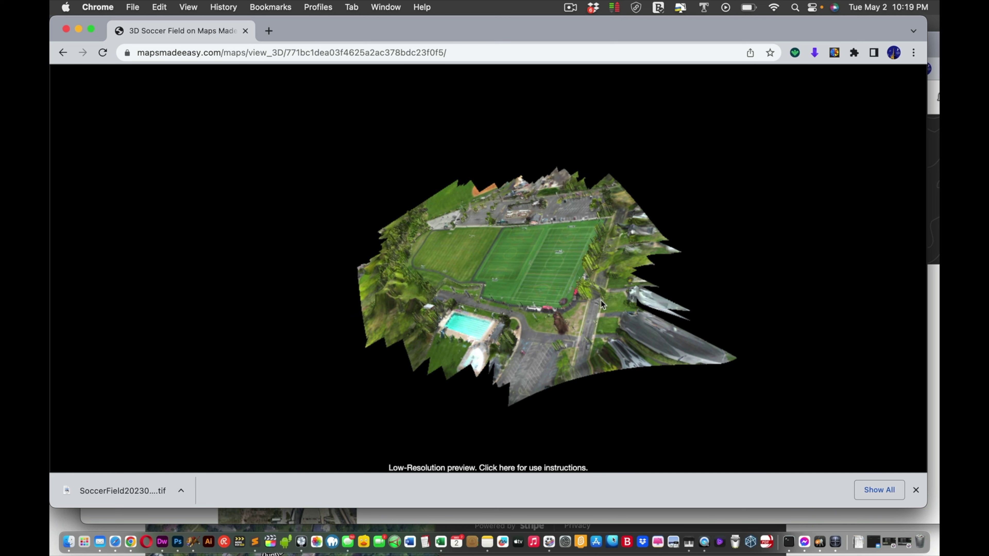
drag(598, 311, 662, 170)
drag(573, 162, 515, 281)
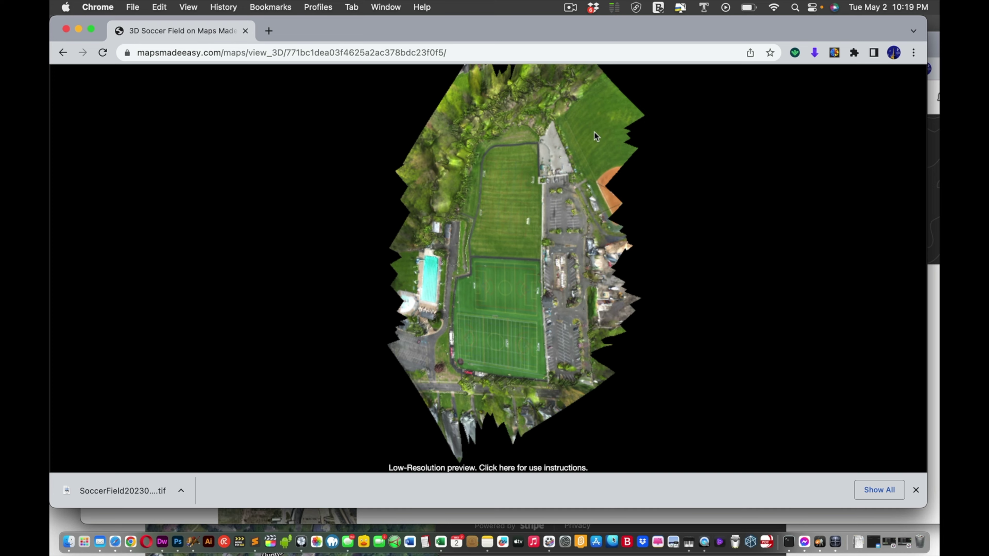
Step: Orbit the model through edge-on and tilted views, then back toward top-down
drag(599, 137, 689, 149)
drag(548, 365, 514, 304)
drag(396, 379, 633, 261)
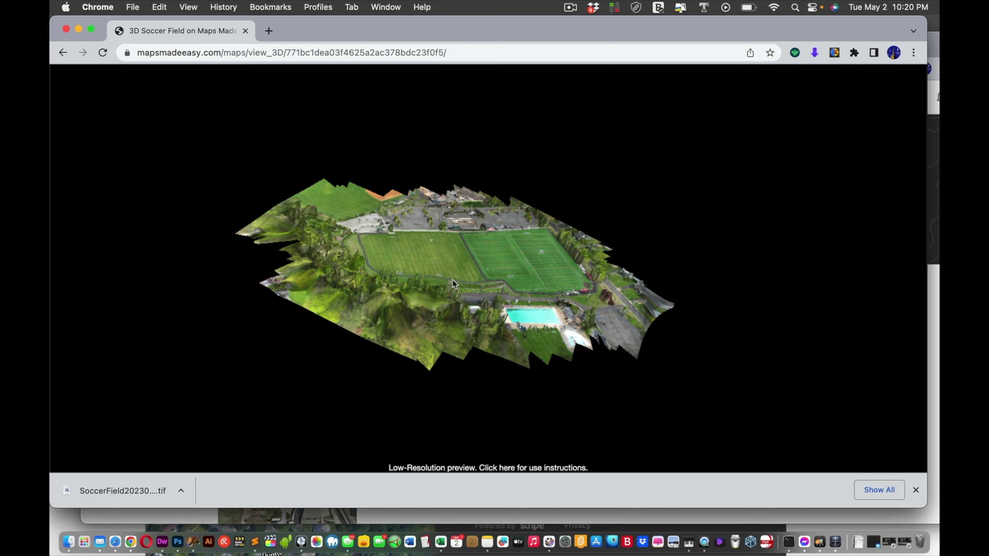
drag(450, 284, 547, 310)
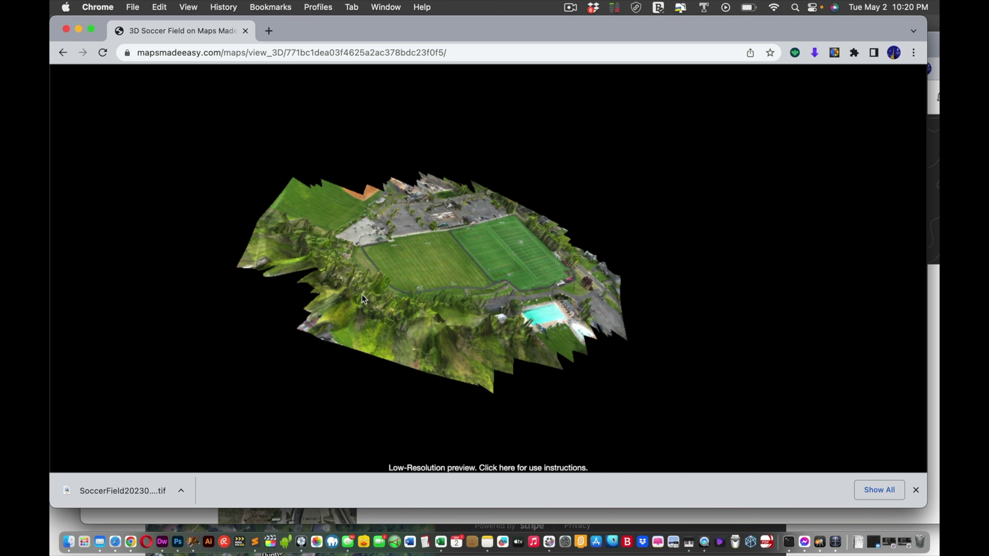
drag(450, 294, 165, 262)
drag(397, 252, 371, 251)
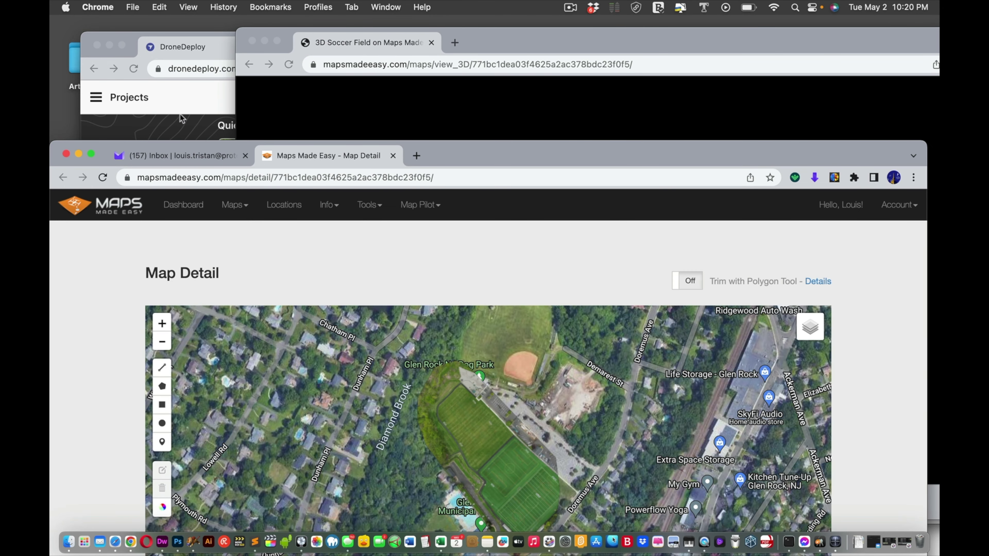
Step: Open Soccer Field in DroneDeploy's 3D model view, orbit to a low angle, and show exports
click(180, 69)
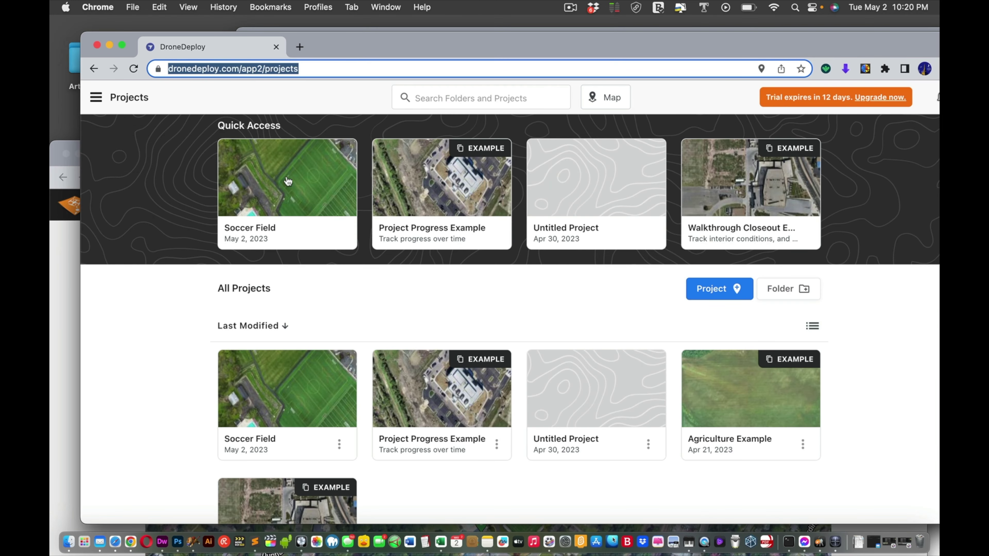
click(294, 208)
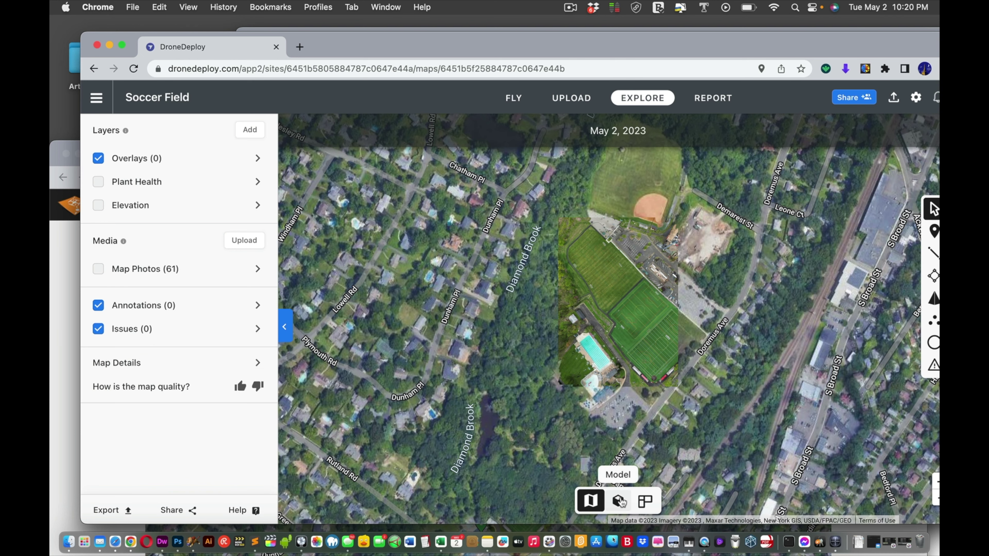
click(619, 500)
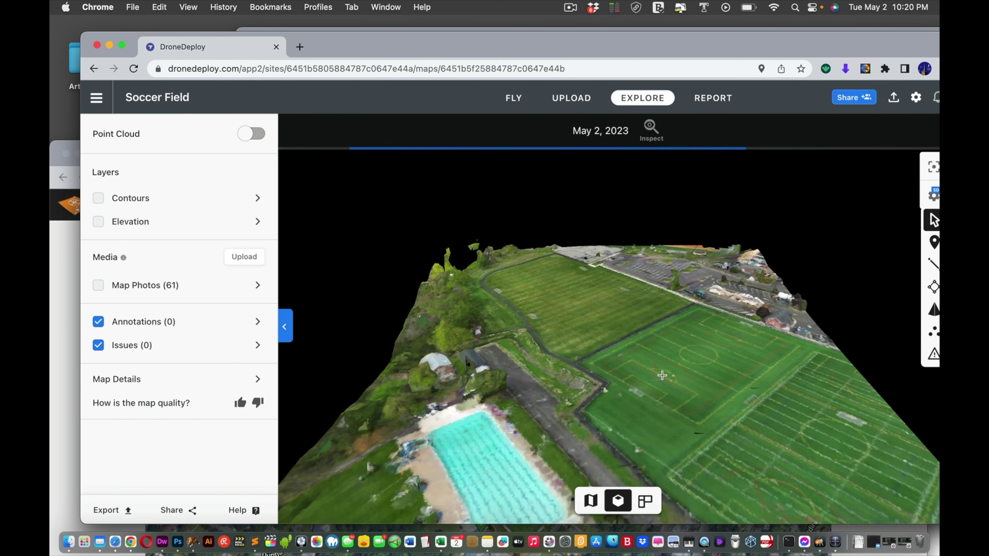
drag(673, 394, 504, 384)
drag(572, 444, 700, 411)
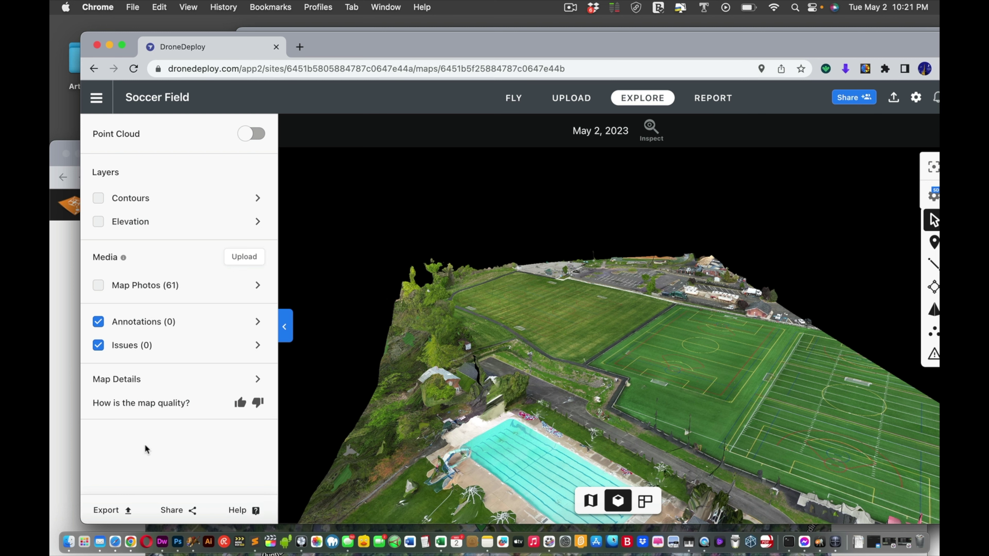
click(126, 511)
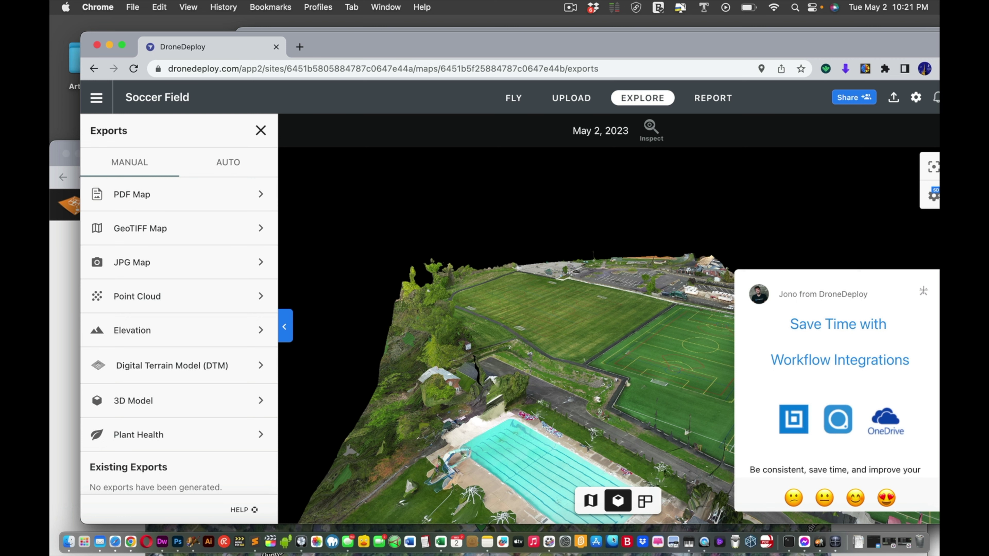
Step: Export the 3D Model as .obj, adding an extra recipient's e-mail address
click(923, 291)
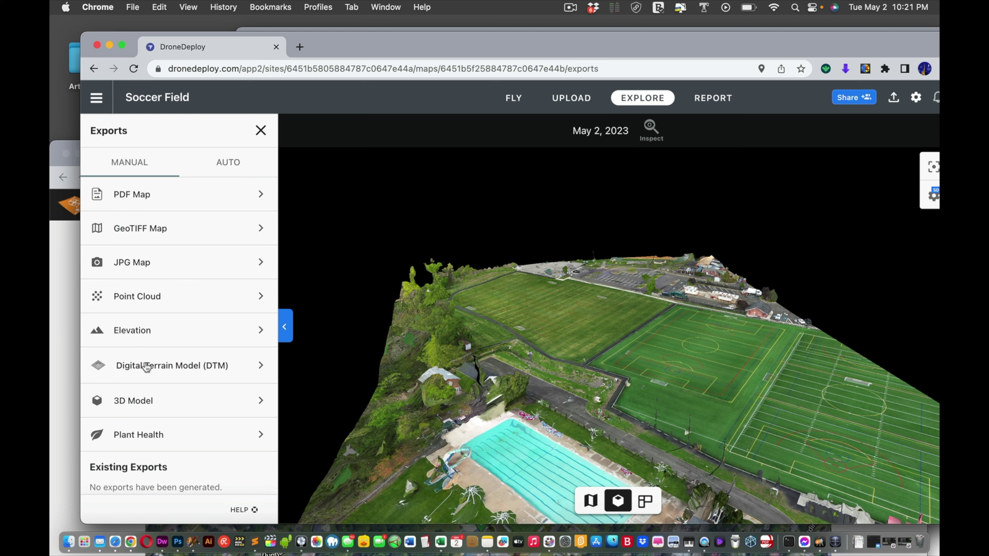
click(146, 400)
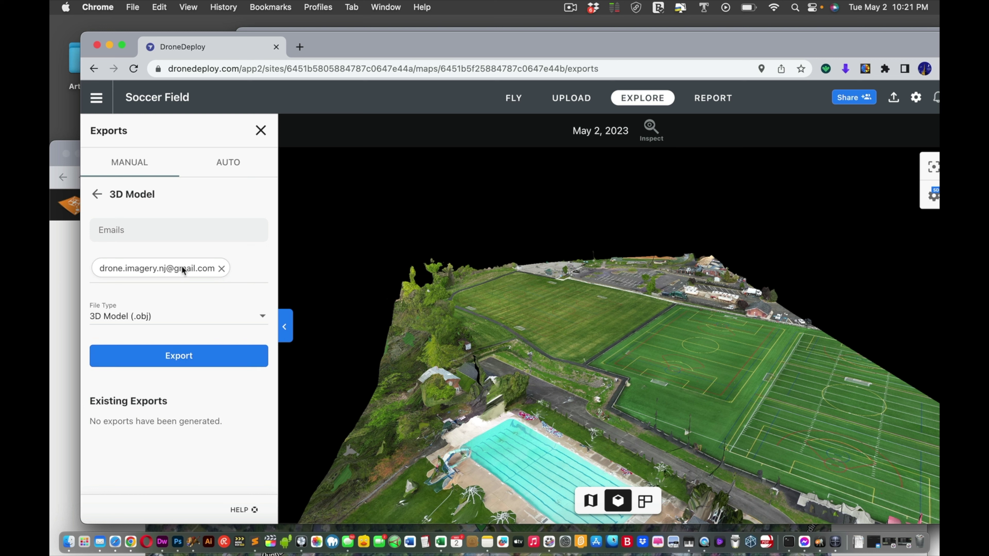
click(153, 234)
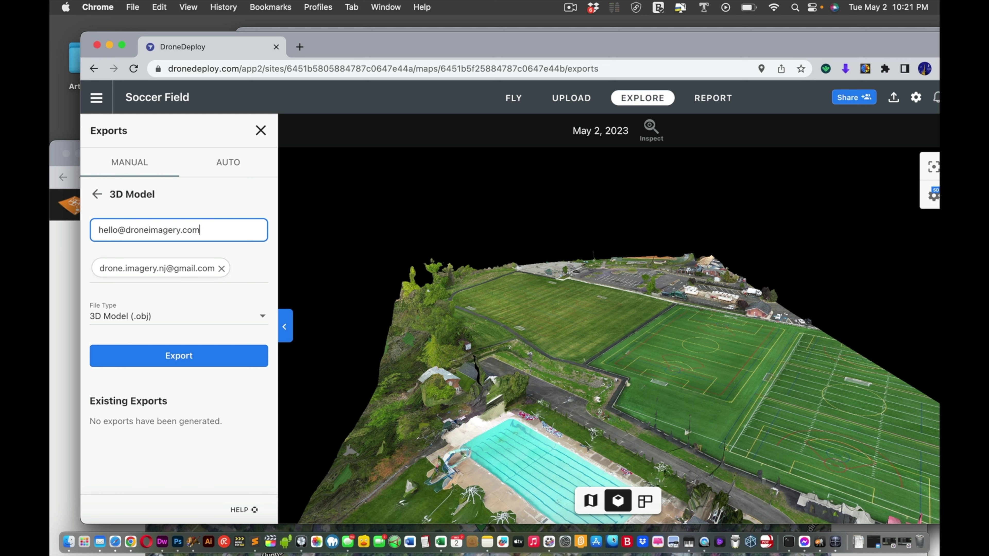
double_click(143, 229)
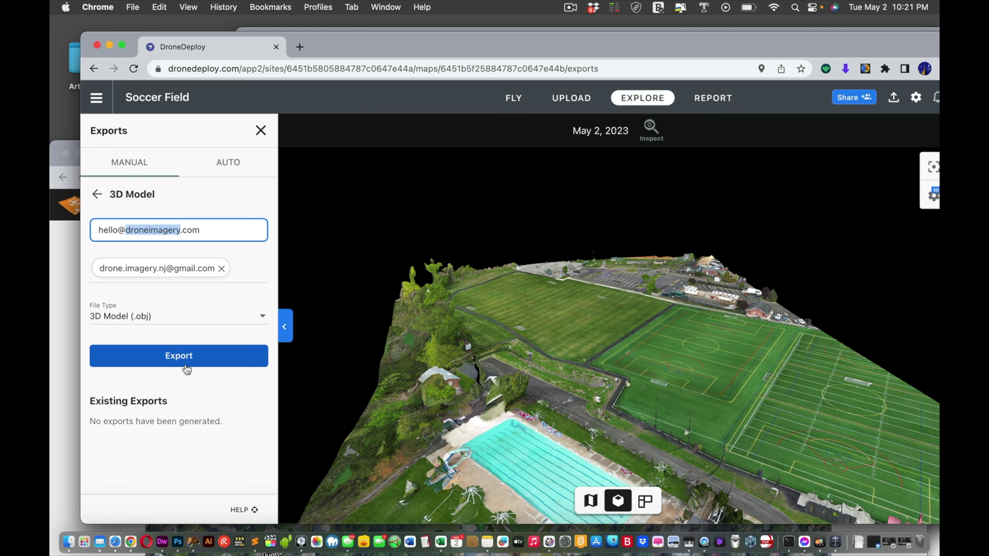
click(187, 356)
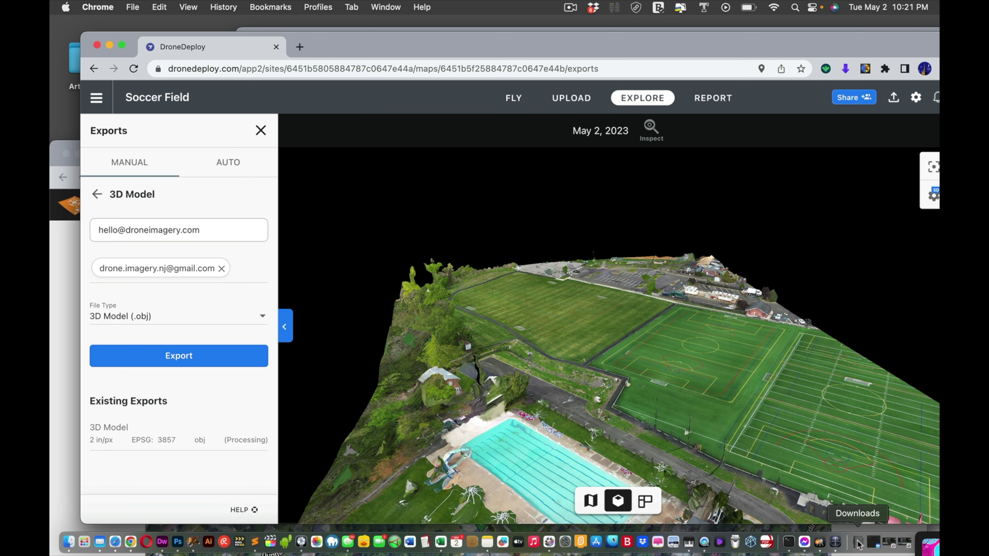
click(858, 543)
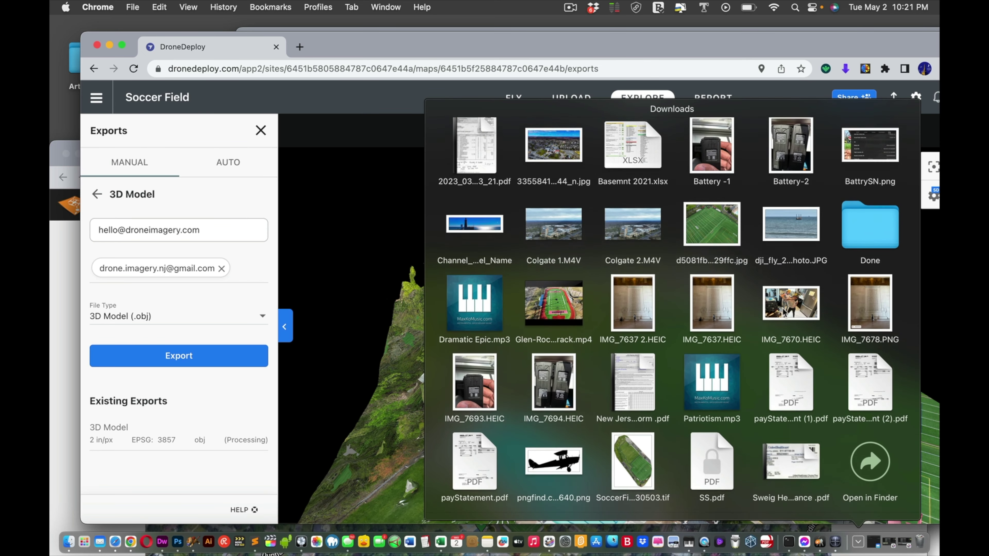
click(868, 466)
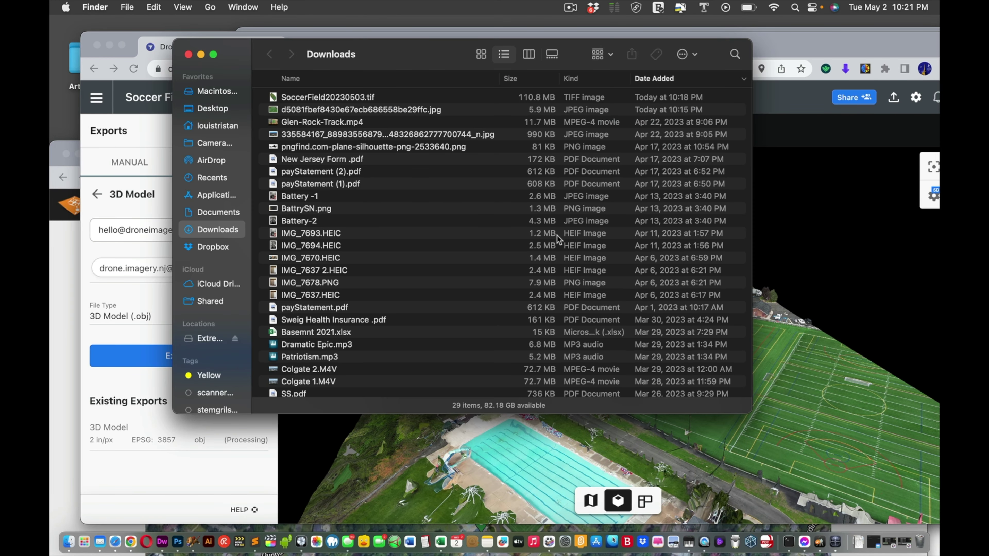
click(322, 98)
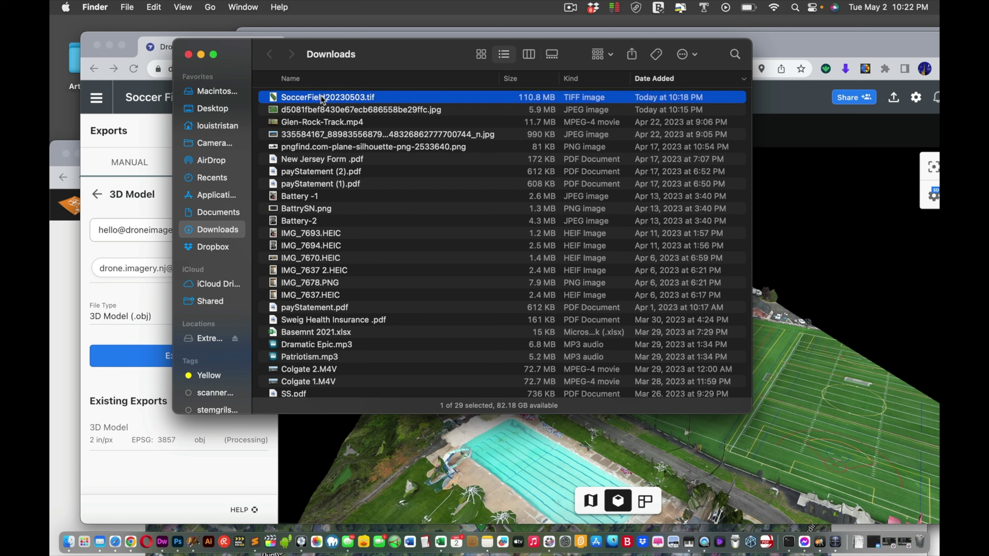
key(space)
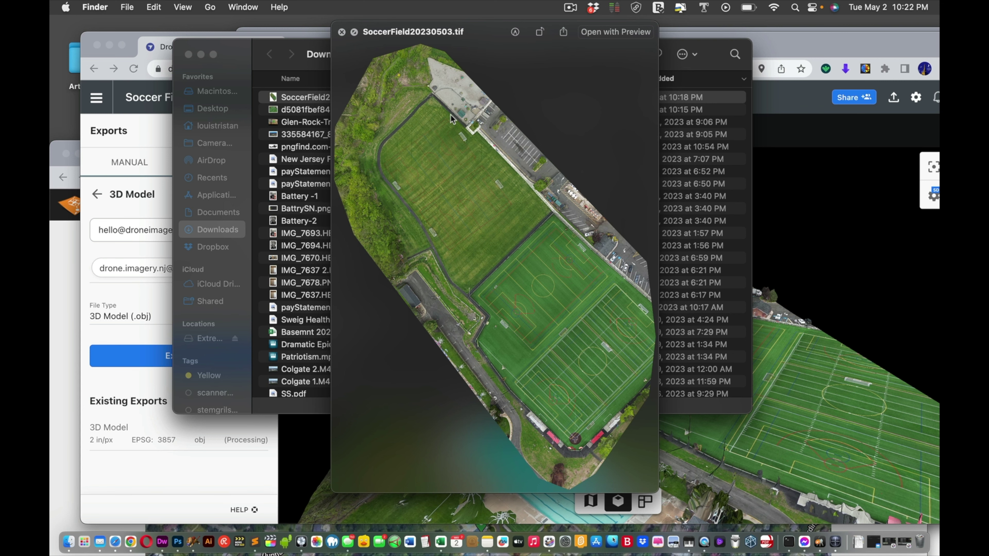
click(342, 32)
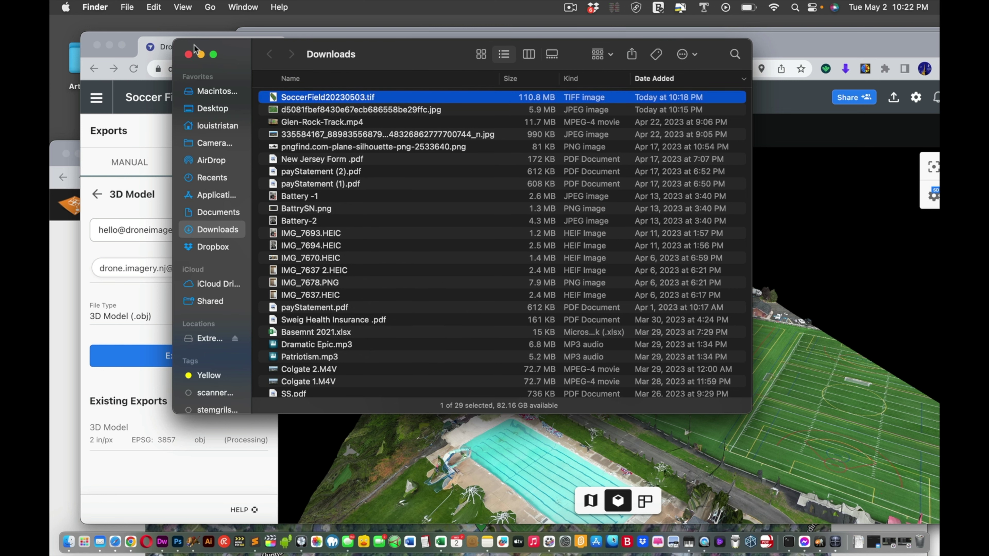
click(188, 54)
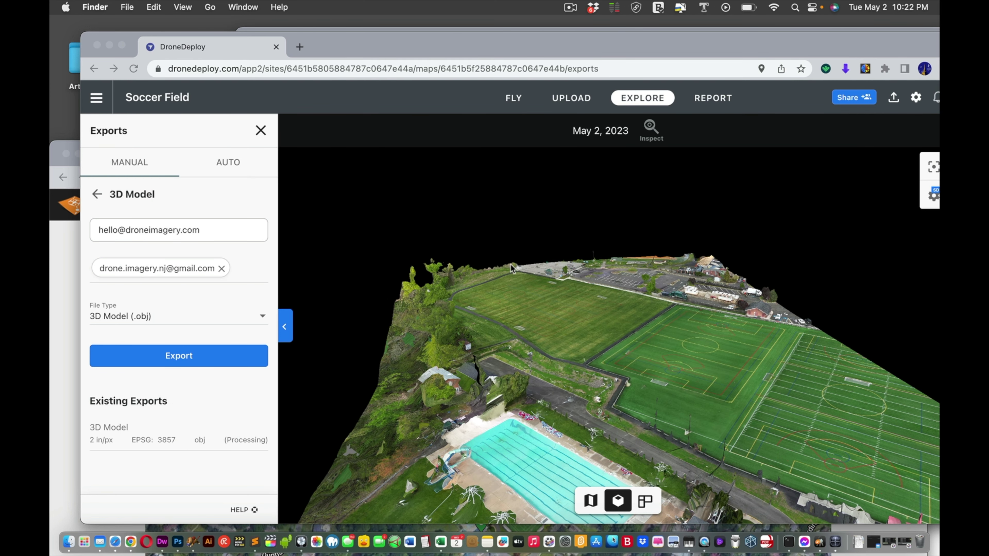
Step: Rearrange the Maps Made Easy and DroneDeploy windows, leaving Maps Made Easy in front
click(68, 272)
drag(517, 160, 536, 33)
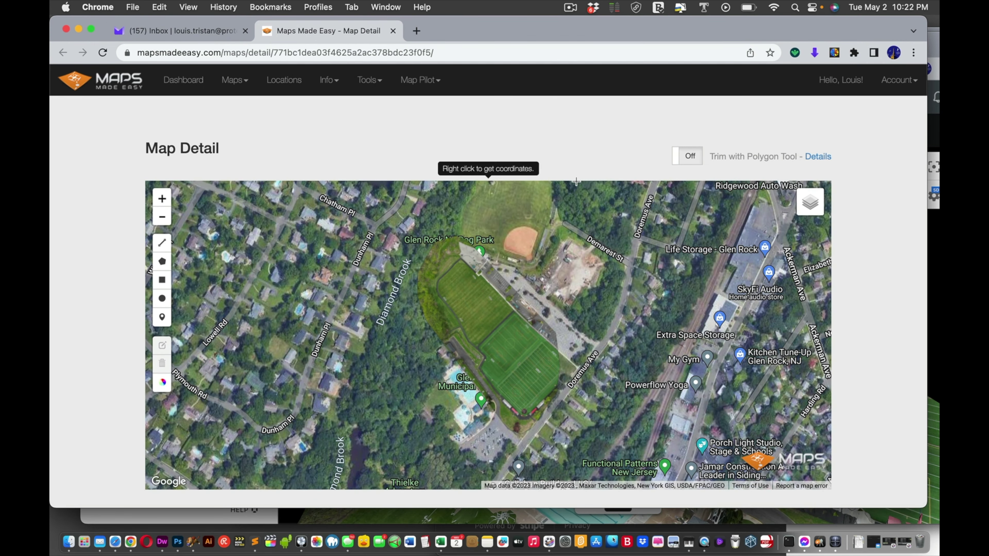
scroll(576, 181, down, 2)
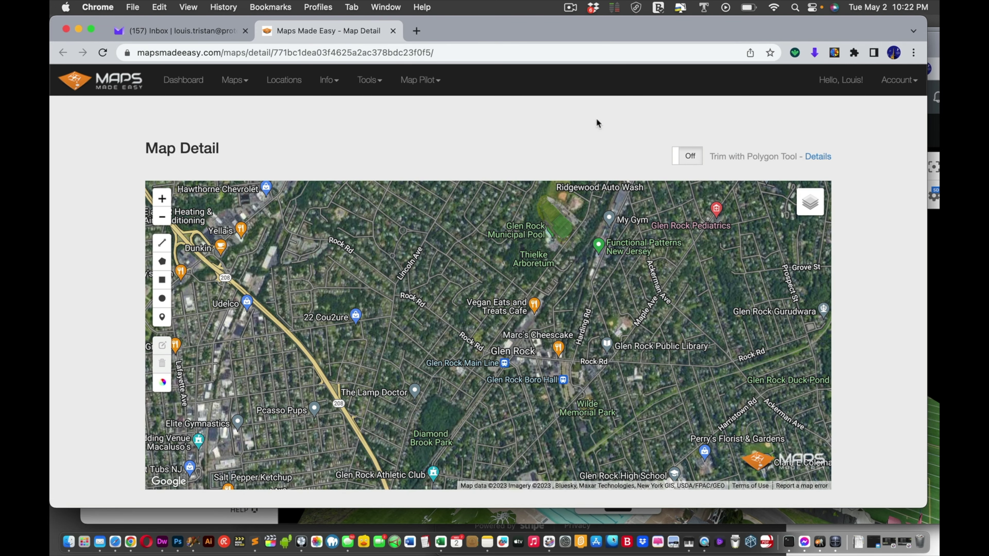
click(939, 296)
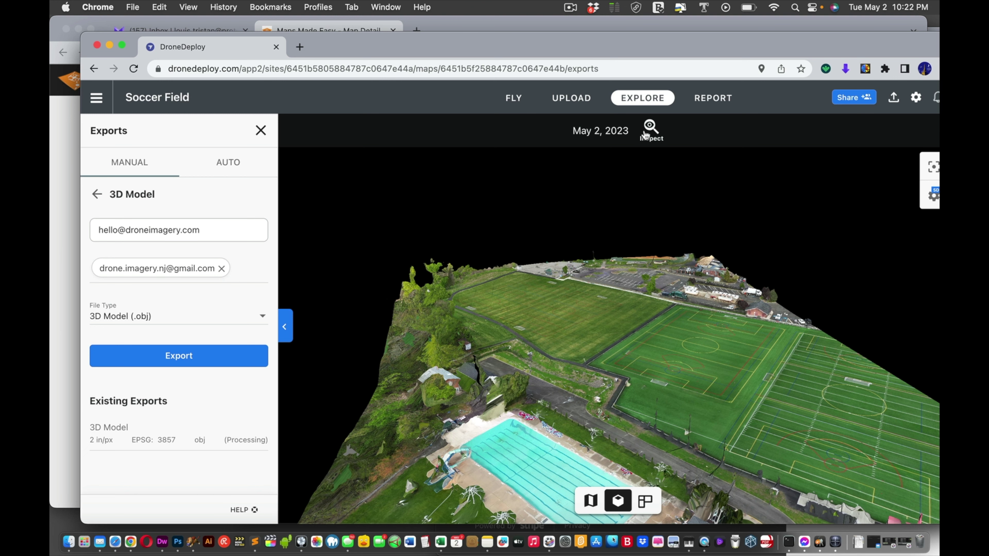
drag(706, 49, 676, 45)
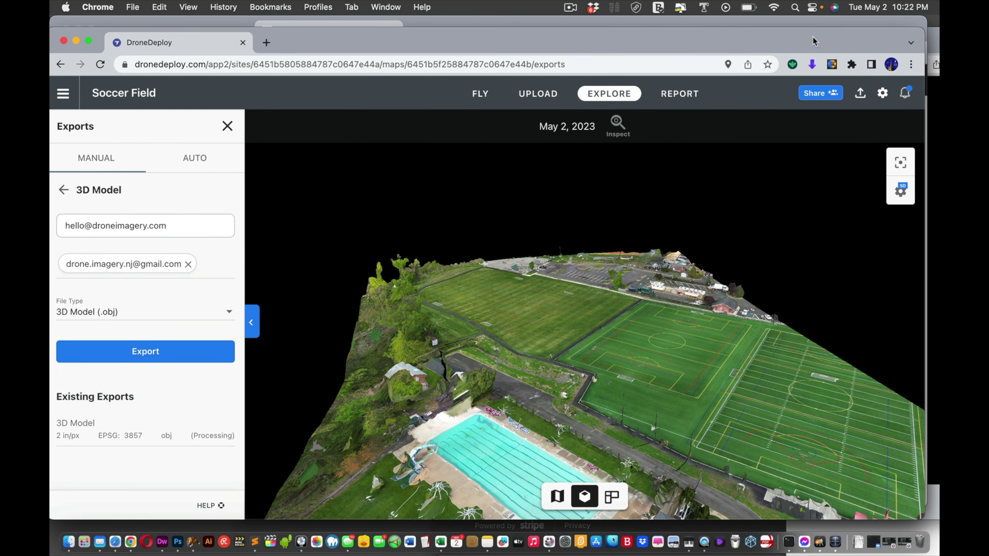
drag(814, 39, 811, 147)
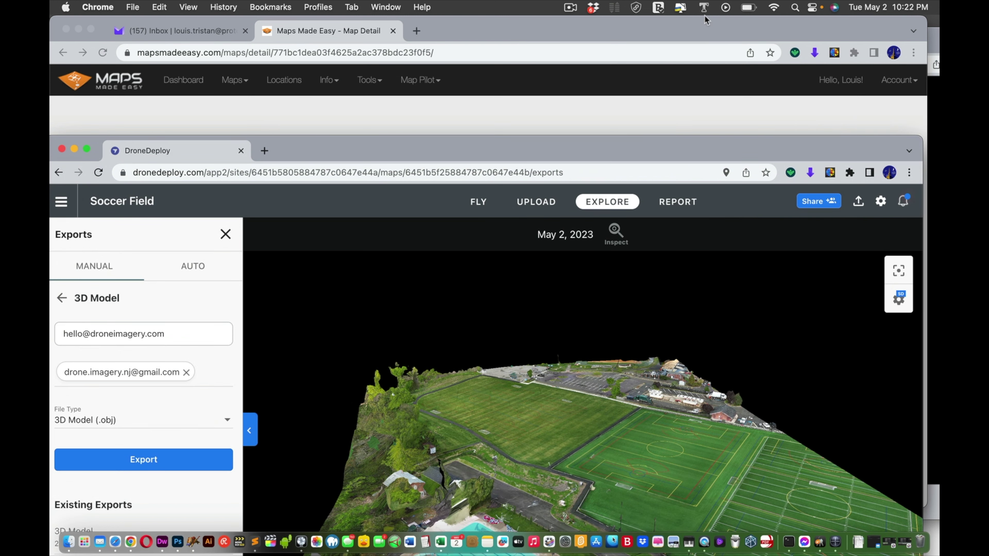
click(358, 112)
Step: Open Soccer Field's details from the dashboard and scroll to the 3D Online Preview links
click(190, 83)
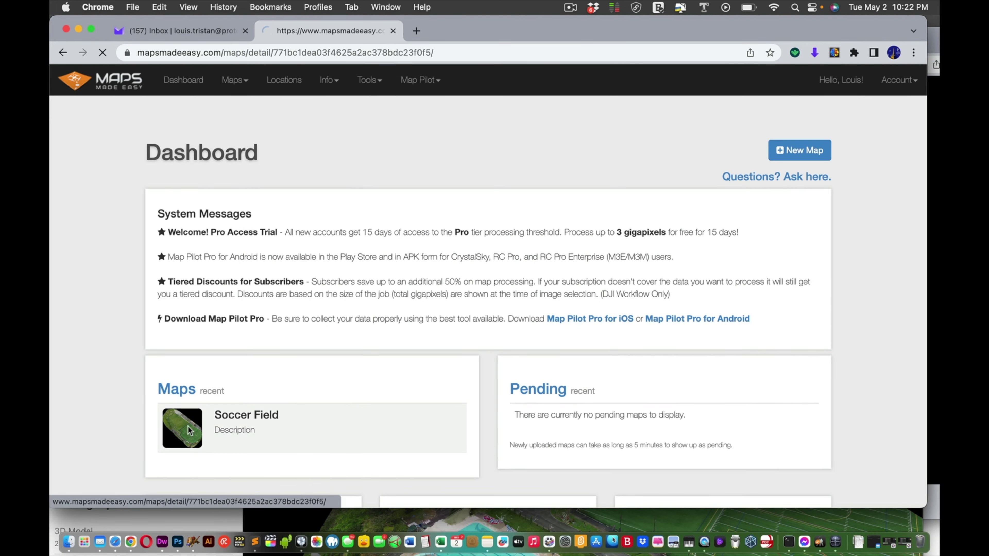
click(187, 426)
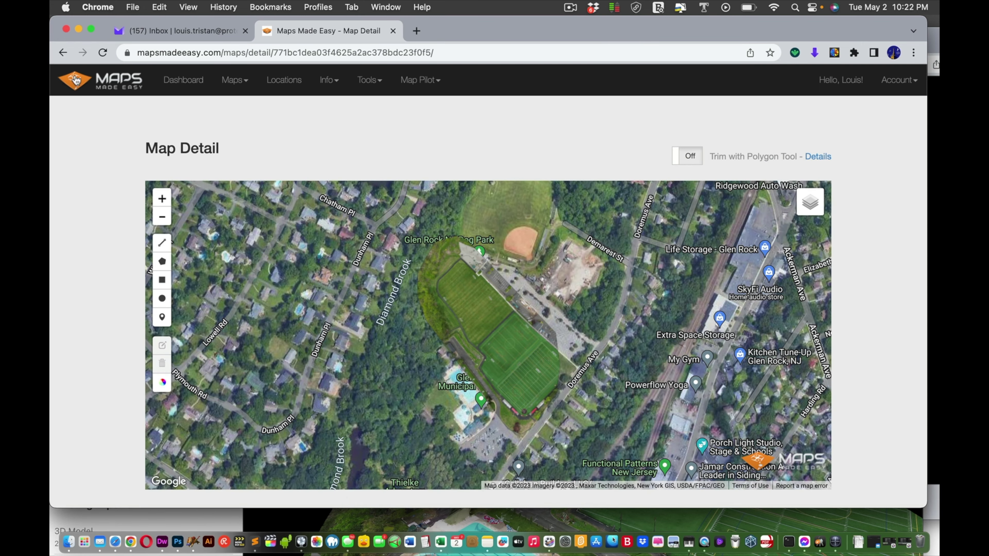
click(62, 53)
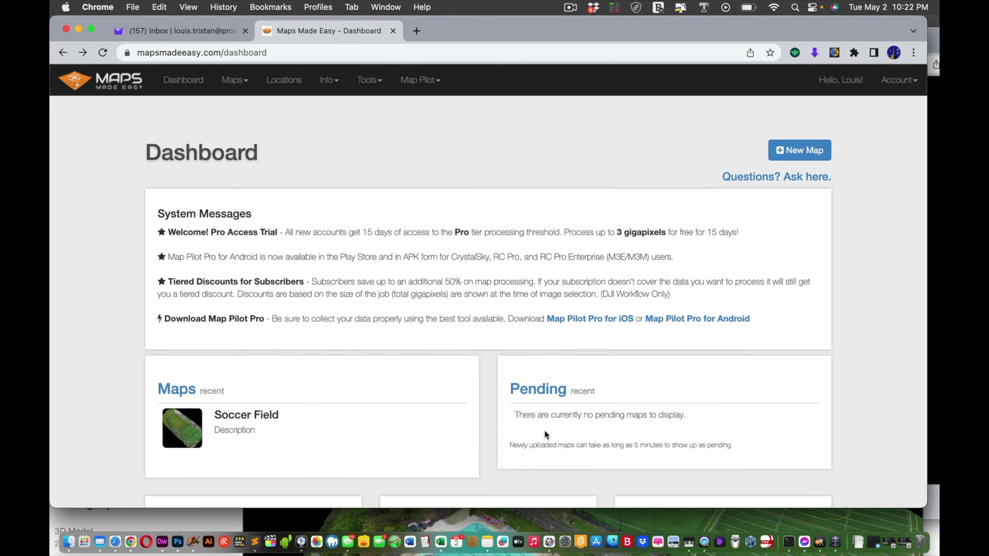
click(195, 431)
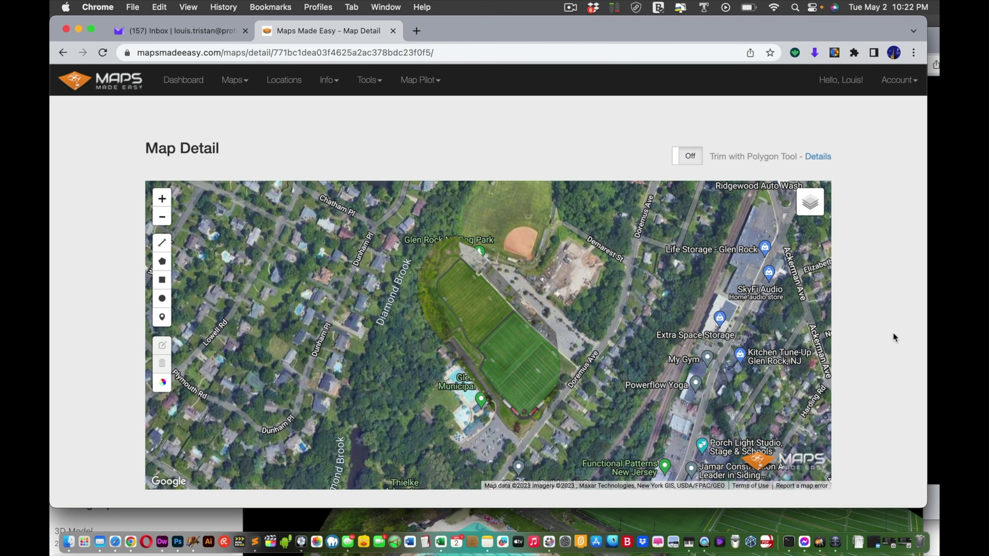
scroll(894, 338, down, 5)
scroll(894, 334, down, 10)
scroll(893, 332, down, 5)
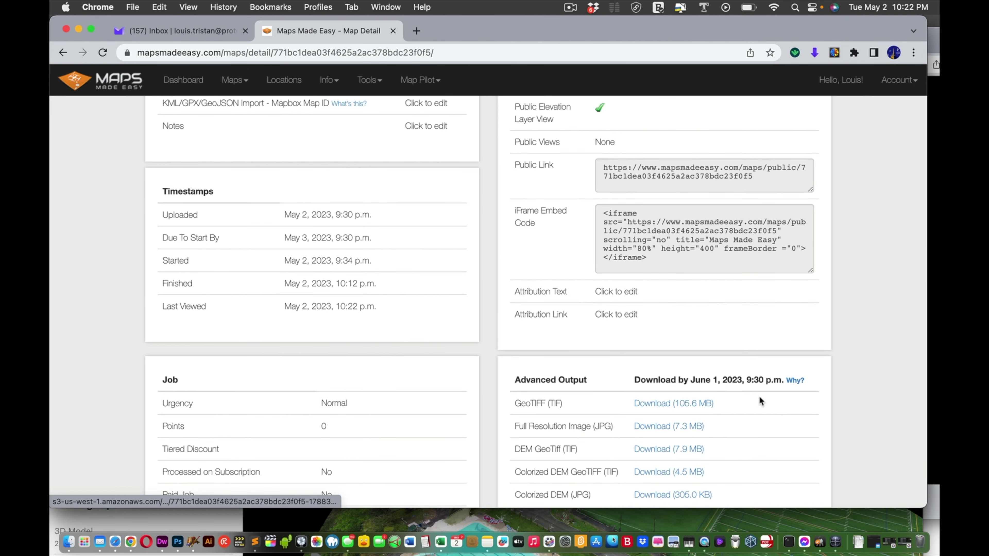
scroll(762, 402, up, 8)
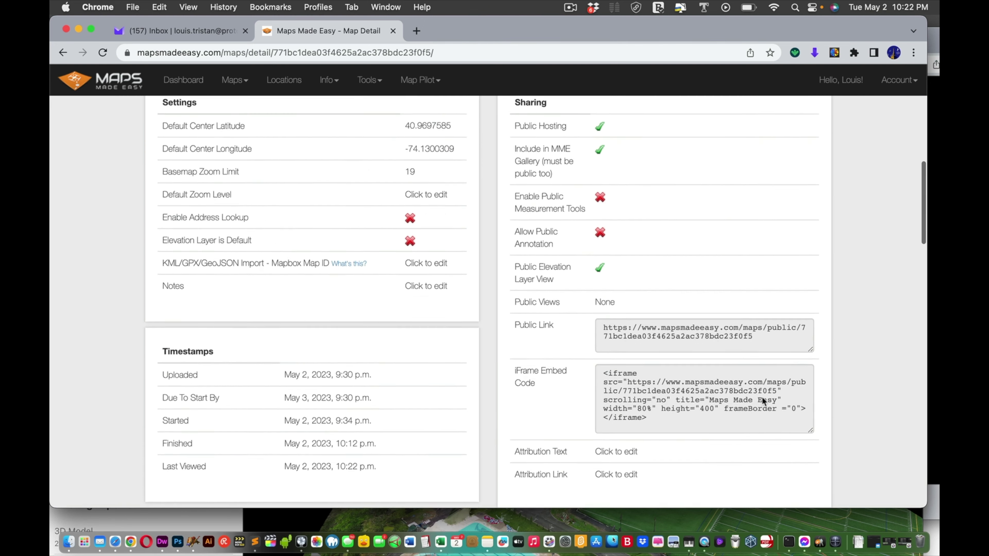
scroll(762, 396, down, 10)
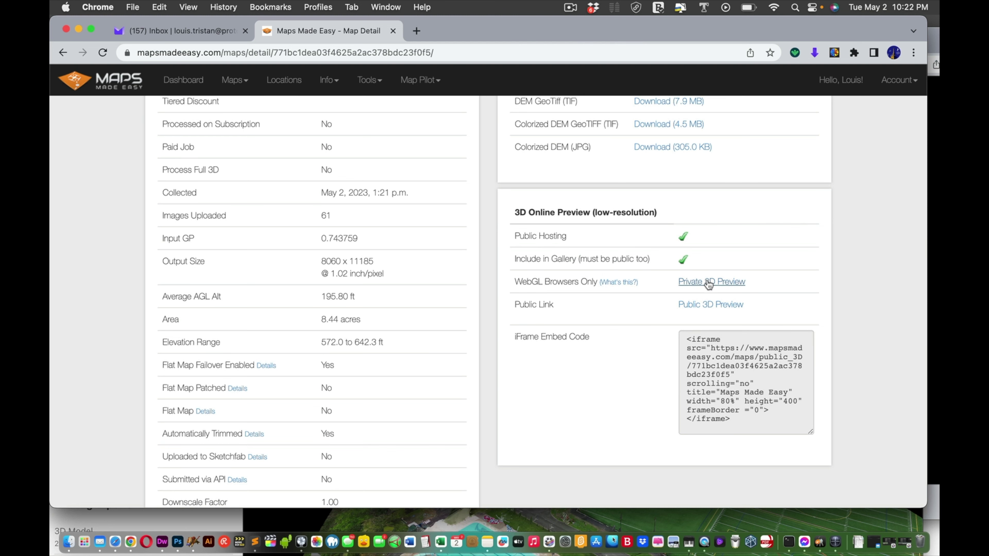
Step: Open the Public 3D Preview and tilt the Soccer Field model to an oblique angle
click(708, 305)
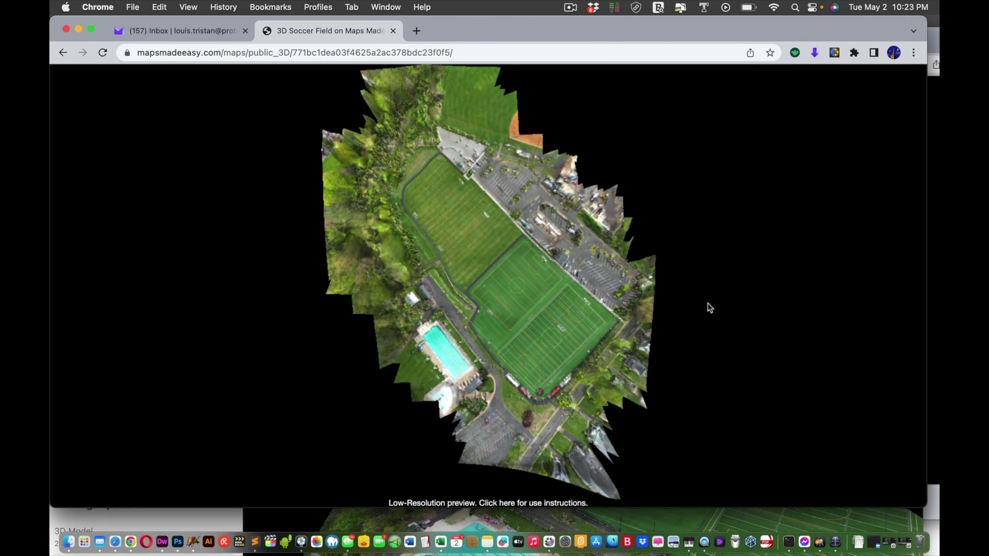
drag(591, 343, 572, 217)
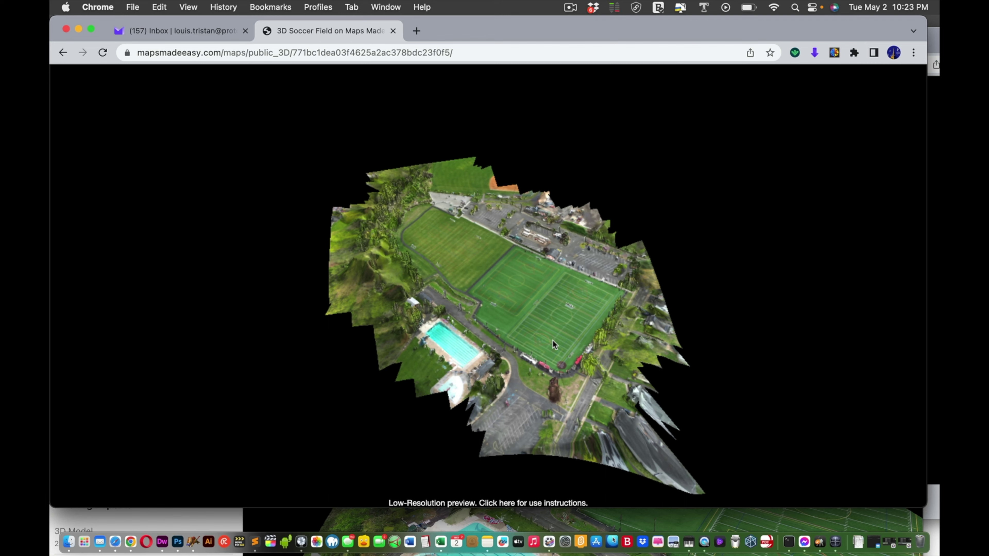
drag(554, 344, 618, 289)
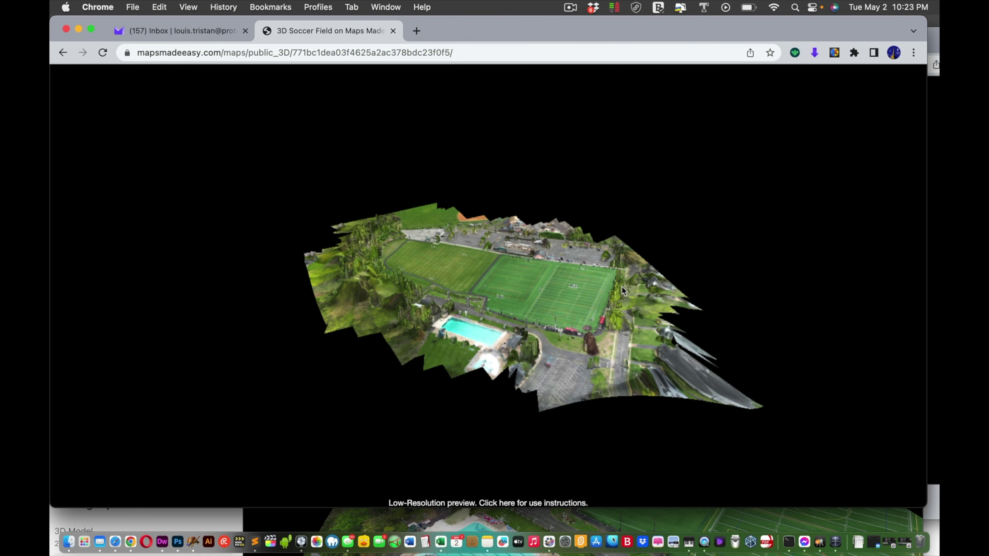